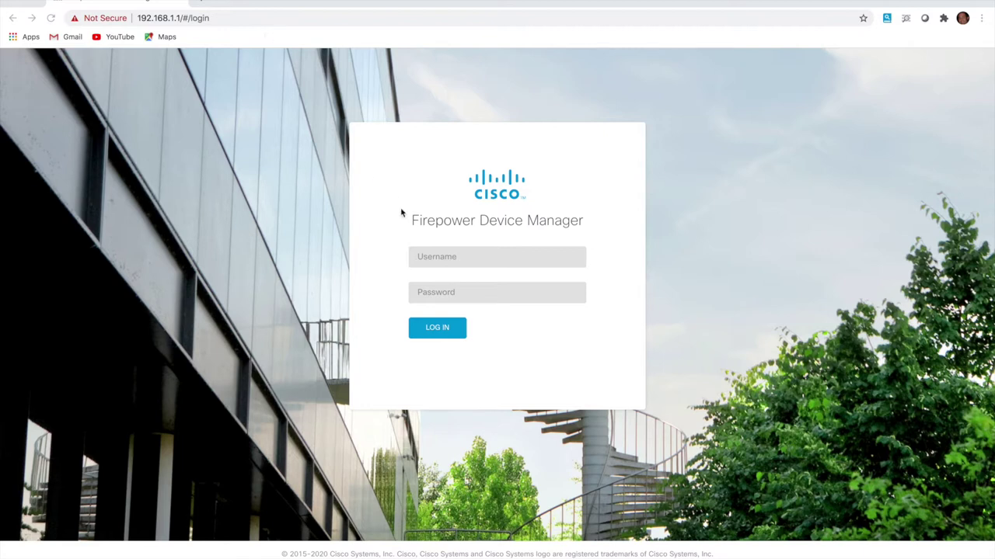
# Log in with the saved admin username and password, then accept the Firepower Threat Defense EULA
pyautogui.click(444, 261)
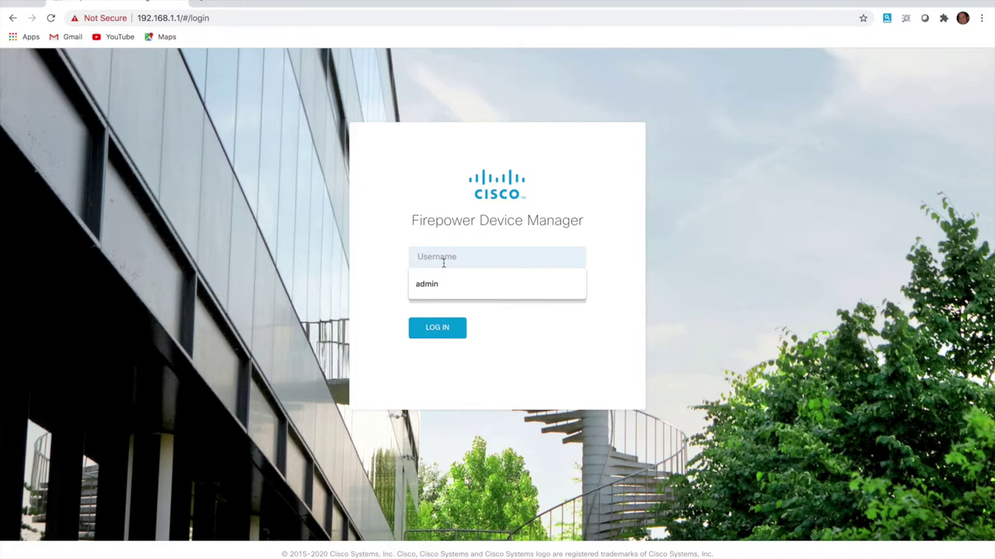
pyautogui.click(438, 285)
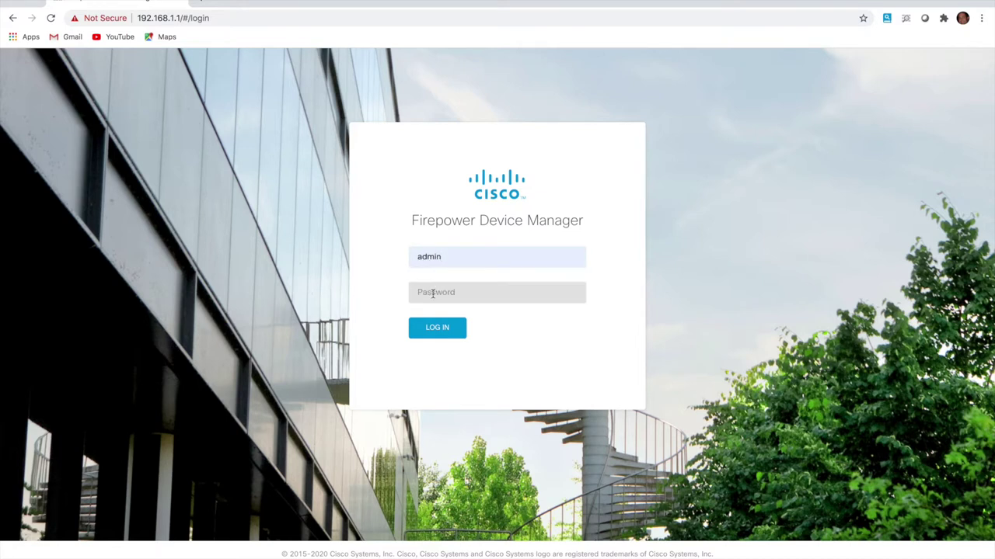
pyautogui.click(433, 293)
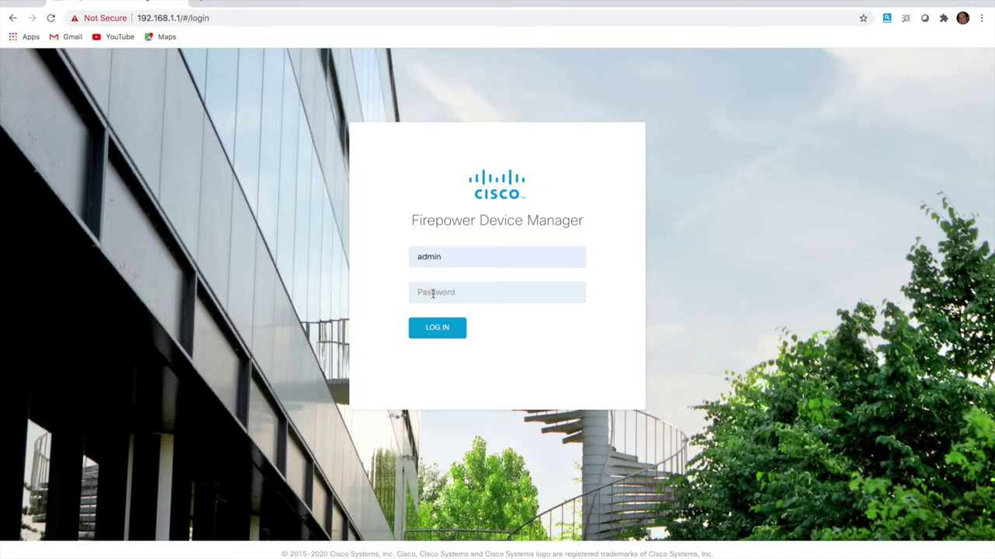
pyautogui.write('••••••••')
pyautogui.click(437, 332)
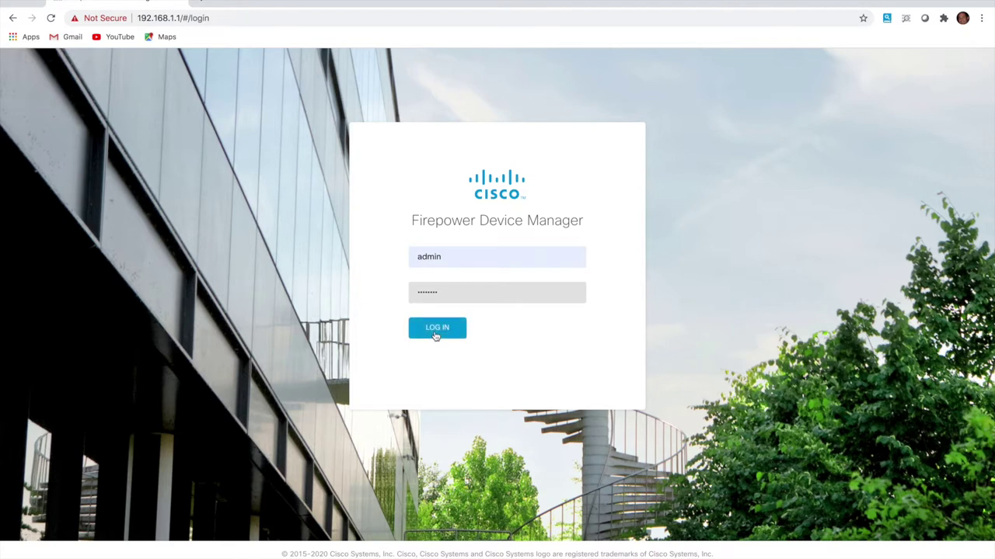
pyautogui.scroll(-20, 436, 331)
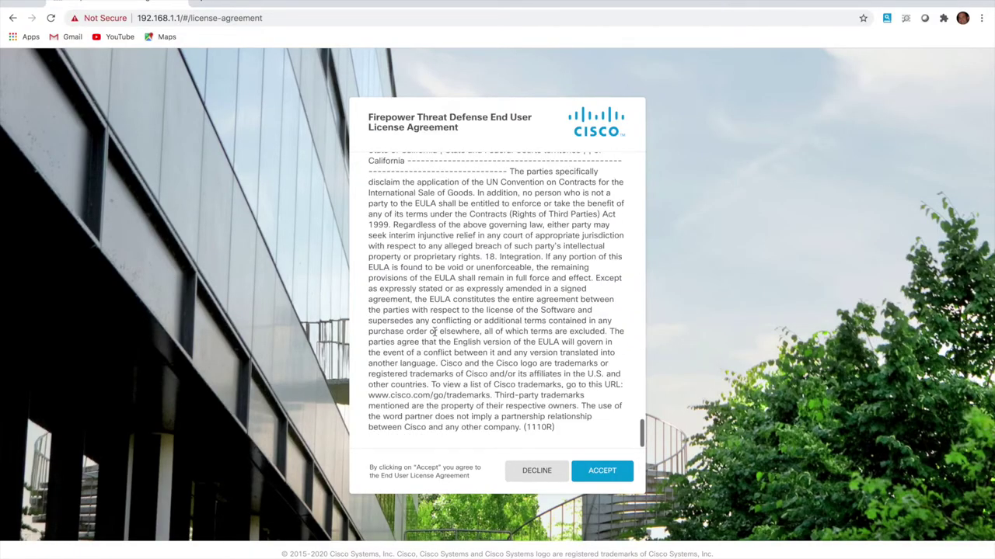
pyautogui.click(607, 479)
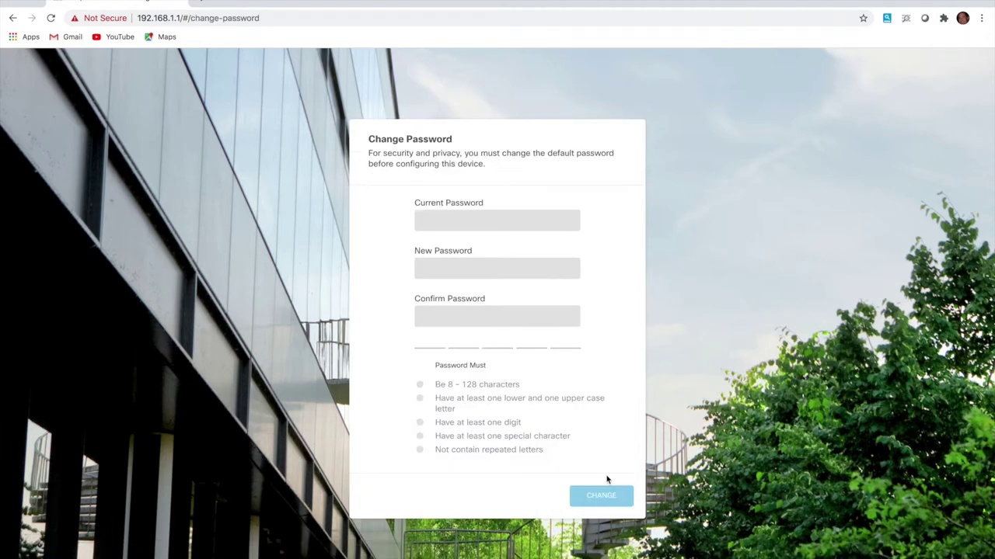
# Replace the current default password with a new compliant password, entered twice, and apply it
pyautogui.click(458, 217)
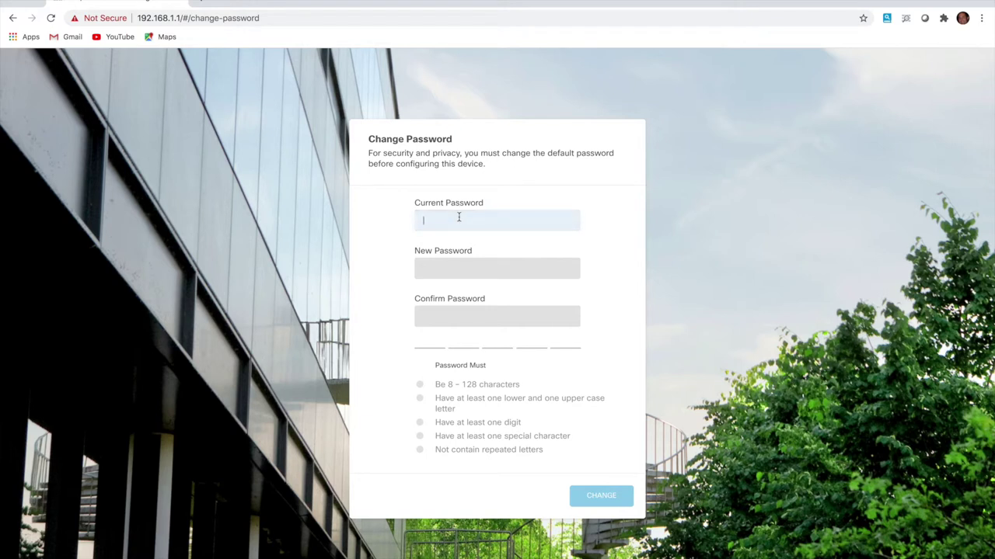
pyautogui.press('Tab')
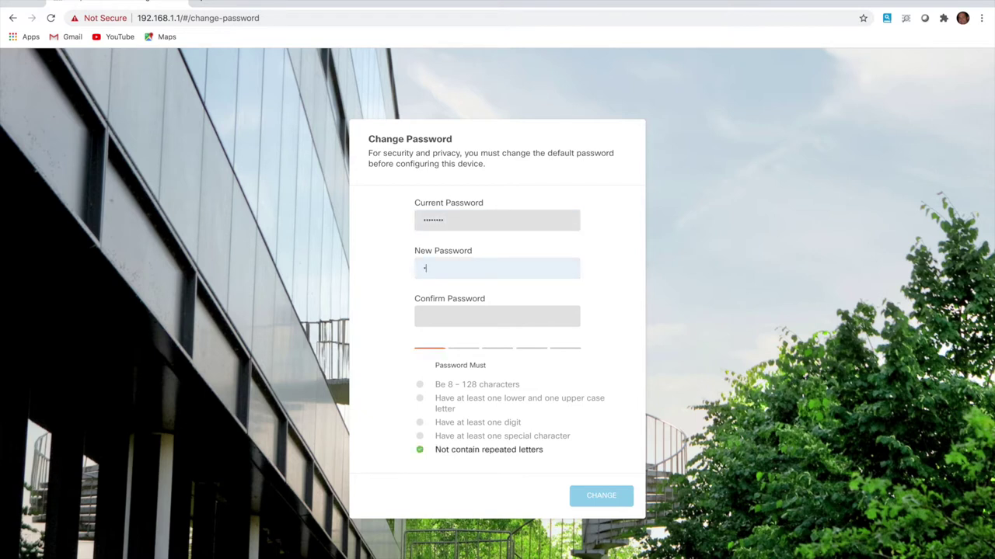
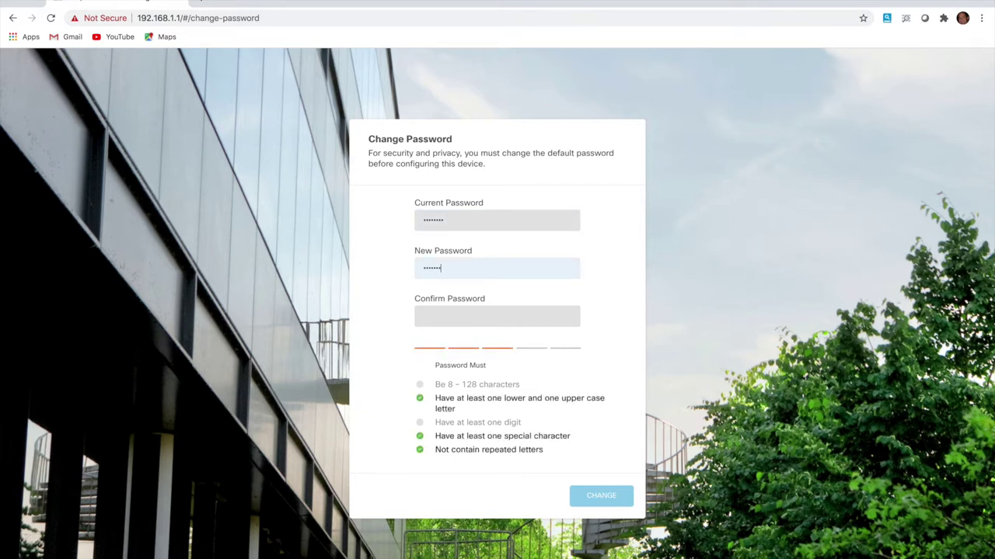
pyautogui.press('Tab')
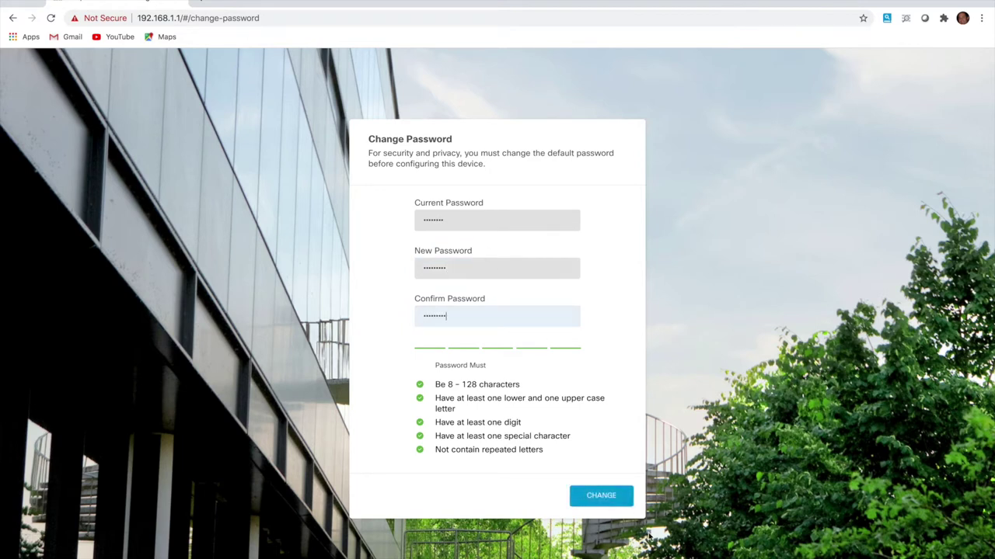
pyautogui.click(609, 498)
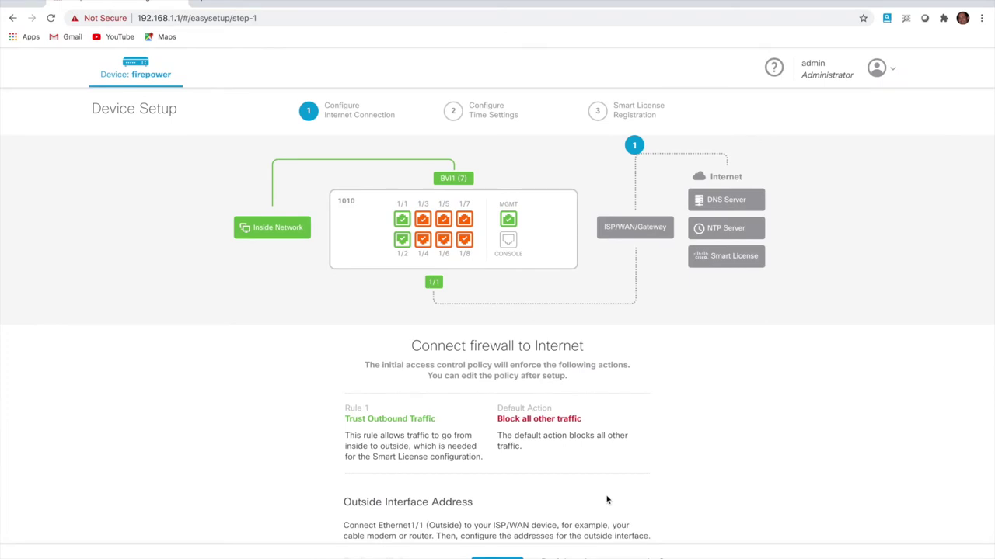
# Switch the outside interface's Configure IPv4 option to Manually input
pyautogui.scroll(-5, 607, 500)
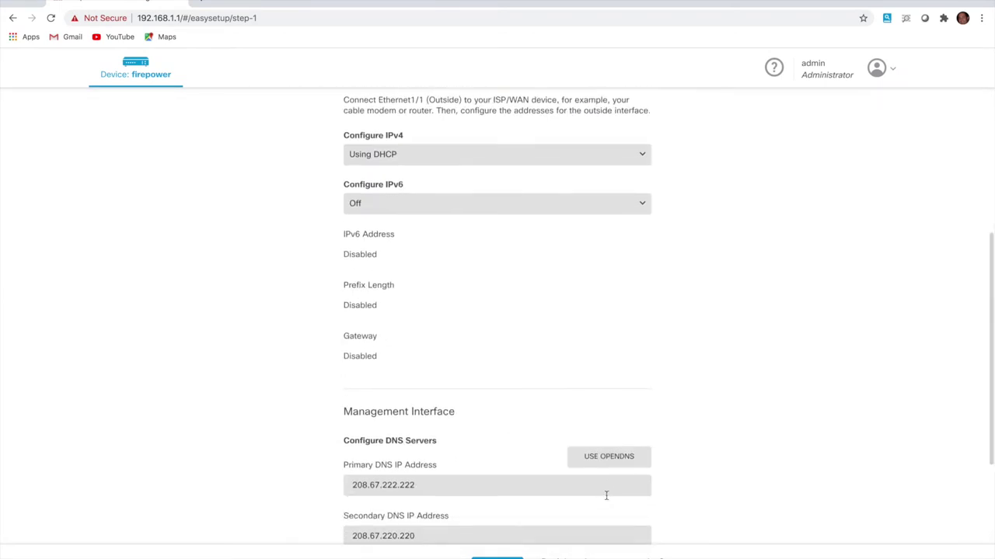
pyautogui.scroll(-1, 606, 495)
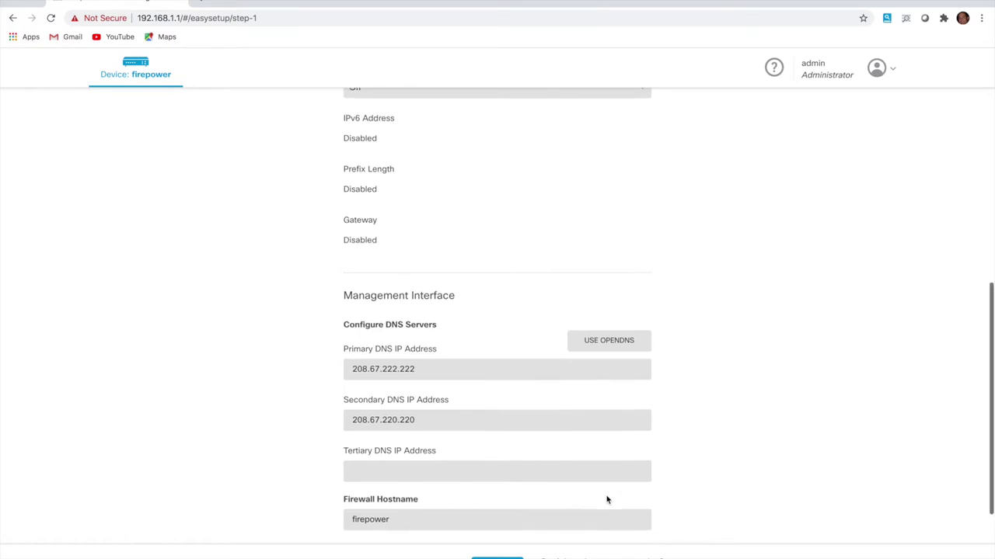
pyautogui.scroll(2, 607, 500)
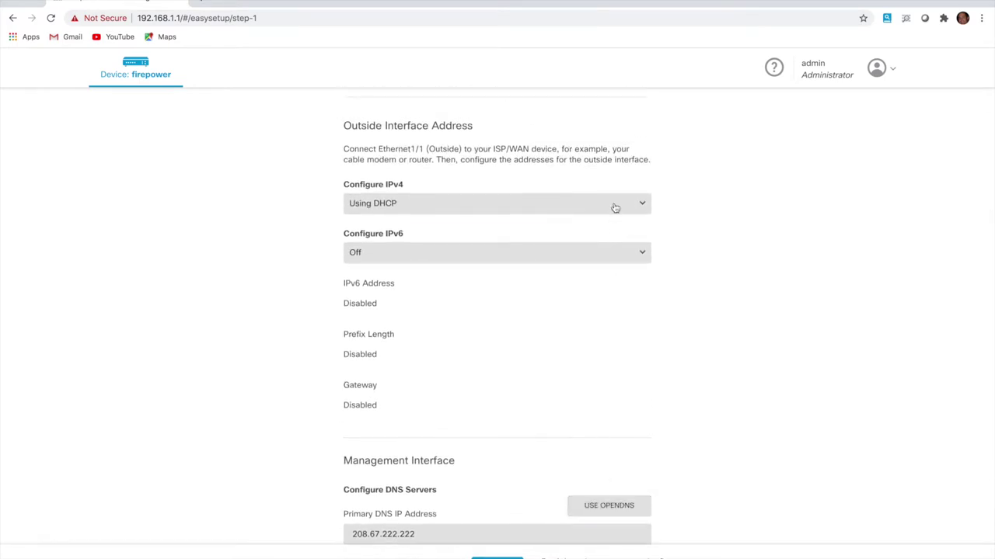
pyautogui.click(618, 203)
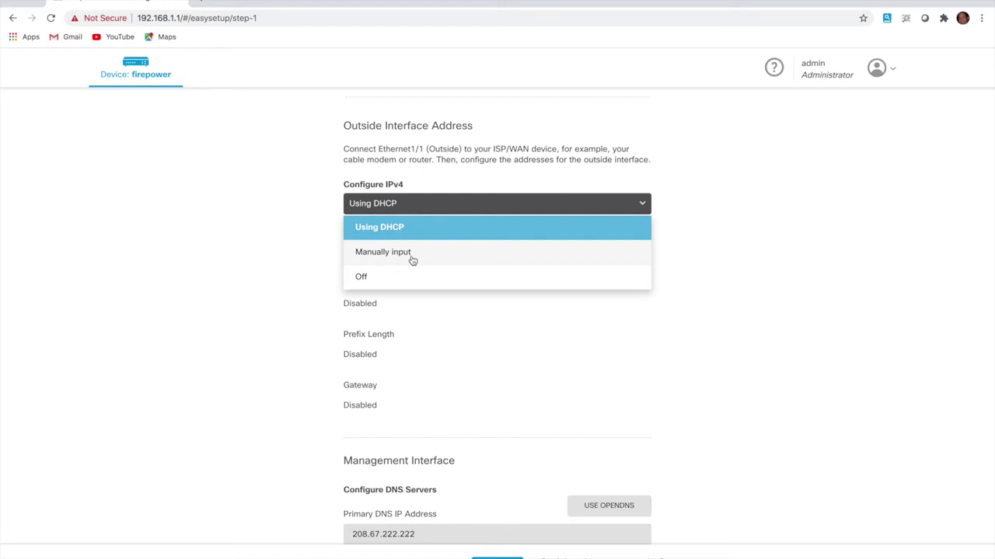
pyautogui.click(404, 258)
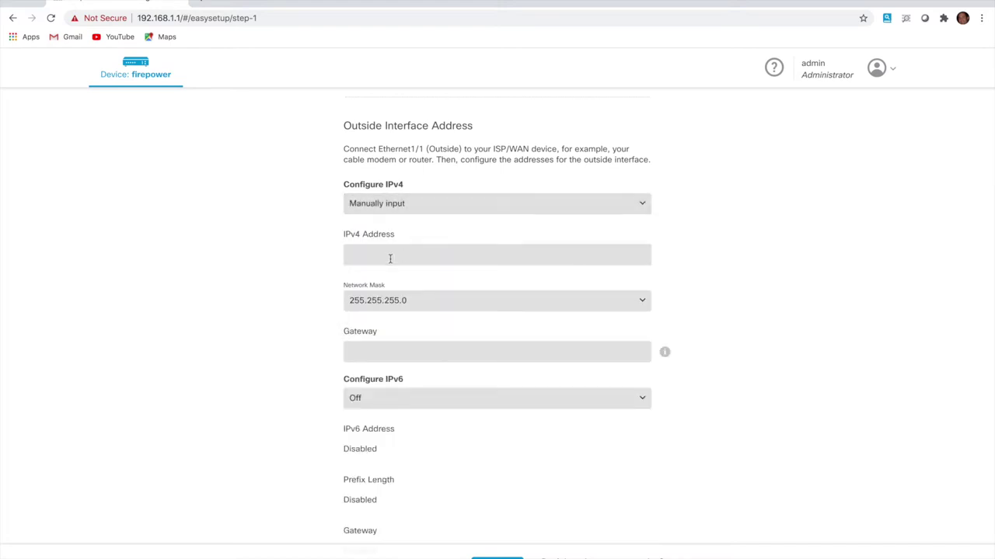
# Enter outside address 10.20.10.254 and gateway 10.20.10.1, keeping mask 255.255.255.0
pyautogui.click(386, 250)
pyautogui.click(381, 283)
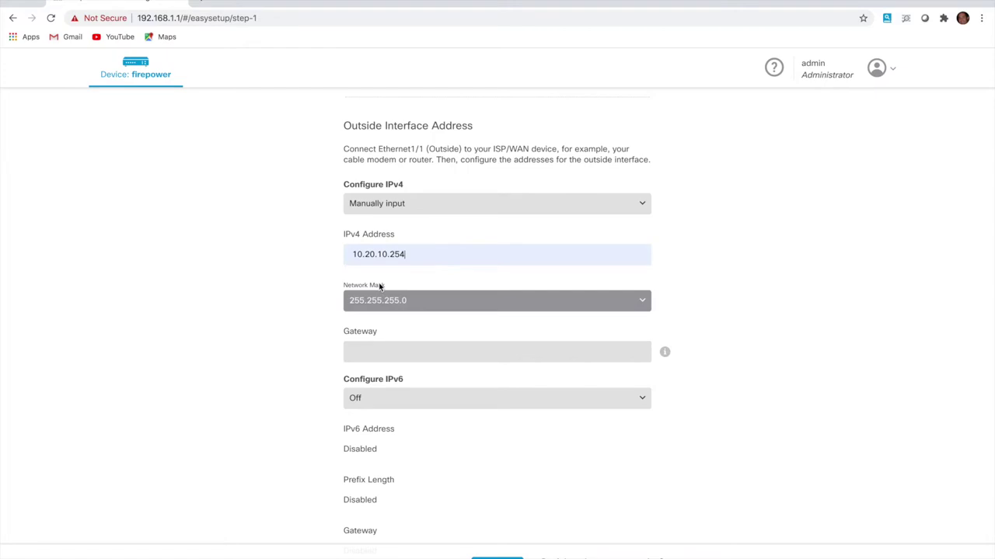
pyautogui.click(393, 356)
pyautogui.click(380, 380)
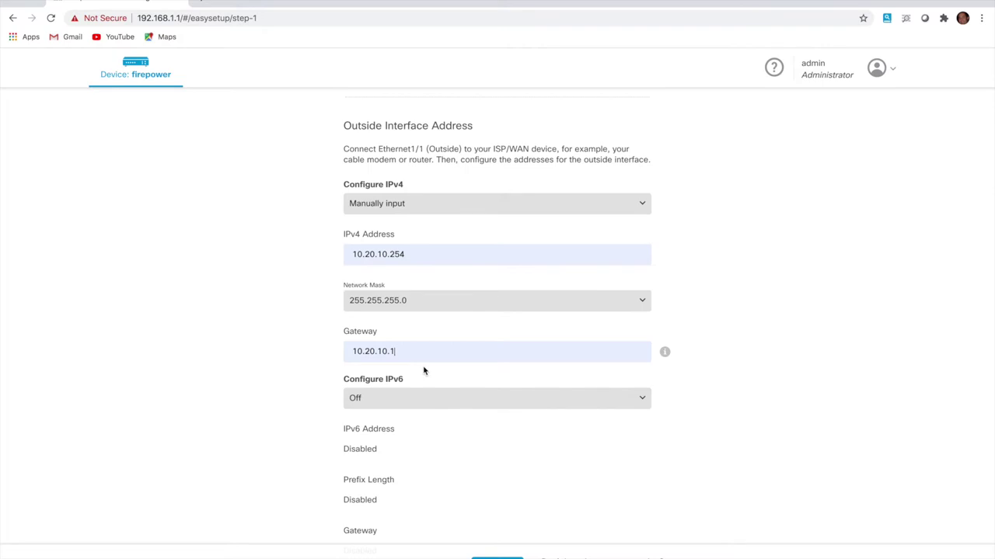
pyautogui.scroll(-2, 447, 465)
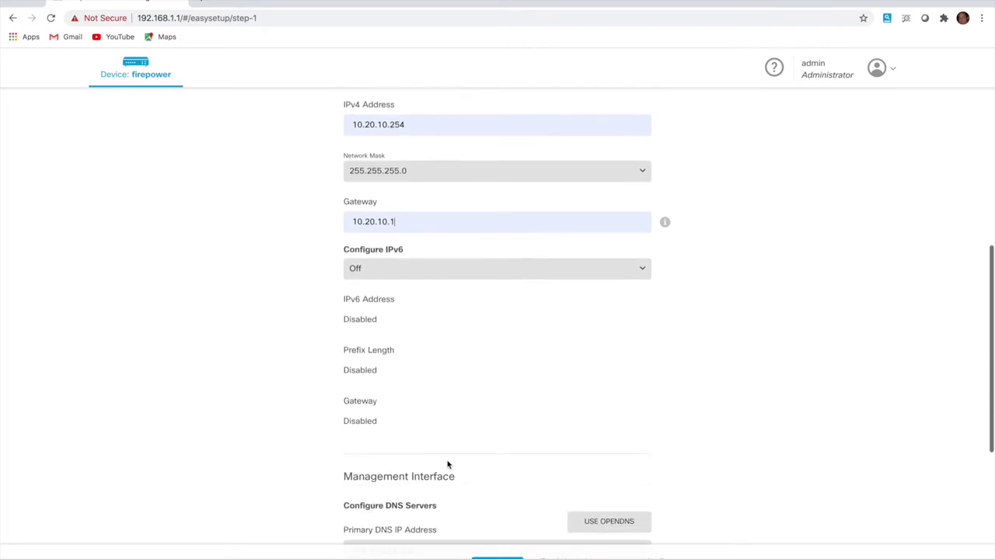
pyautogui.scroll(-1, 447, 464)
pyautogui.scroll(-1, 448, 464)
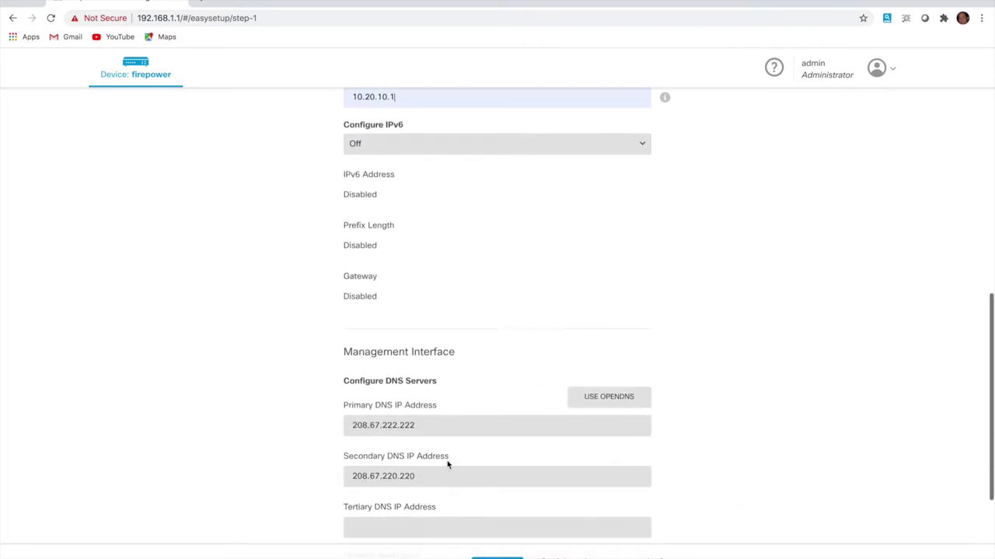
pyautogui.scroll(-1, 446, 461)
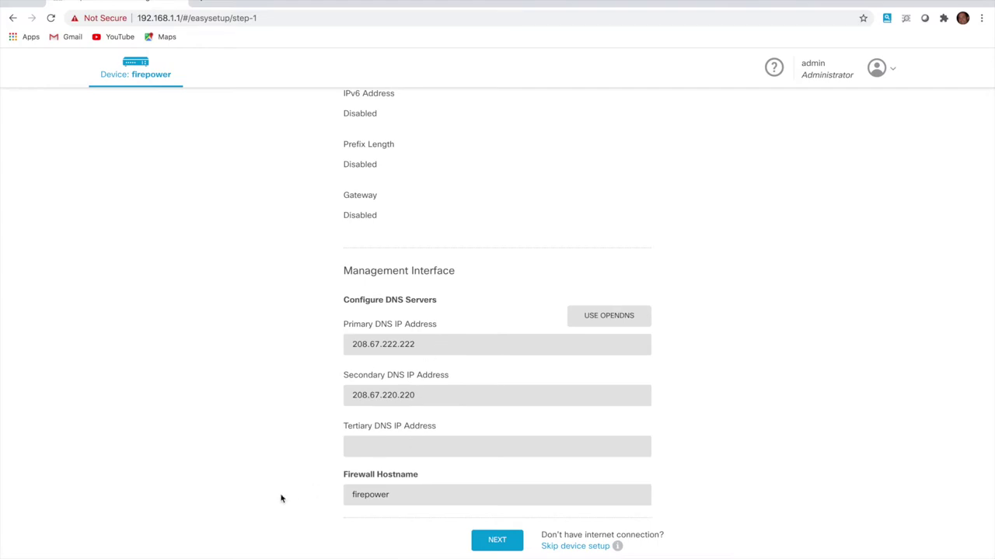
# Rename the firewall hostname to FPR1010 and keep UTC with the Default NTP Servers
pyautogui.moveTo(413, 495); pyautogui.dragTo(329, 488)
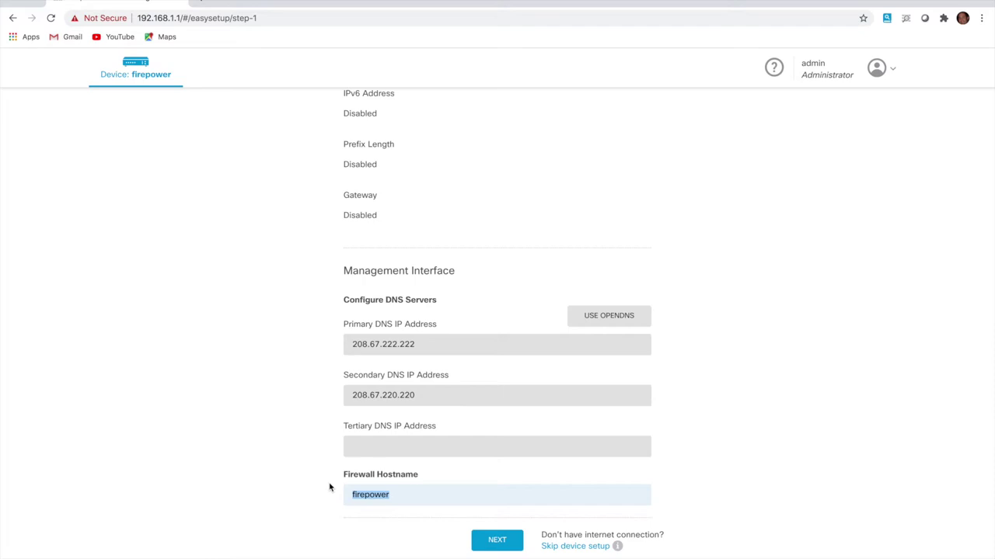
pyautogui.write('F')
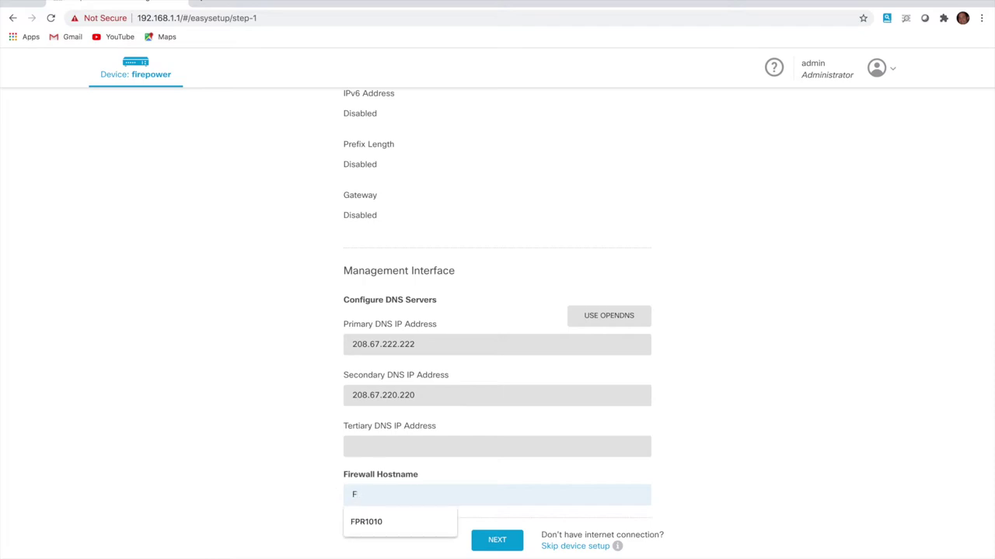
pyautogui.click(366, 521)
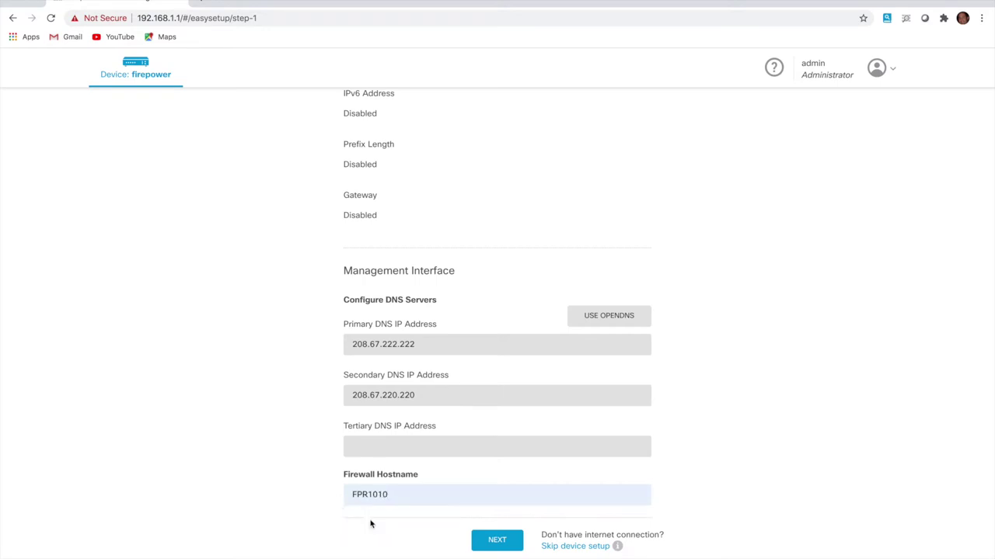
pyautogui.click(488, 540)
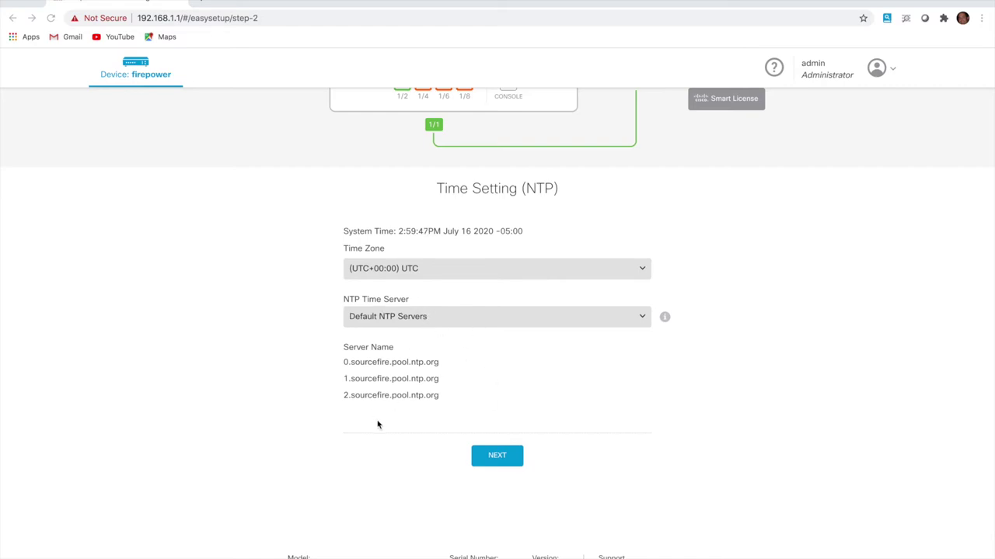
pyautogui.click(490, 465)
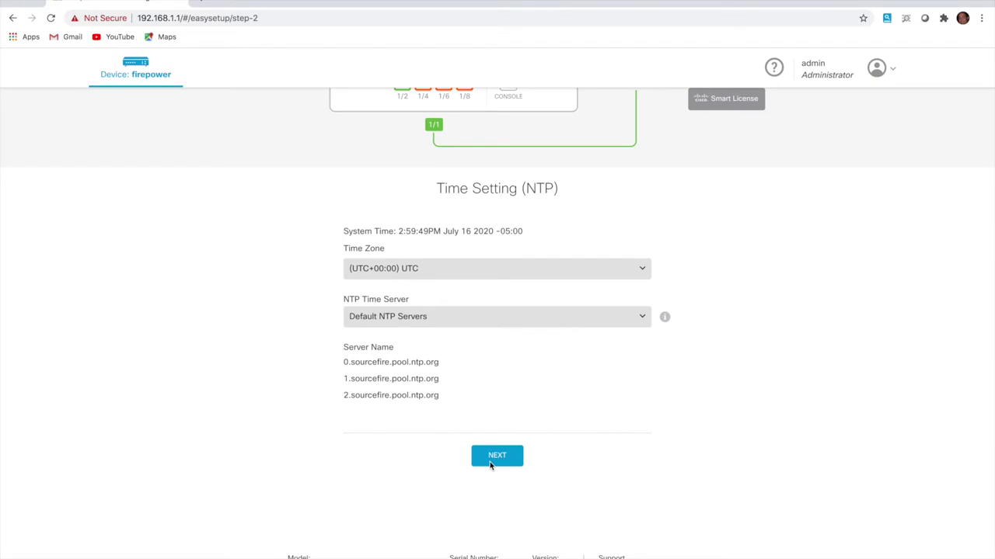
pyautogui.click(496, 461)
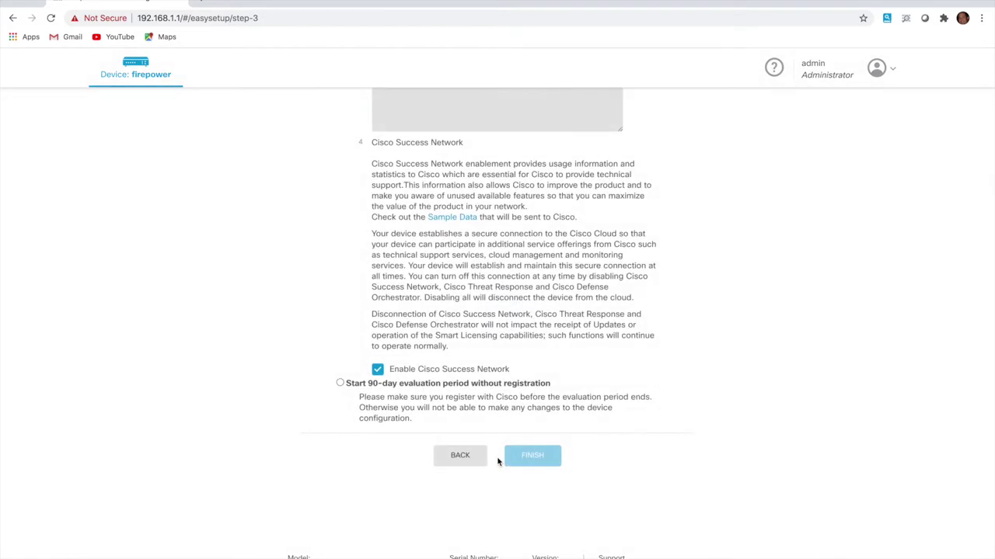
# Choose 'Start 90-day evaluation period without registration' and finish the setup wizard
pyautogui.scroll(5, 480, 222)
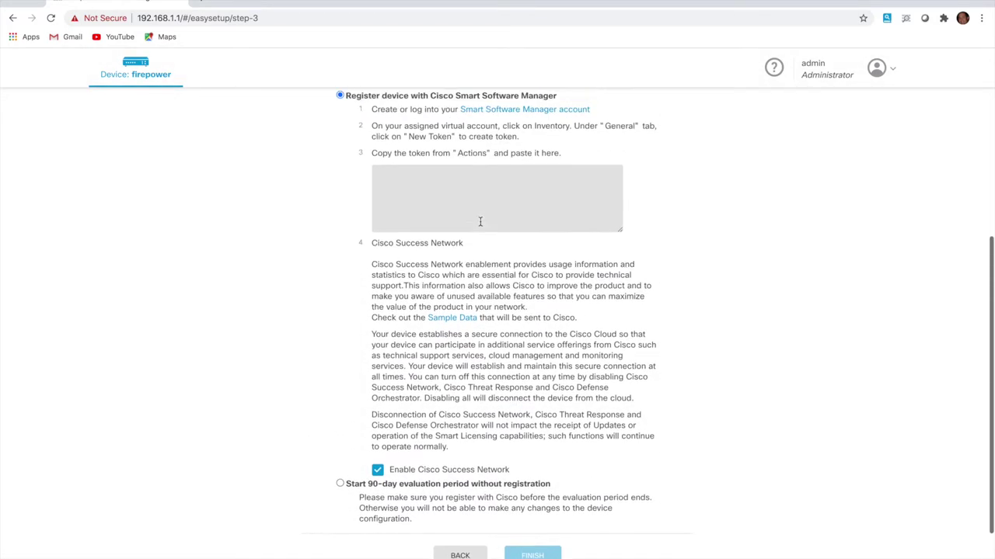
pyautogui.scroll(-1, 480, 223)
pyautogui.scroll(-2, 481, 224)
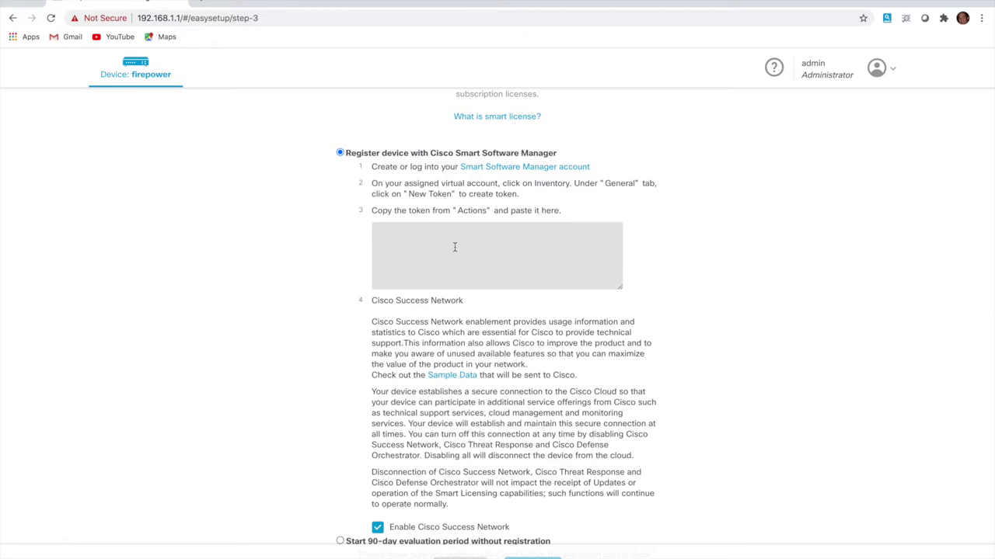
pyautogui.scroll(-3, 455, 247)
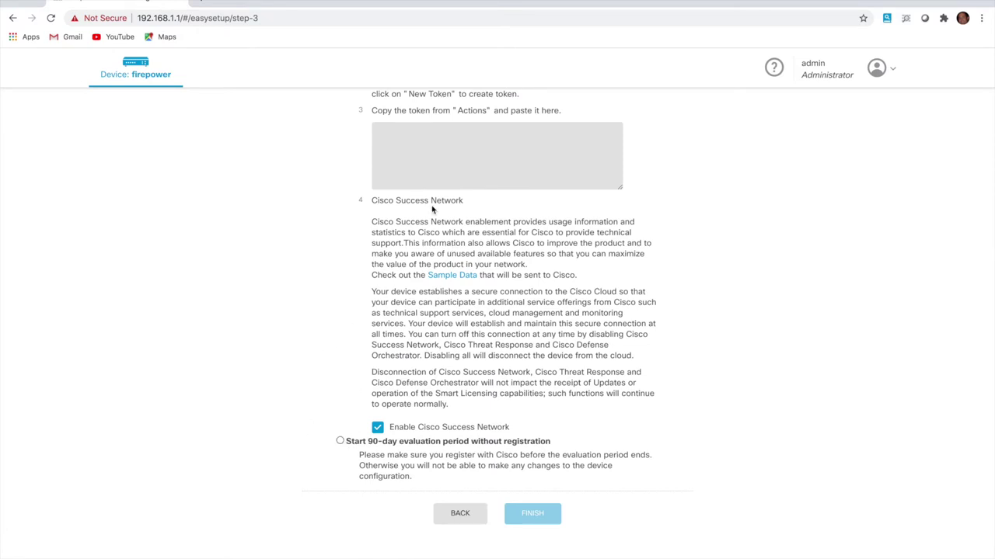
pyautogui.scroll(2, 431, 206)
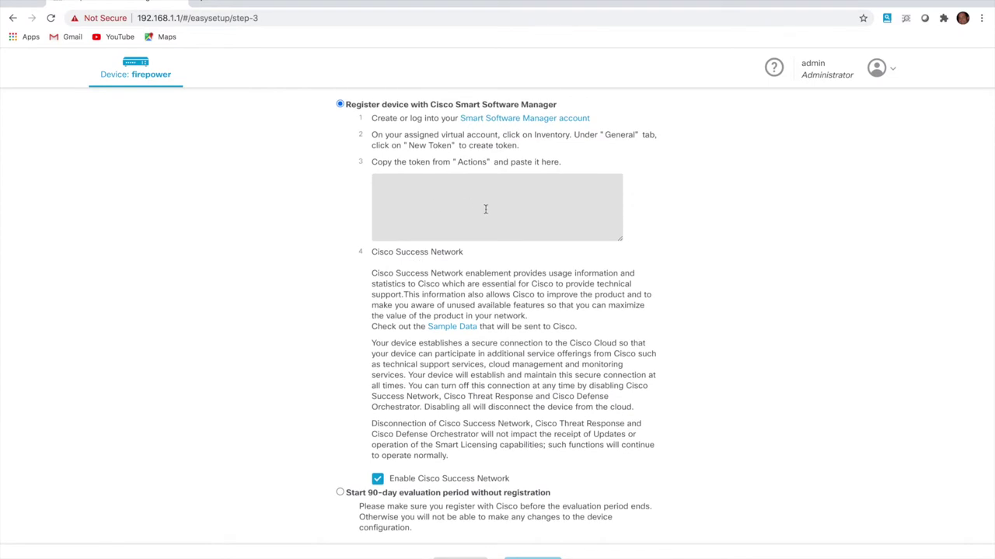
pyautogui.scroll(-3, 426, 423)
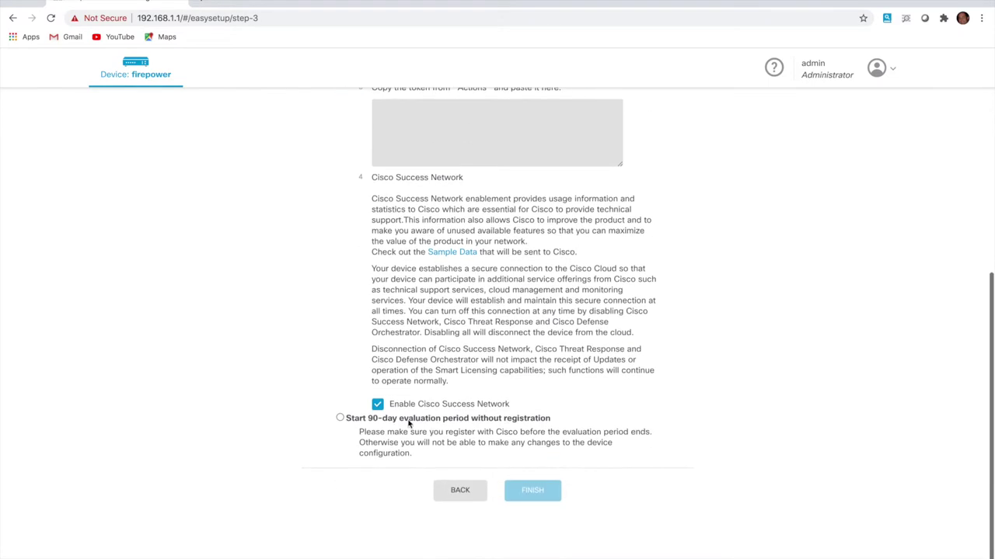
pyautogui.click(339, 418)
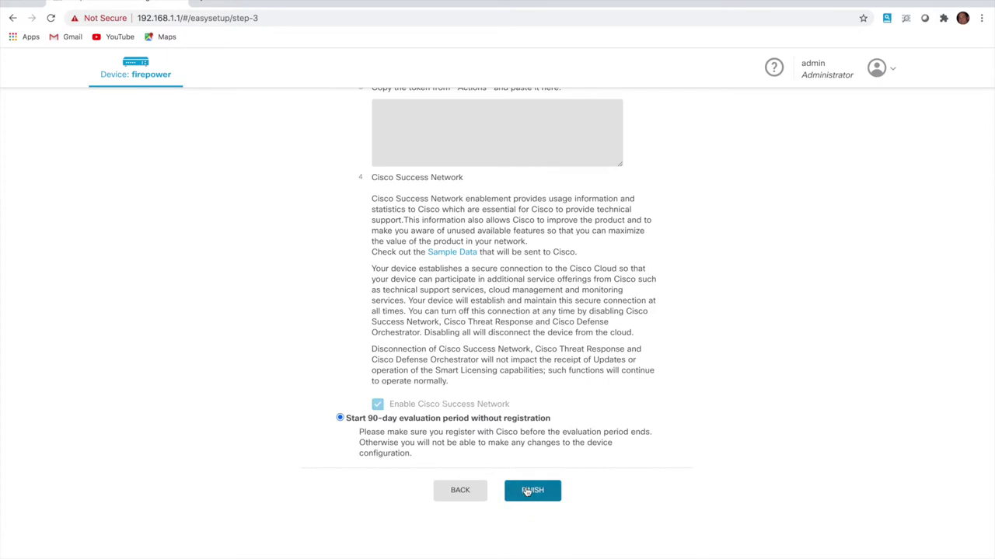
pyautogui.click(532, 491)
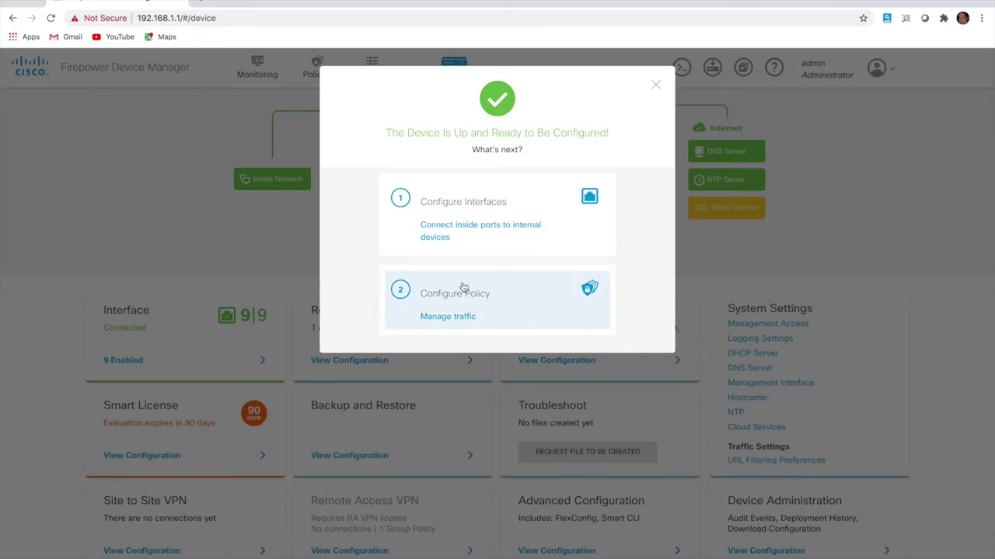
# Choose 'Connect inside ports to internal devices' to go to the Interfaces page
pyautogui.click(483, 227)
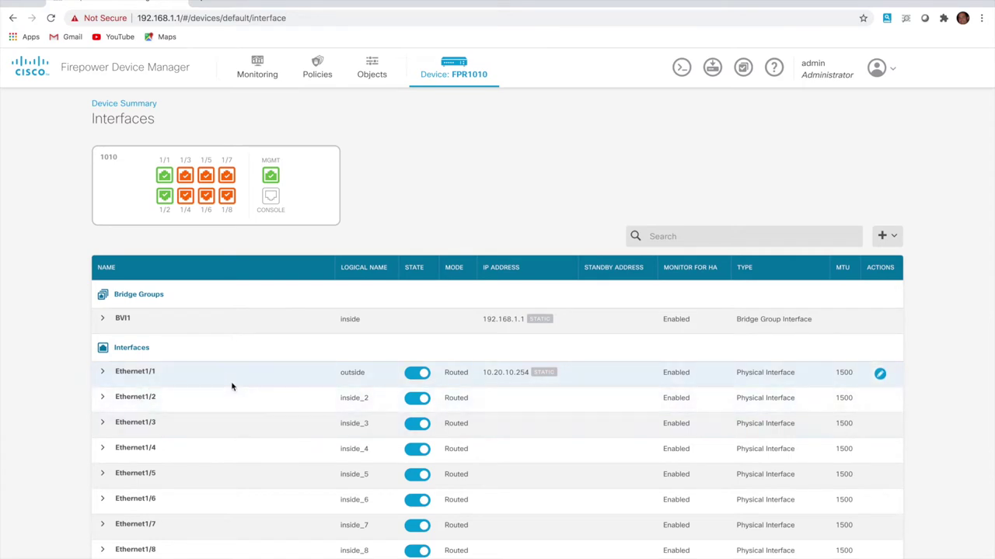
# Expand and edit Ethernet1/1, saving its outside settings unchanged at 10.20.10.254
pyautogui.click(102, 372)
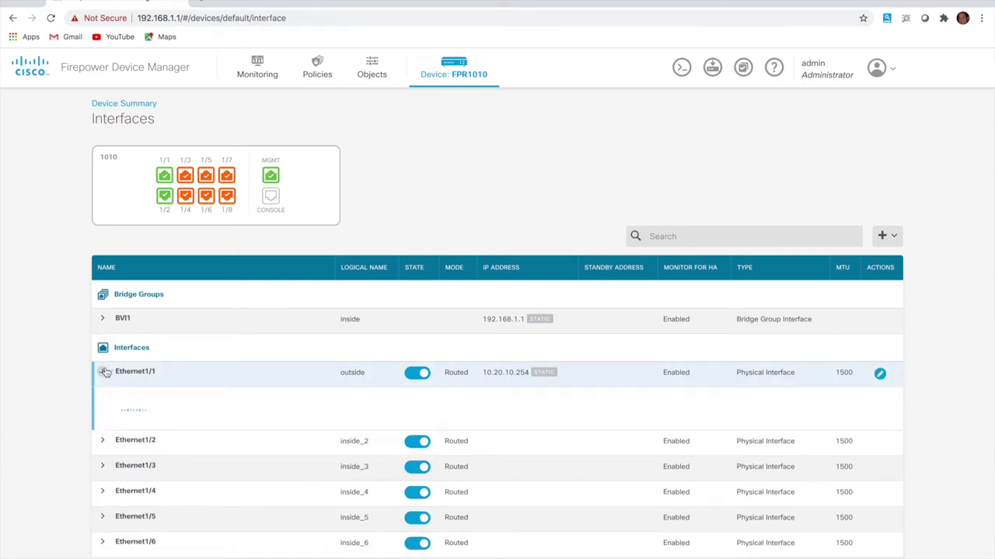
pyautogui.click(881, 375)
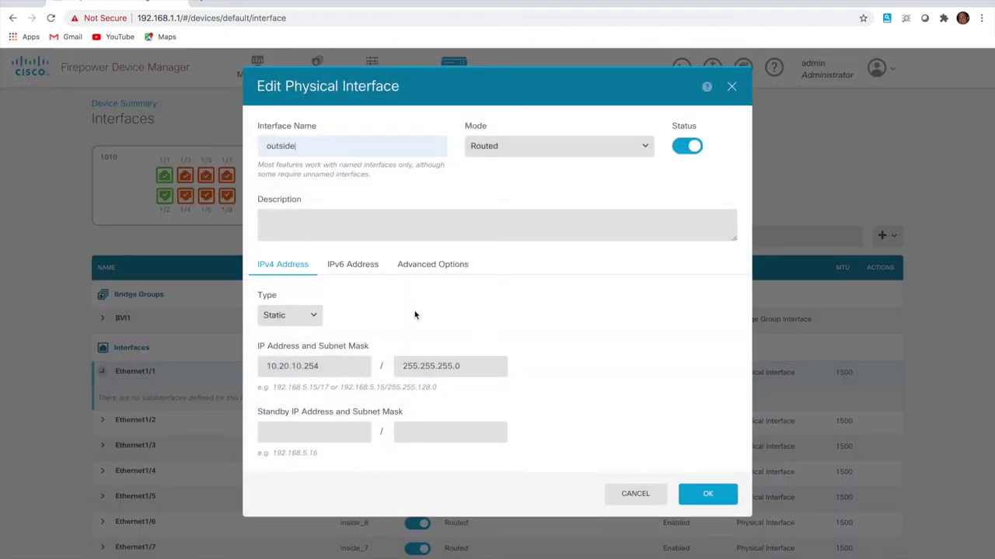
pyautogui.click(707, 495)
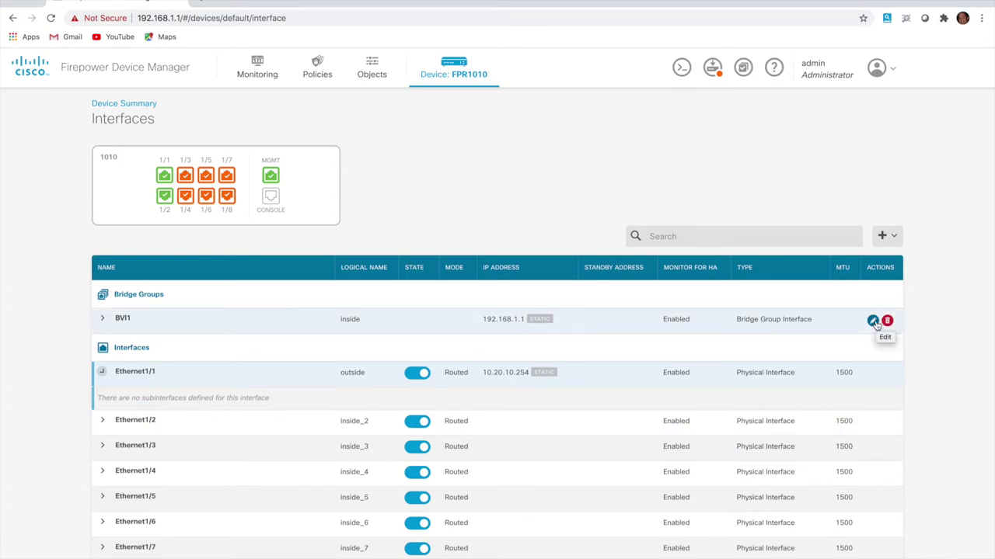
# Change the BVI1 inside bridge group IPv4 address to 192.168.2.1
pyautogui.click(873, 322)
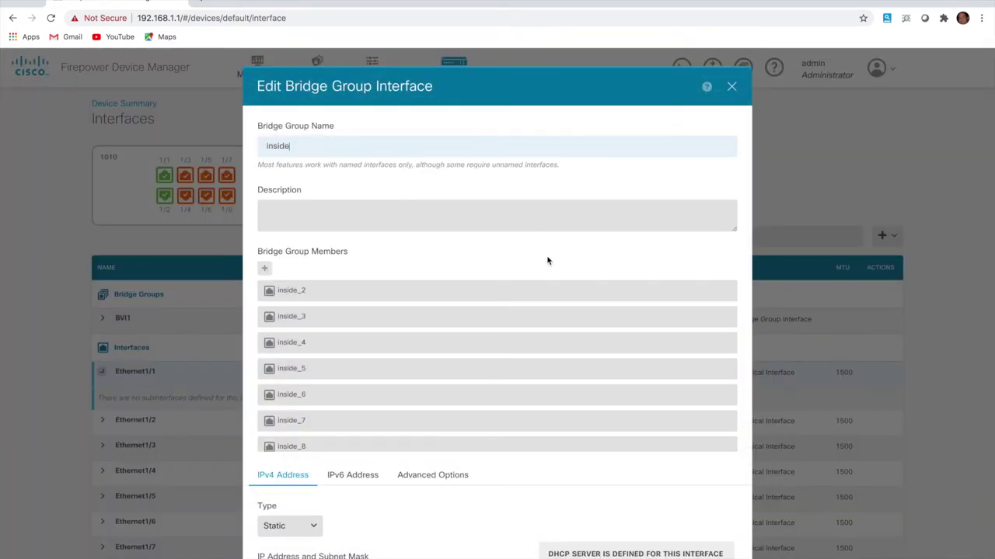
pyautogui.scroll(-1, 485, 366)
pyautogui.scroll(1, 484, 366)
pyautogui.scroll(-1, 466, 263)
pyautogui.scroll(-1, 466, 265)
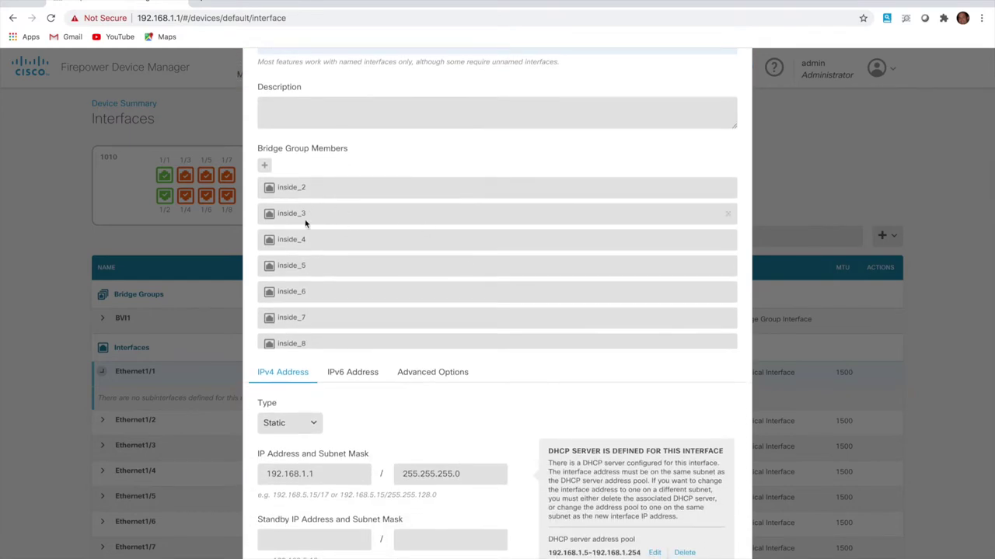
pyautogui.scroll(1, 329, 236)
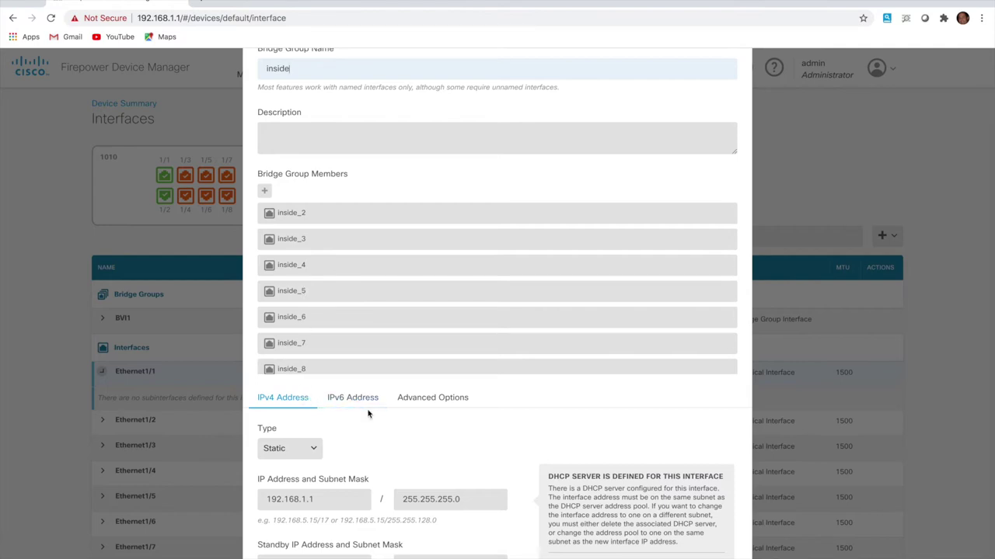
pyautogui.scroll(-1, 368, 415)
pyautogui.click(309, 448)
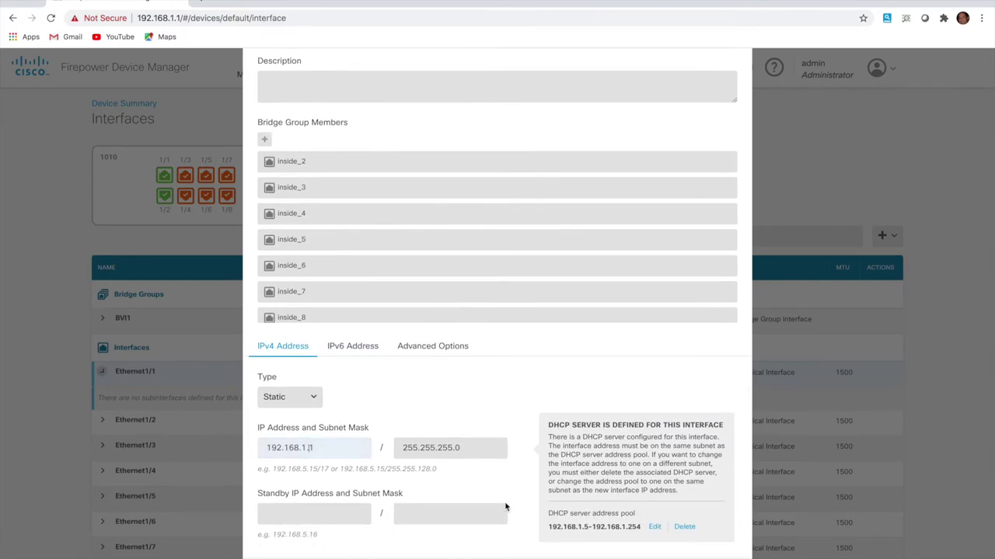
pyautogui.press('BackSpace')
pyautogui.write('2')
# Change the BVI1 DHCP pool to 192.168.2.5-192.168.2.254 and save the bridge group
pyautogui.click(655, 529)
pyautogui.press('BackSpace')
pyautogui.press('Home')
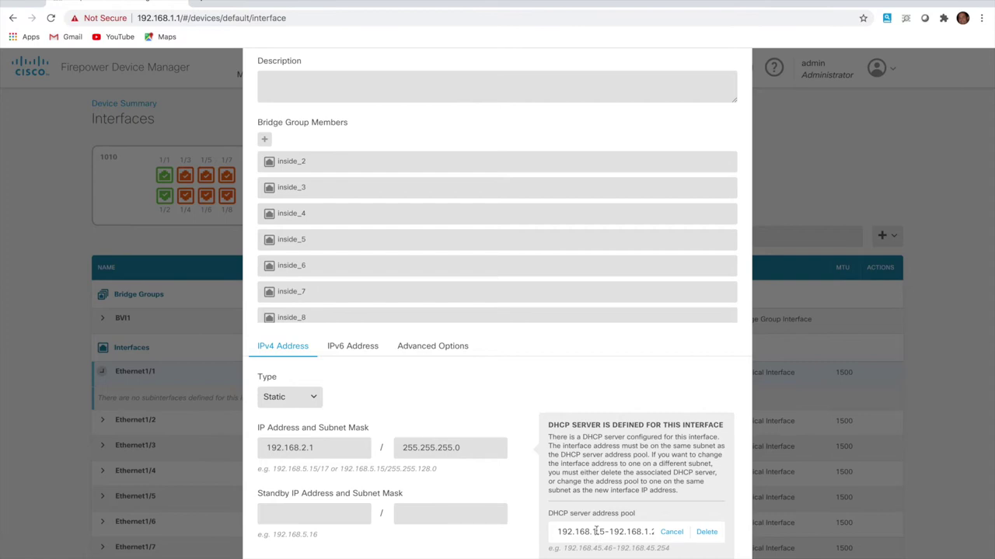
pyautogui.click(595, 532)
pyautogui.press('BackSpace')
pyautogui.write('2')
pyautogui.click(649, 531)
pyautogui.press('BackSpace')
pyautogui.write('2')
pyautogui.scroll(-1, 498, 310)
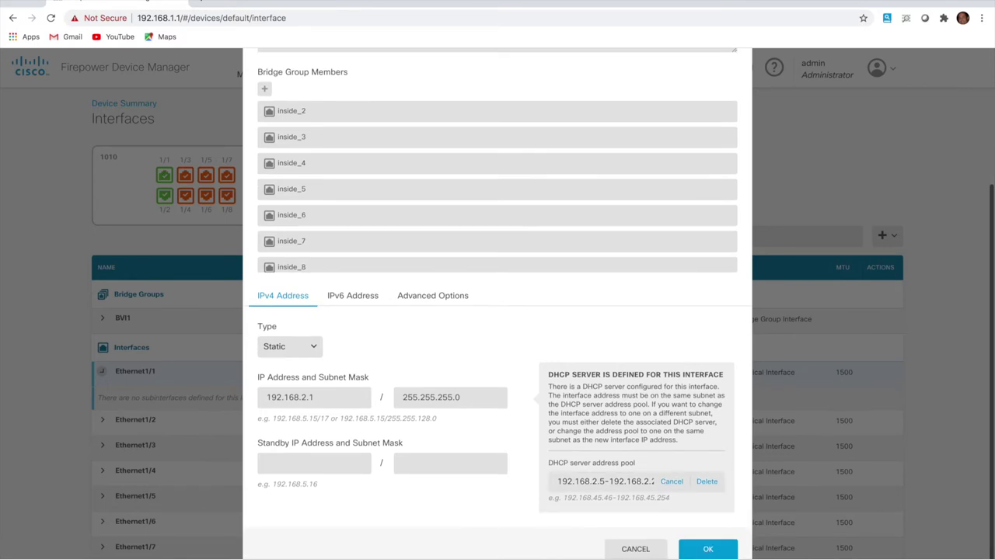
pyautogui.click(725, 555)
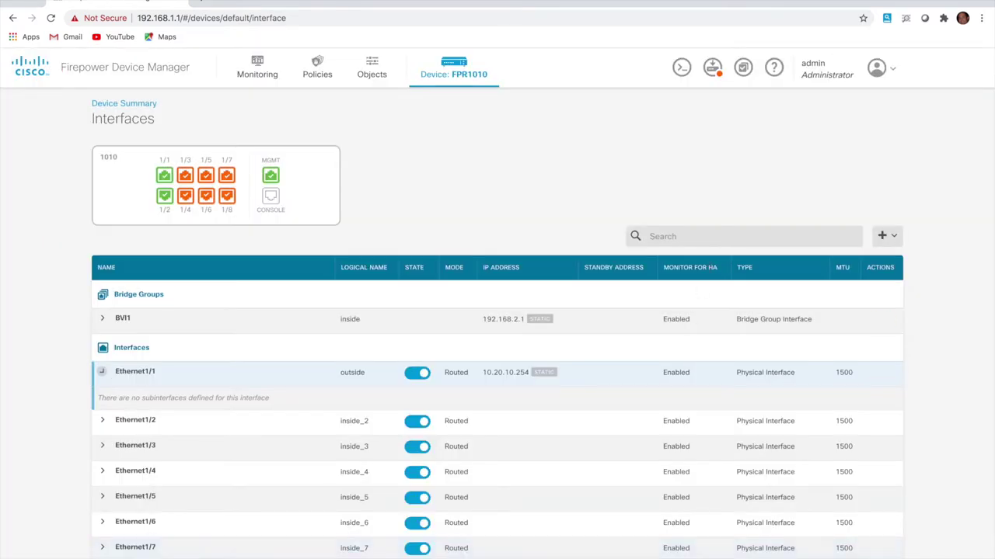
# Review the pending interface and DHCP changes and deploy them to the FPR1010
pyautogui.click(716, 71)
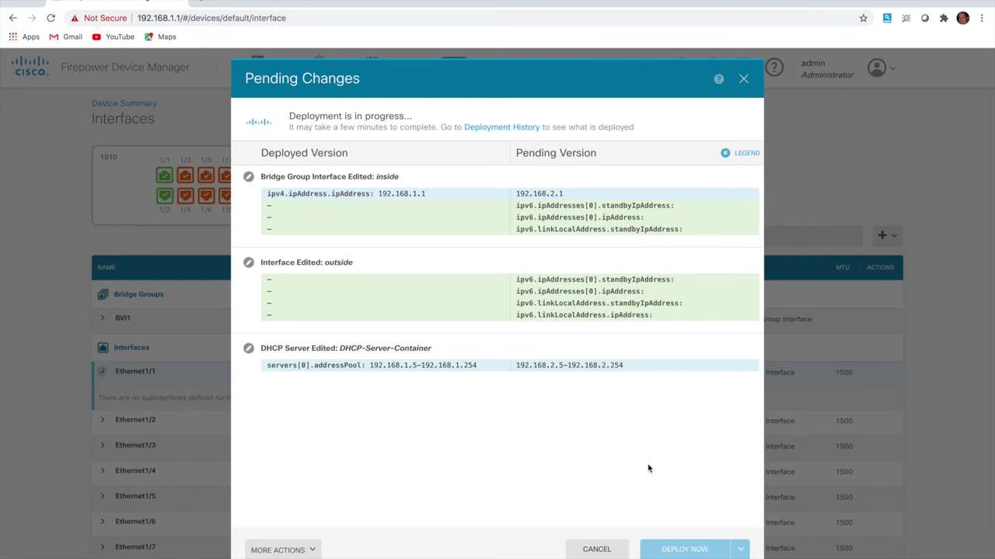
pyautogui.click(684, 552)
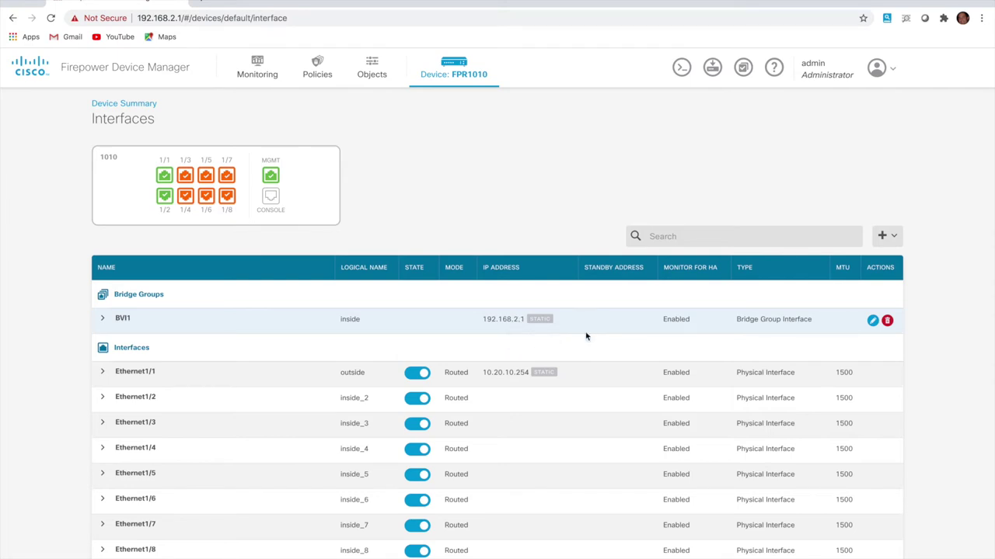
# Check the single static default route via 10.20.10.1, cancel a new route, and return to Device
pyautogui.click(463, 68)
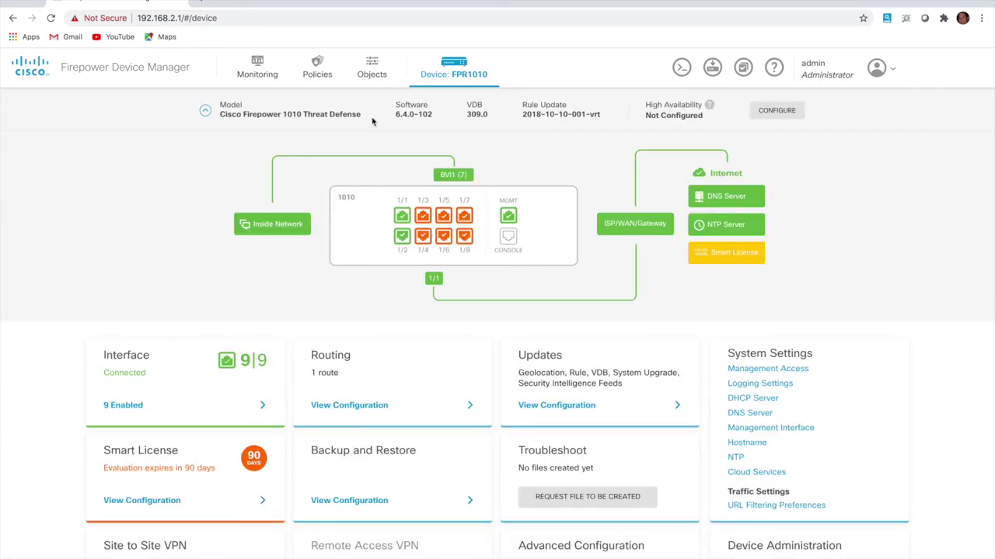
pyautogui.click(341, 407)
pyautogui.moveTo(133, 202)
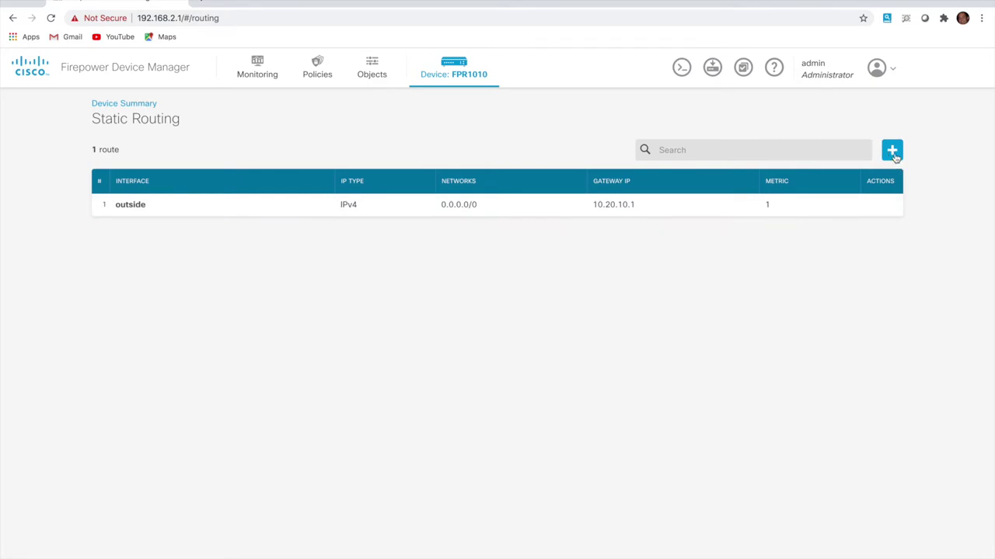
pyautogui.click(892, 153)
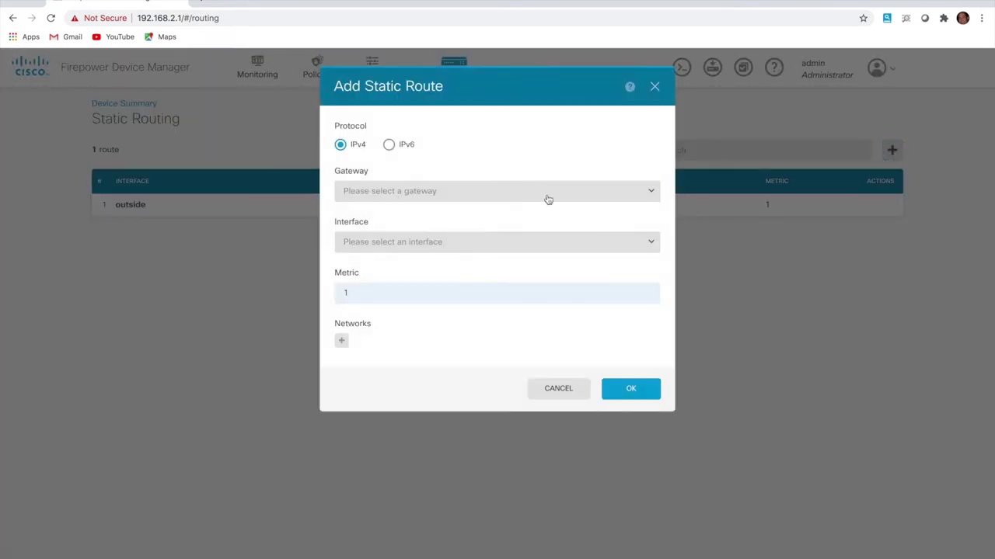
pyautogui.click(561, 398)
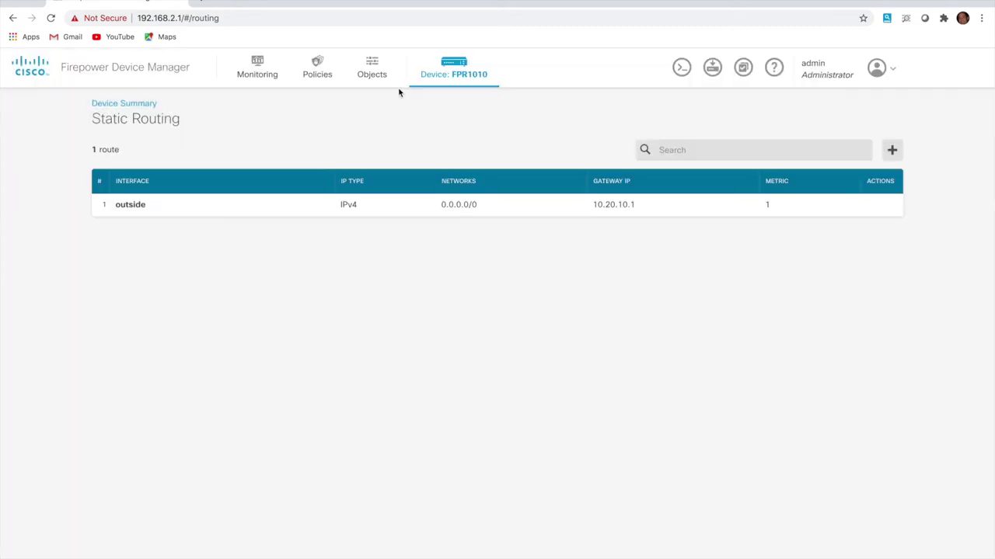
pyautogui.click(455, 65)
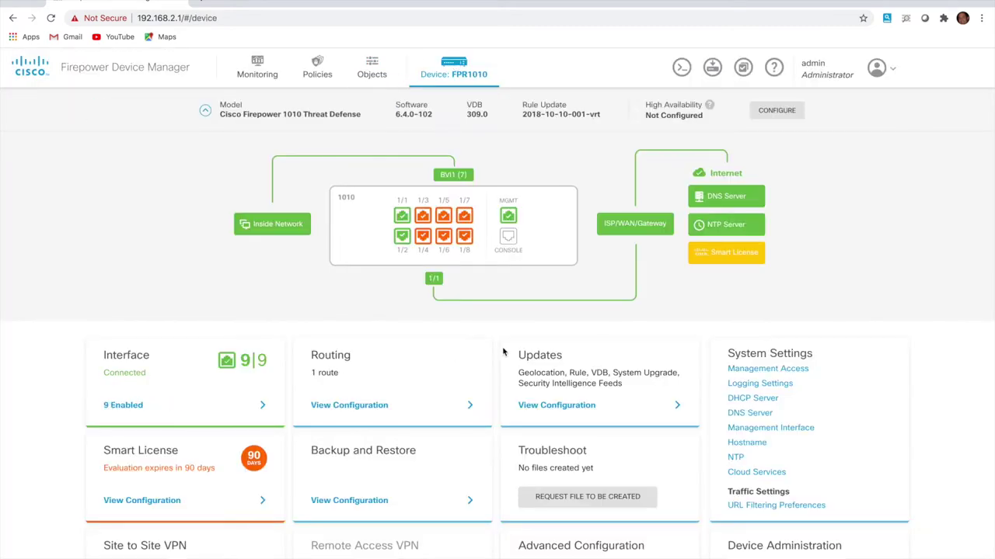
# Update Security Intelligence Feeds now and schedule them to update hourly
pyautogui.click(546, 411)
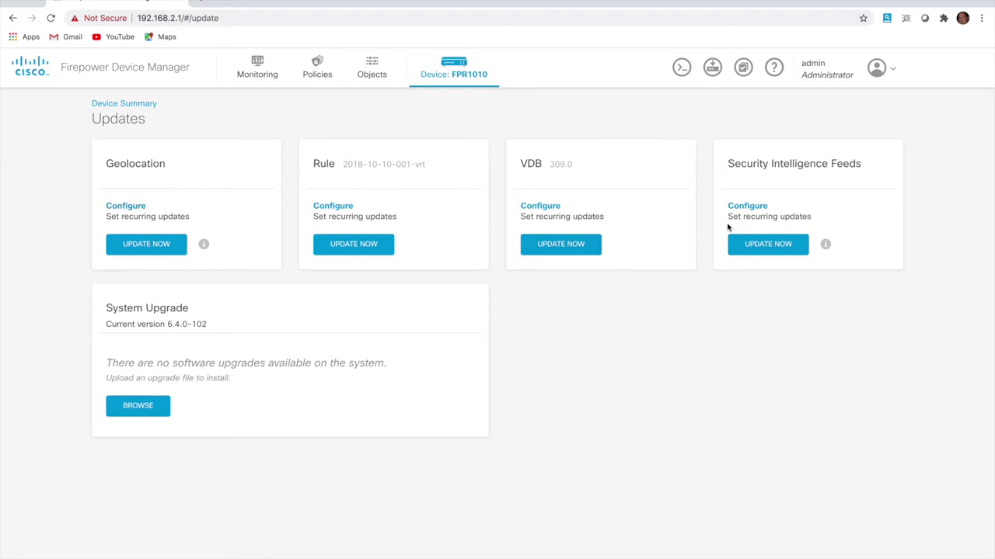
pyautogui.click(762, 257)
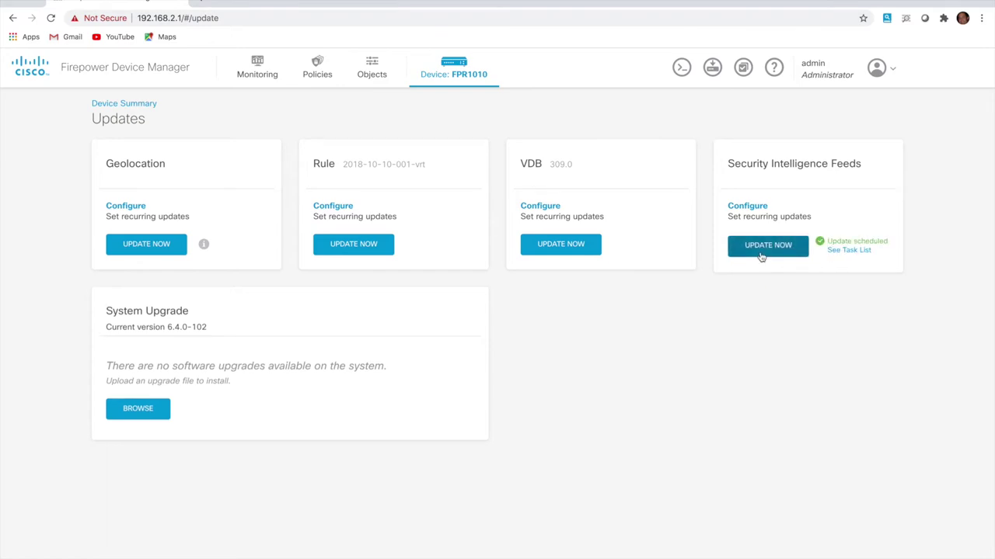
pyautogui.click(749, 207)
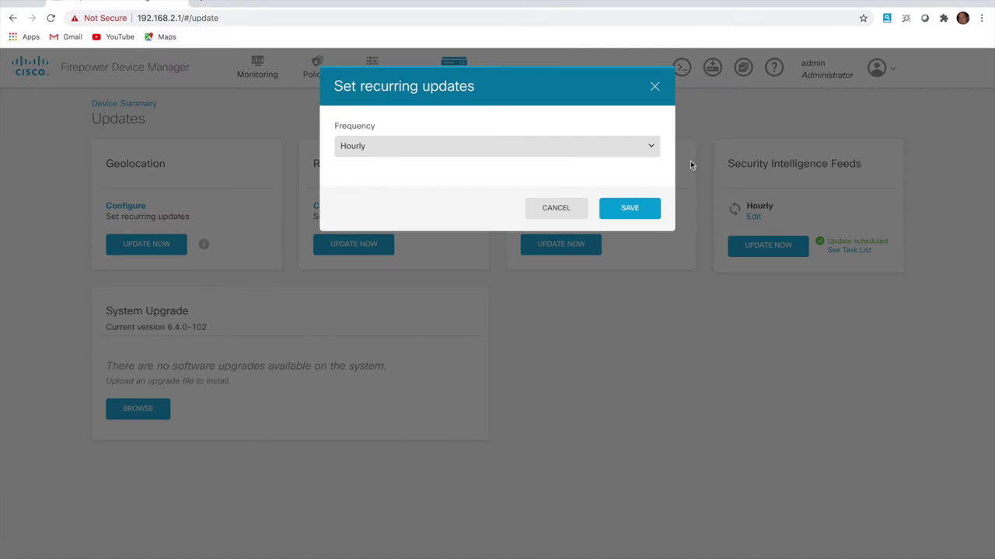
pyautogui.click(629, 208)
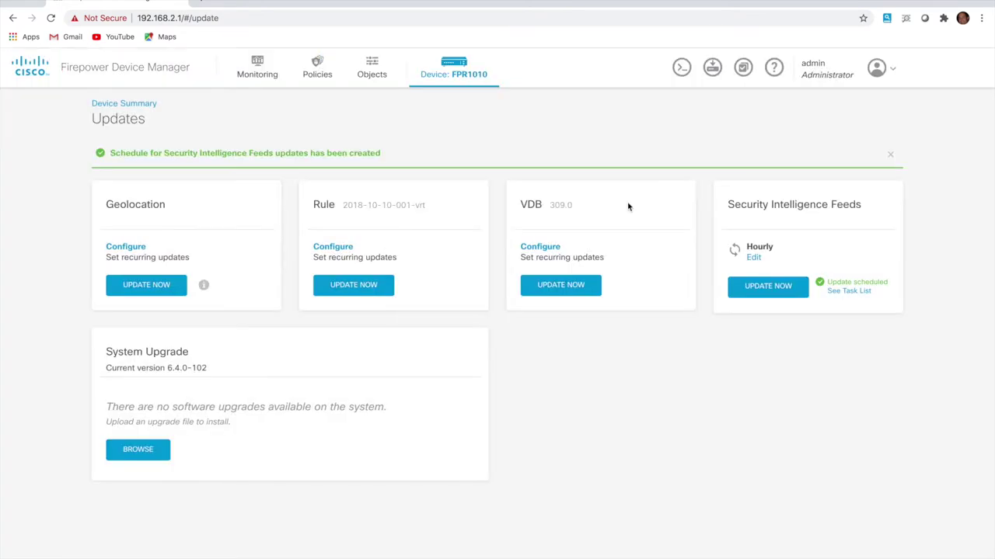
# Schedule VDB updates daily at 01:00 with automatic deployment
pyautogui.click(542, 249)
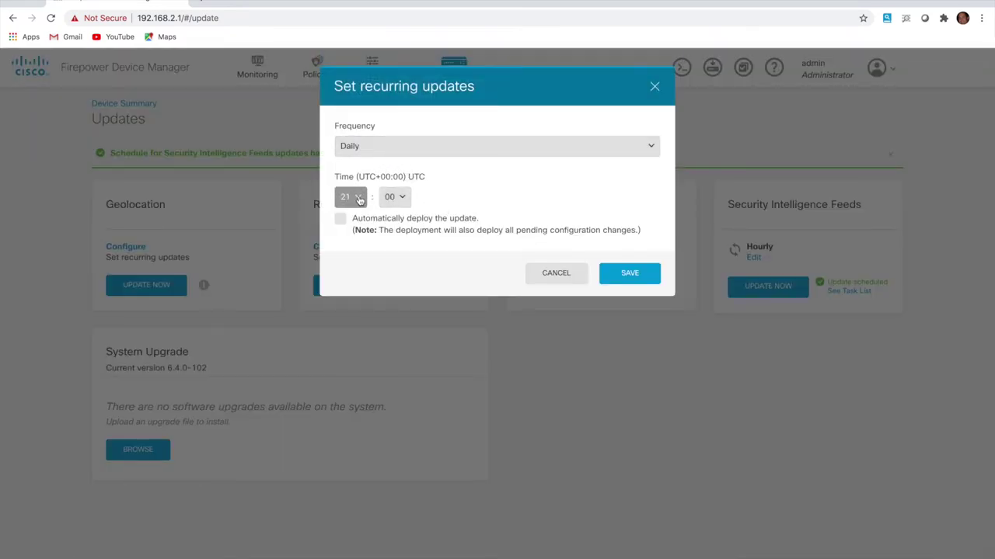
pyautogui.click(358, 199)
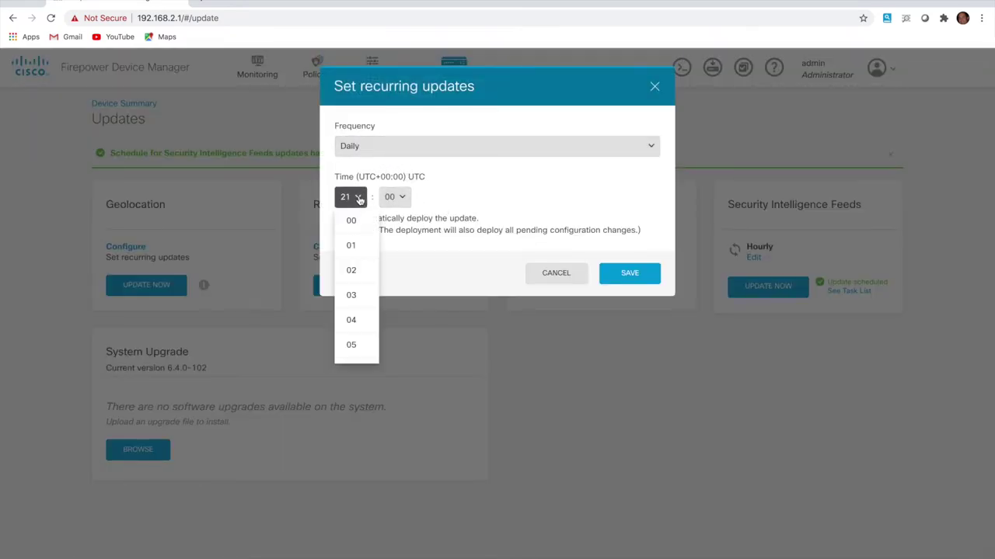
pyautogui.click(350, 244)
pyautogui.click(343, 230)
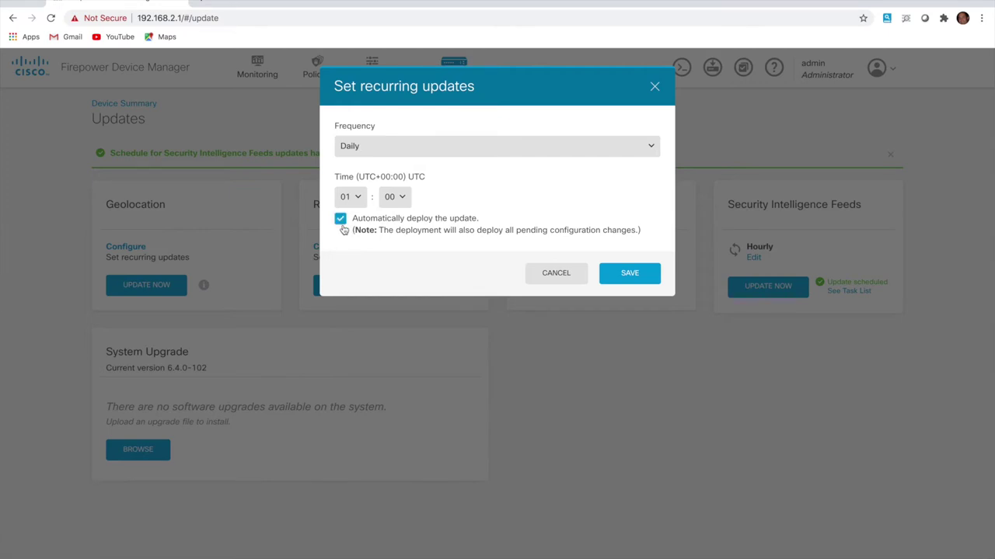
pyautogui.click(630, 282)
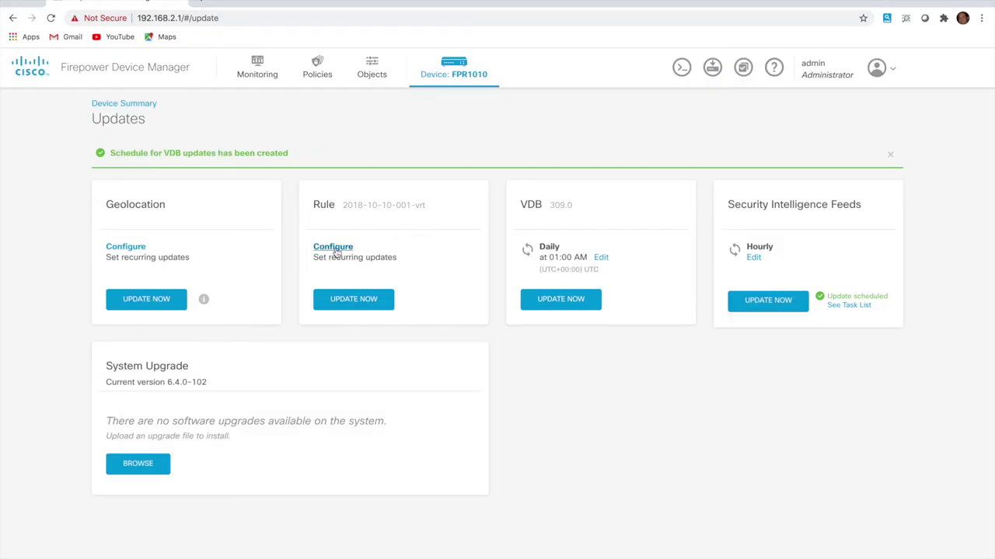
# Schedule rule updates daily at 01:00 with automatic deployment
pyautogui.click(334, 247)
pyautogui.click(351, 199)
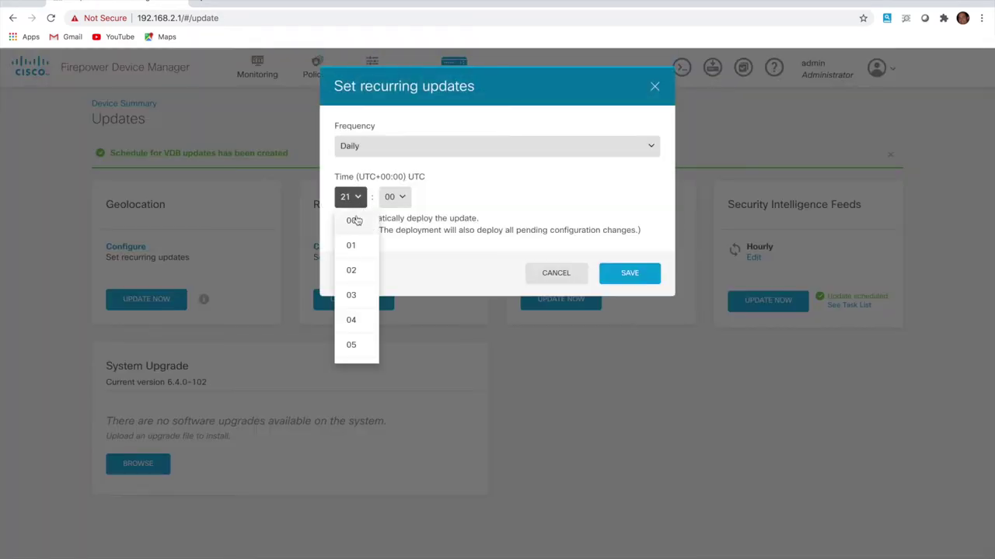
pyautogui.click(353, 248)
pyautogui.click(340, 220)
pyautogui.click(627, 274)
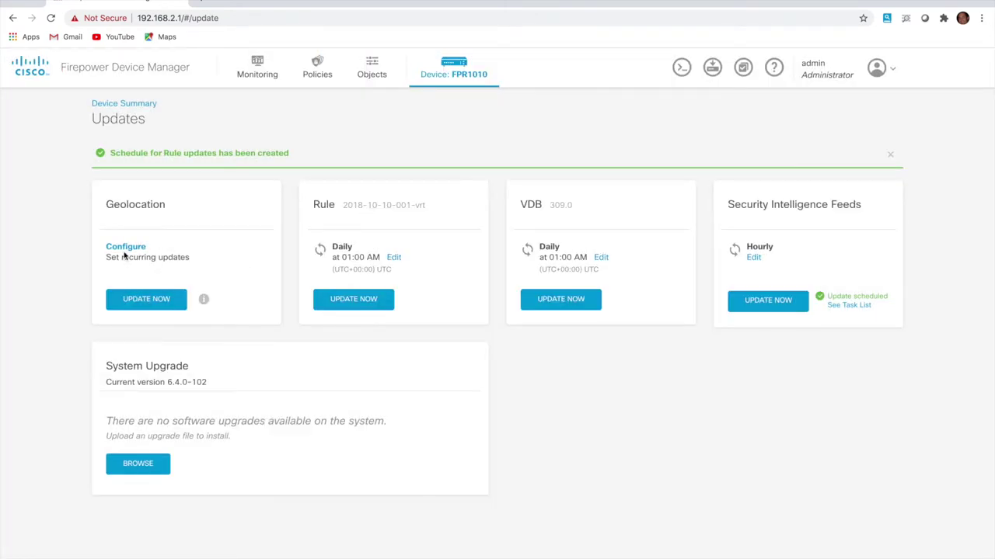
# Schedule geolocation updates weekly on Saturdays at 03:00
pyautogui.click(124, 248)
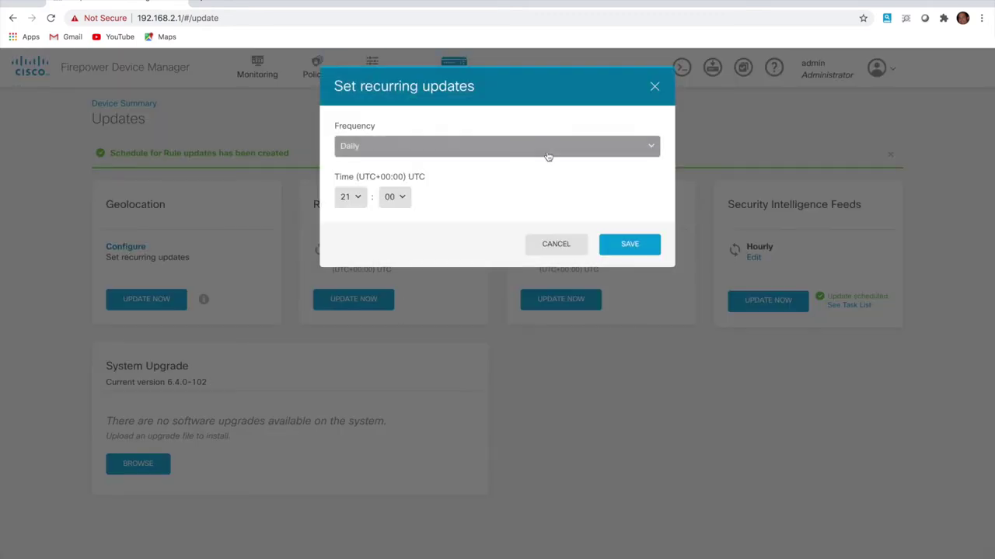
pyautogui.click(543, 153)
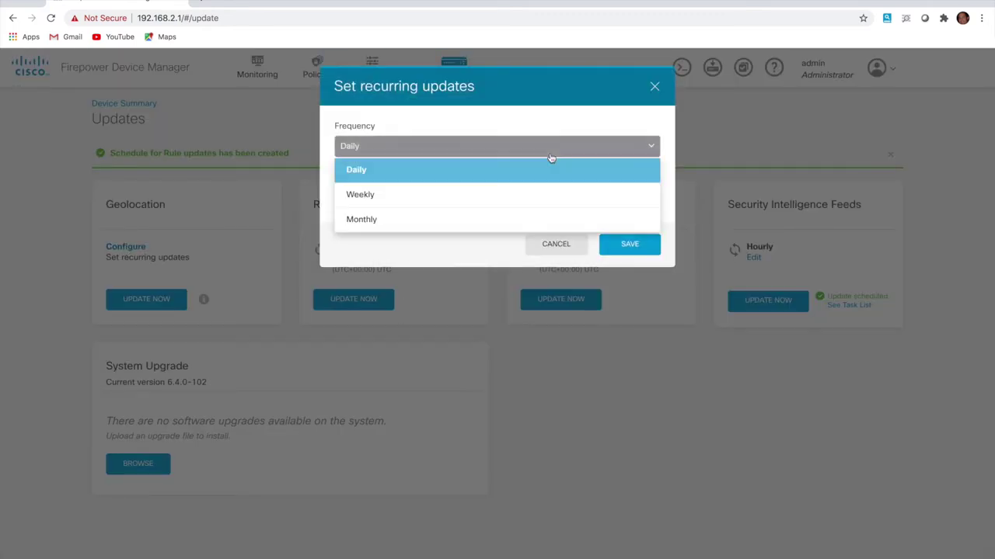
pyautogui.click(430, 198)
pyautogui.click(473, 202)
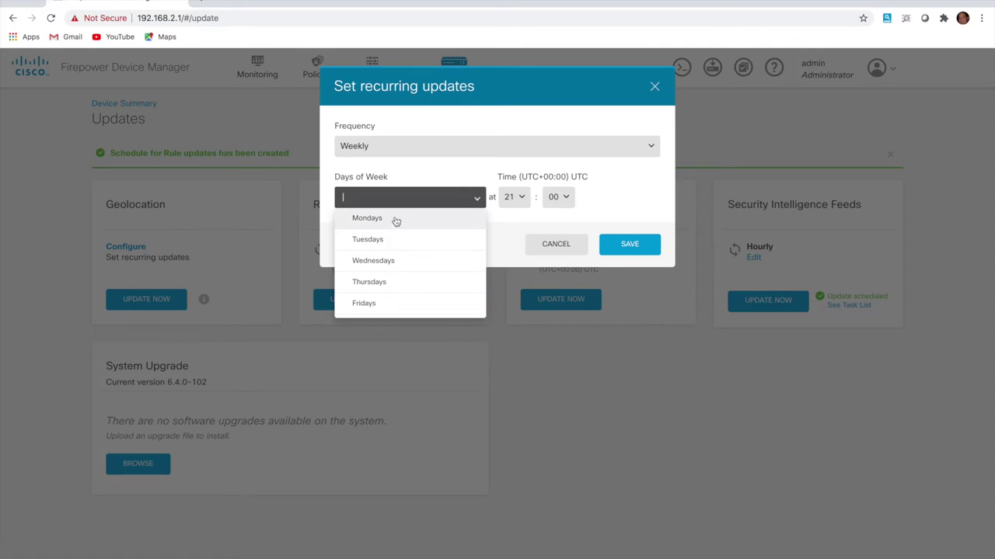
pyautogui.scroll(-2, 380, 311)
pyautogui.click(378, 308)
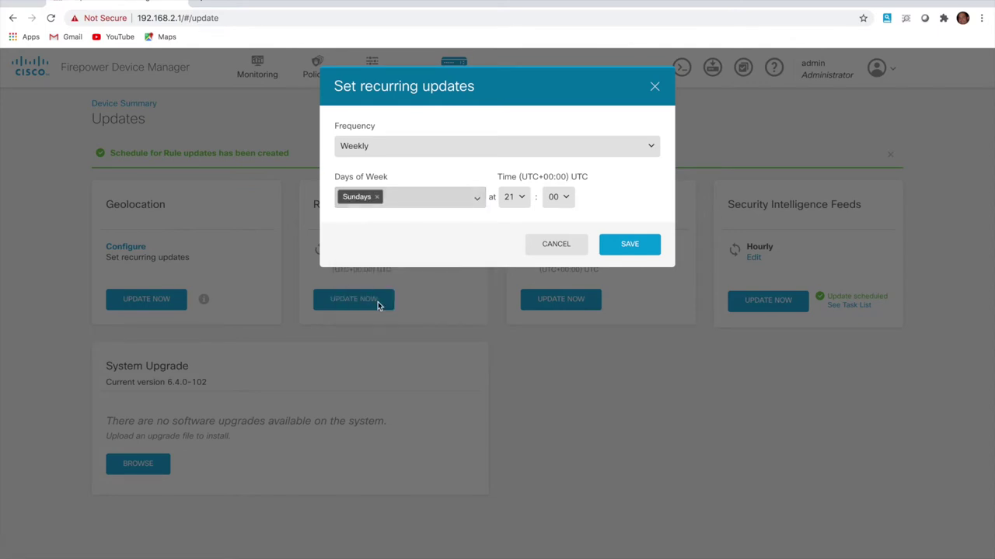
pyautogui.click(523, 199)
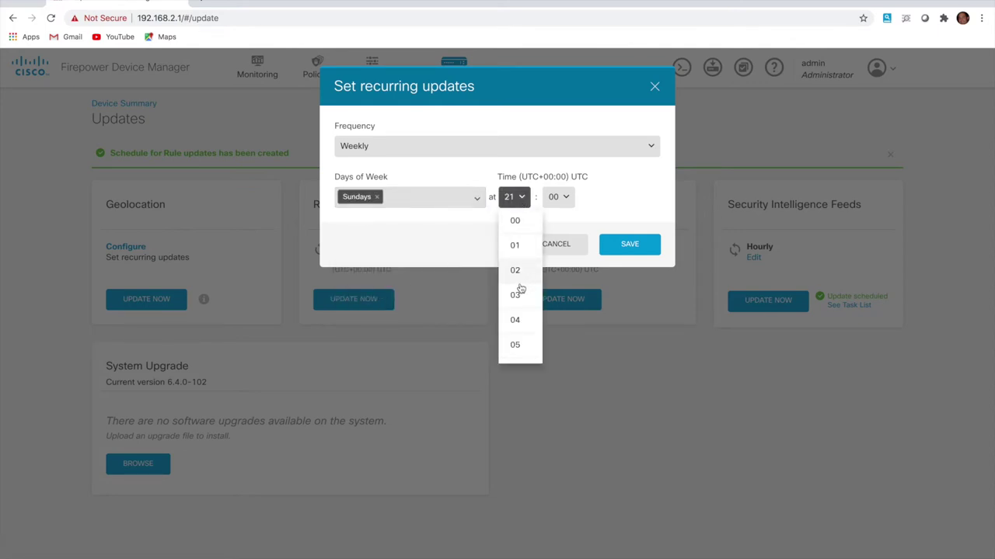
pyautogui.click(518, 293)
pyautogui.click(626, 245)
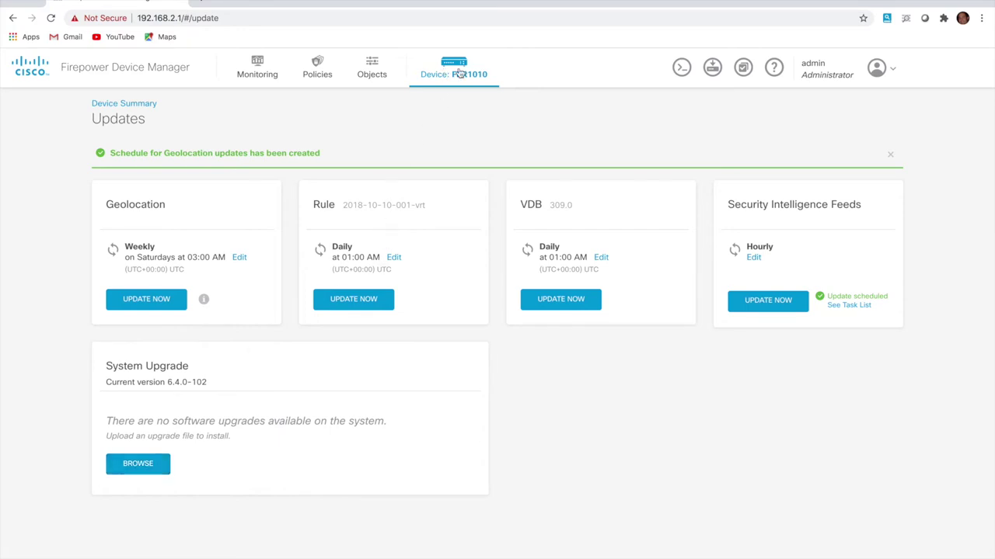
# In Smart License settings, enable the Threat, Malware and URL licenses
pyautogui.click(459, 72)
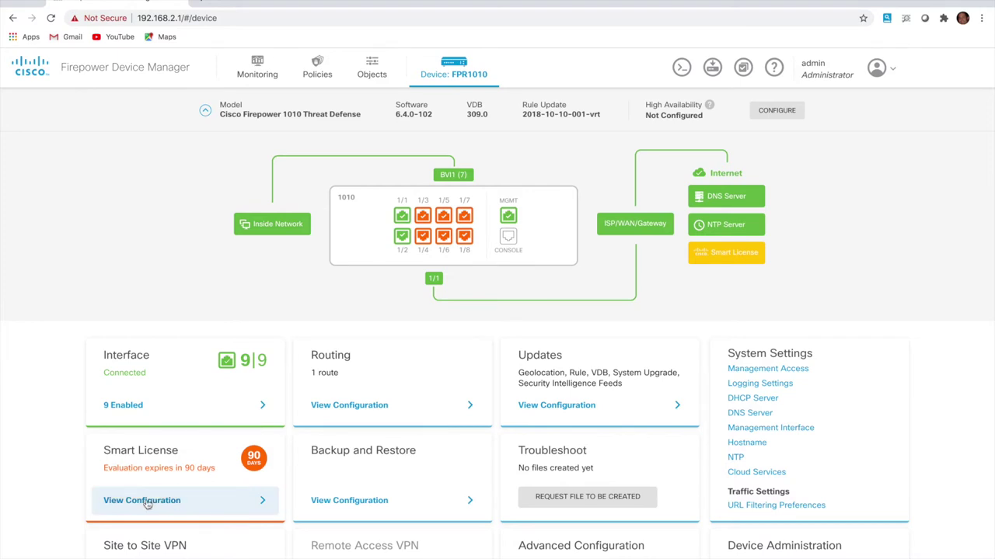
pyautogui.click(147, 502)
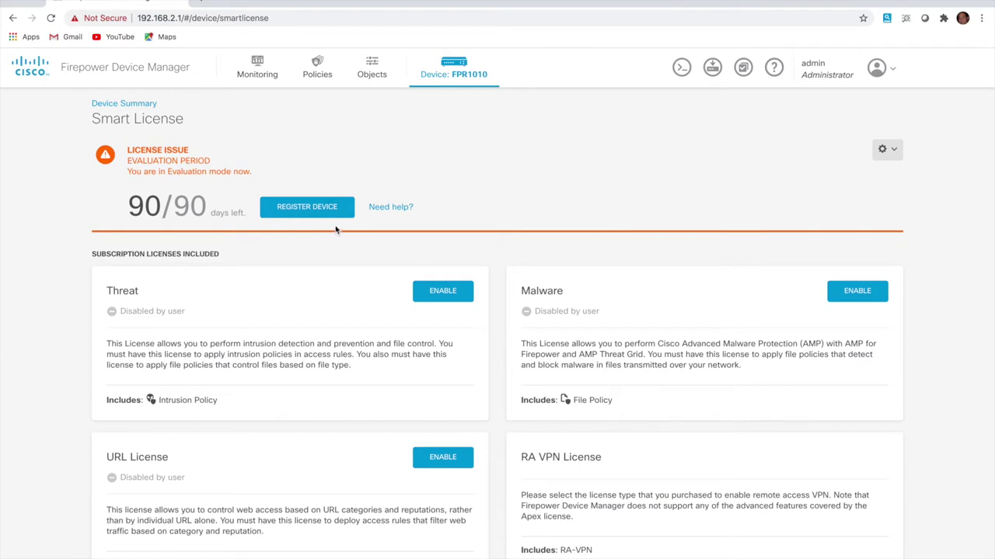
pyautogui.scroll(-2, 318, 354)
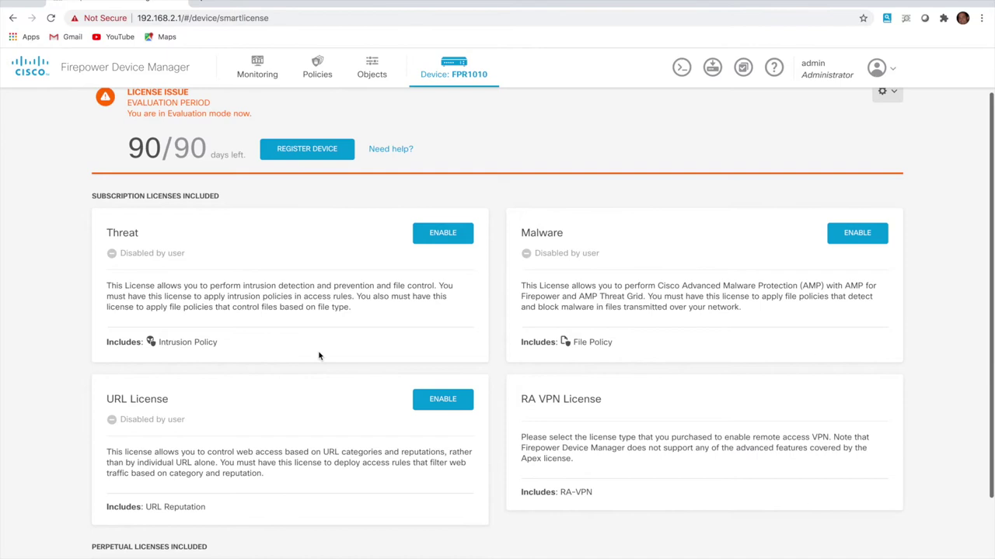
pyautogui.click(430, 237)
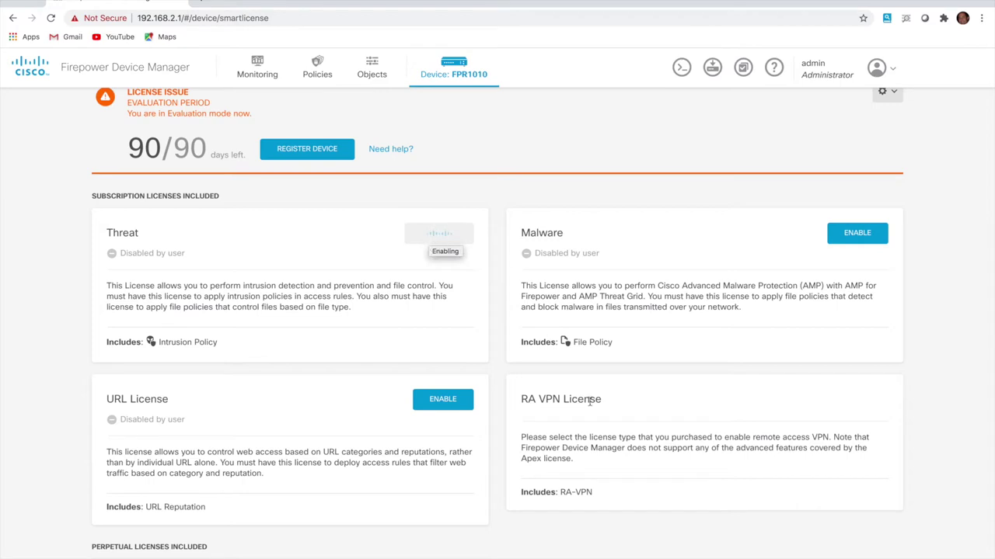
pyautogui.click(850, 241)
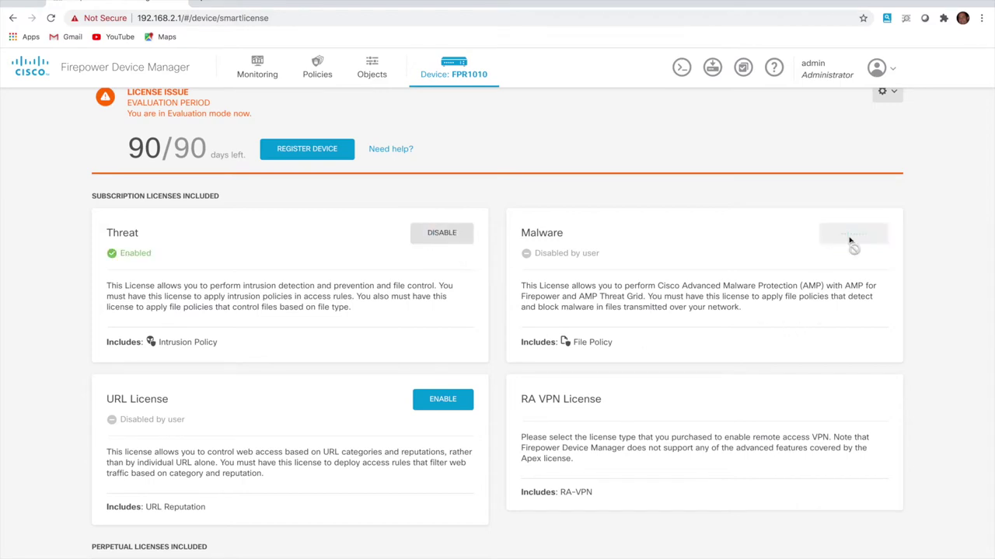
pyautogui.click(446, 404)
pyautogui.scroll(-3, 446, 406)
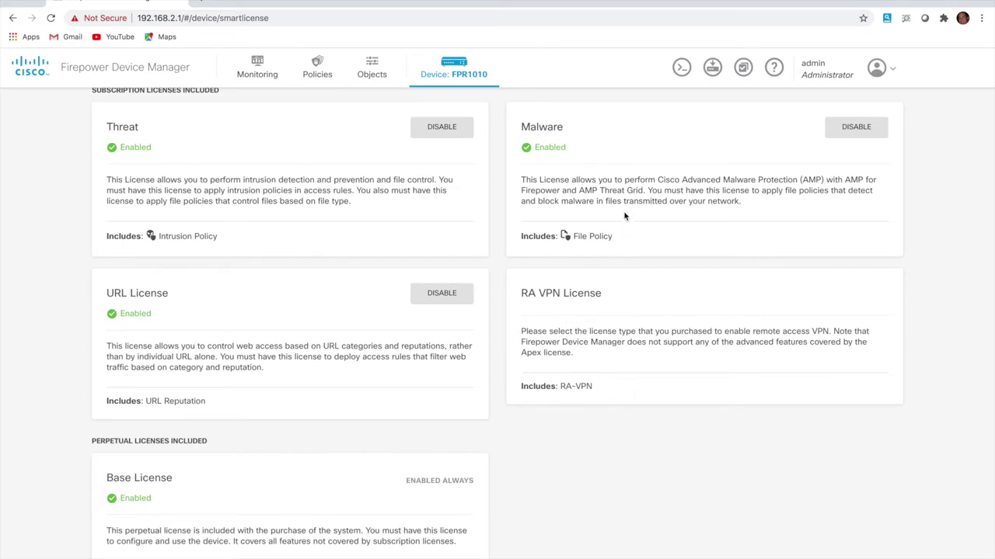
pyautogui.scroll(3, 623, 210)
# Show Management Access's Data Interfaces tab, listing inside allowed over HTTPS
pyautogui.click(468, 79)
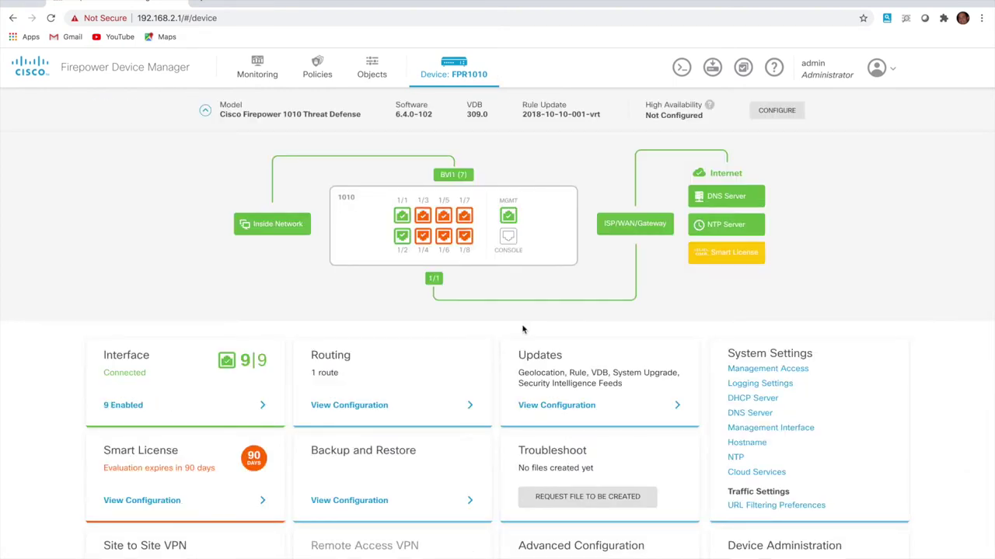
pyautogui.scroll(-1, 522, 326)
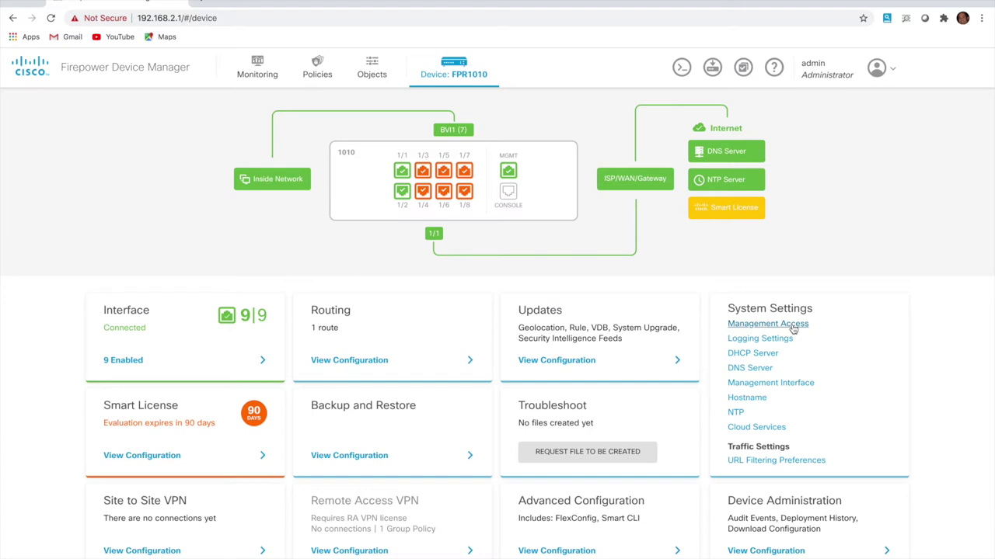
pyautogui.click(793, 324)
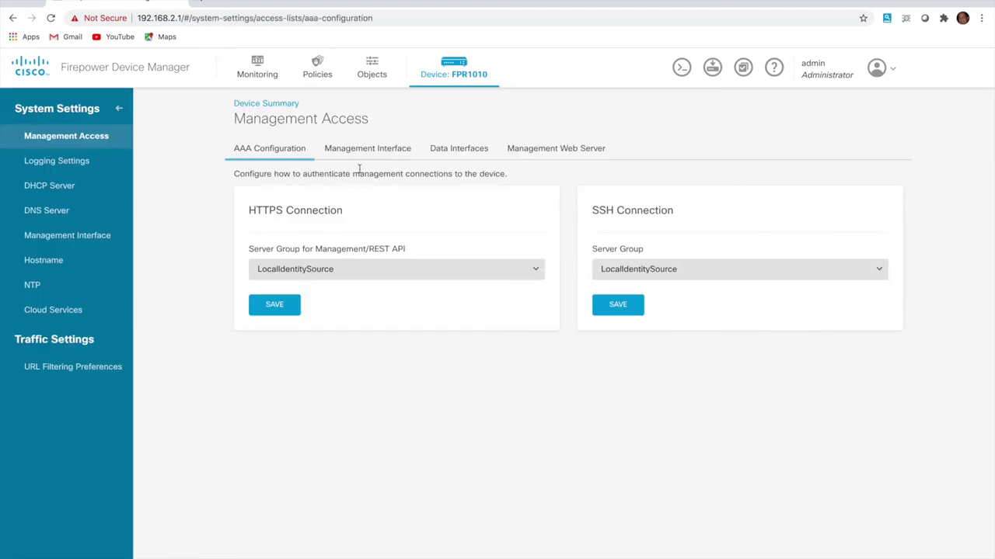
pyautogui.click(459, 150)
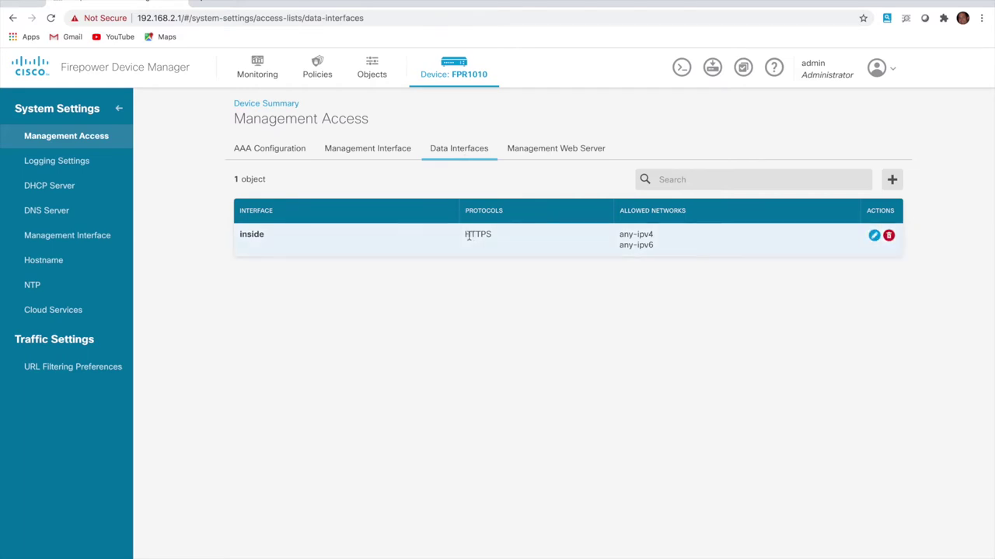
# Start a new management access entry and begin adding an allowed network
pyautogui.click(892, 181)
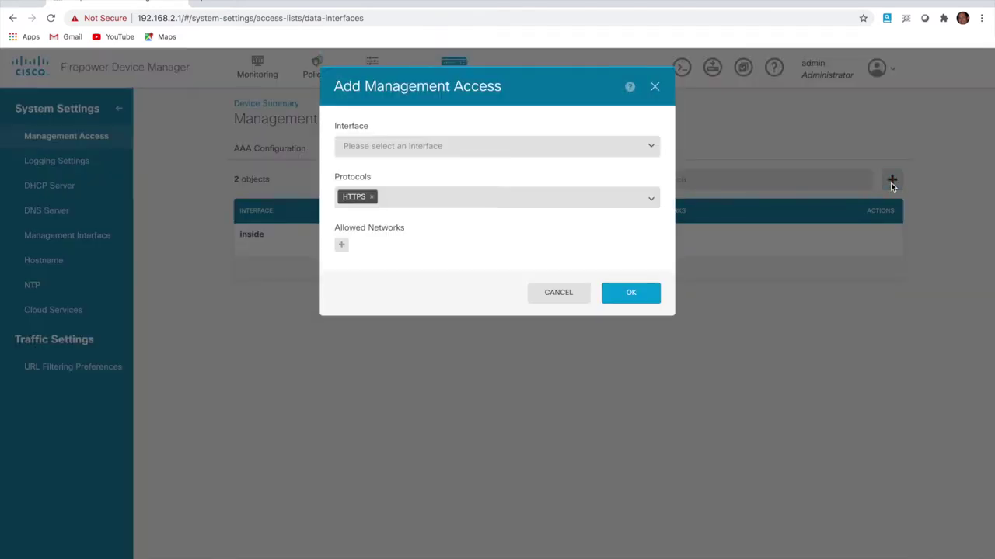
pyautogui.click(571, 148)
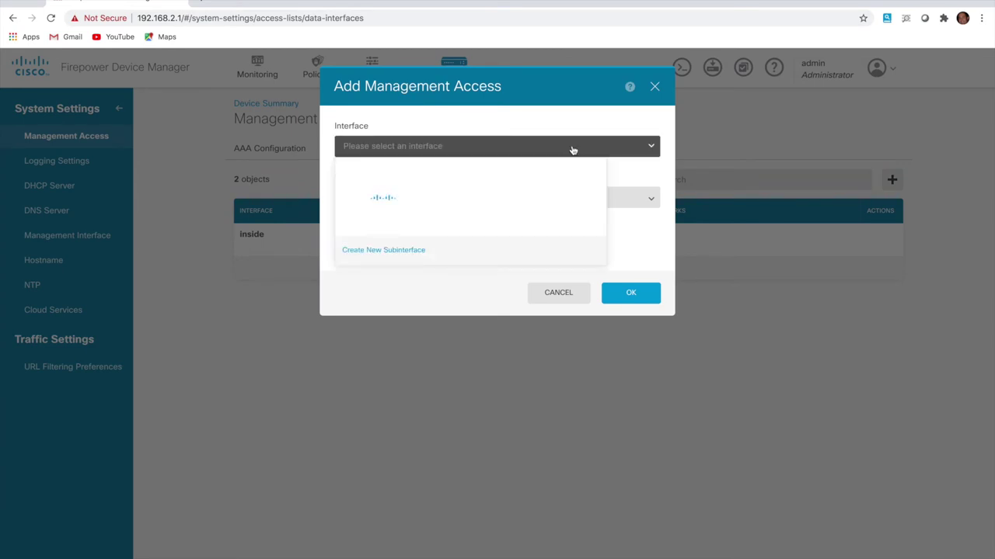
pyautogui.moveTo(398, 169)
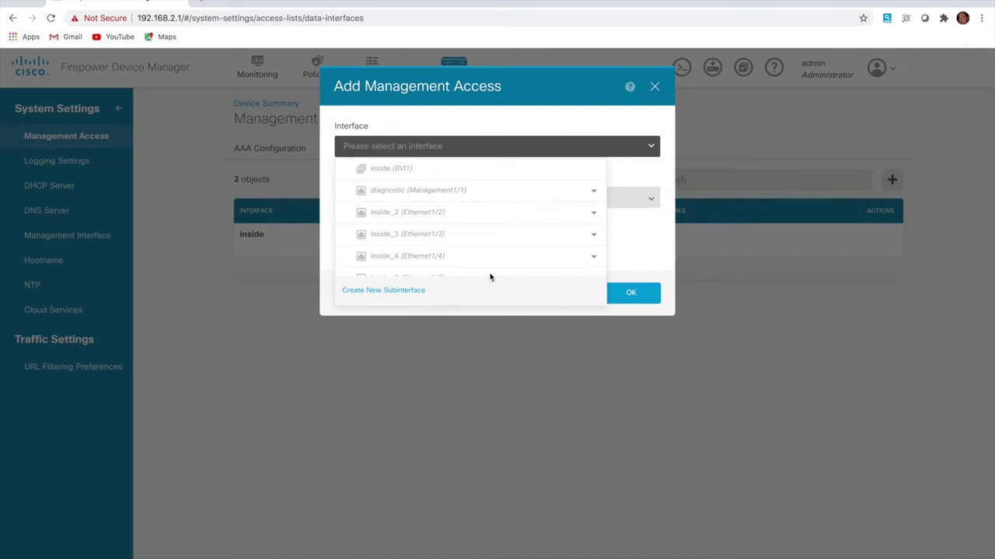
pyautogui.scroll(-3, 435, 268)
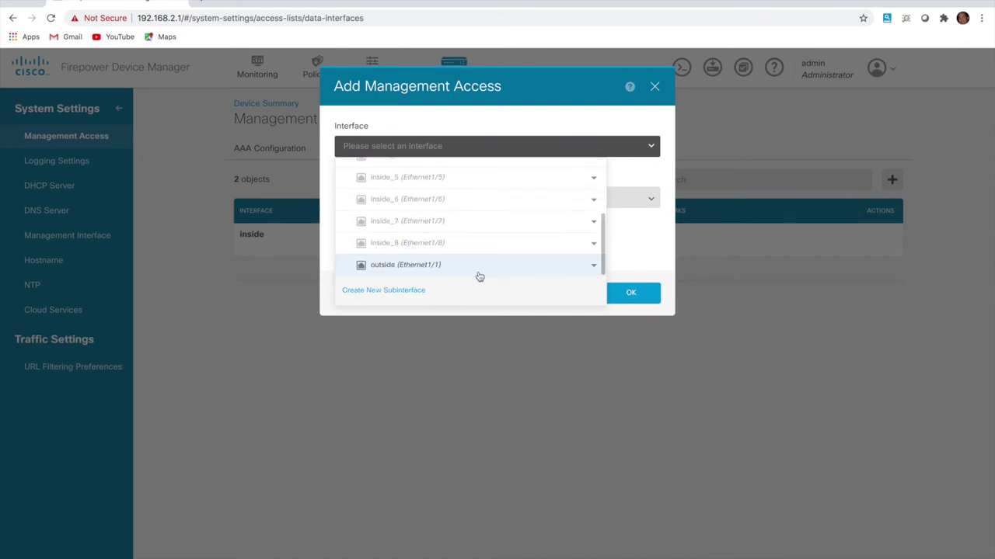
pyautogui.click(646, 263)
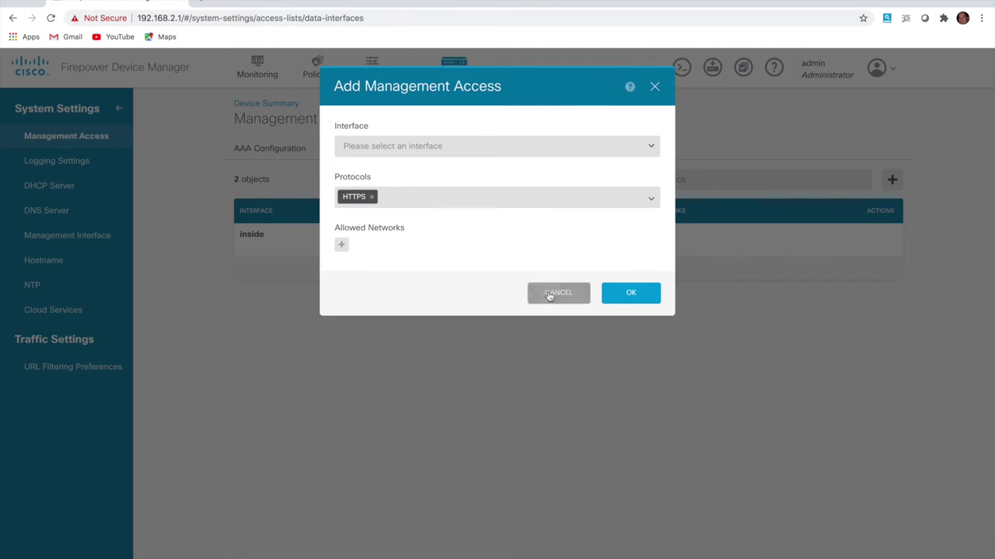
pyautogui.click(341, 246)
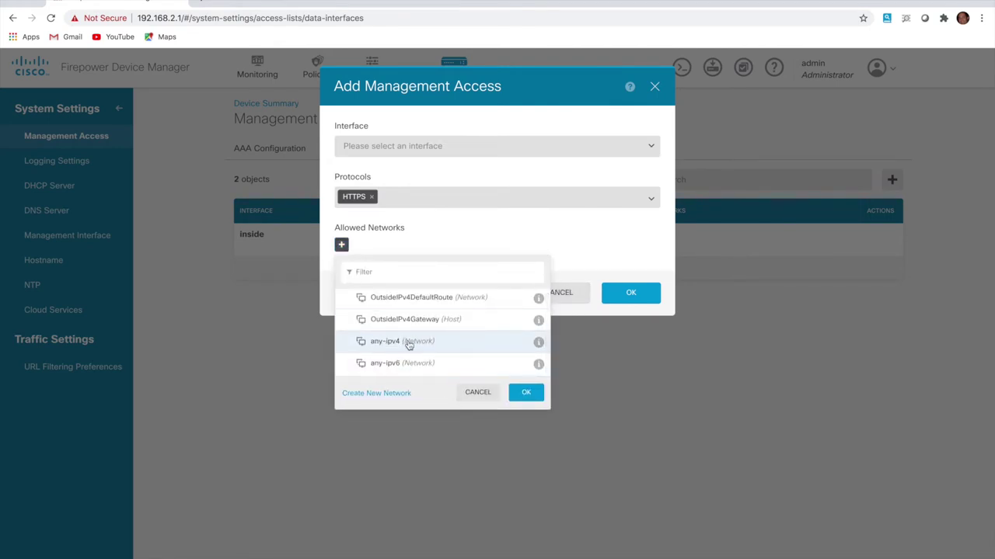
# Create network object INSIDE_NET for 192.168.2.0/24
pyautogui.click(376, 395)
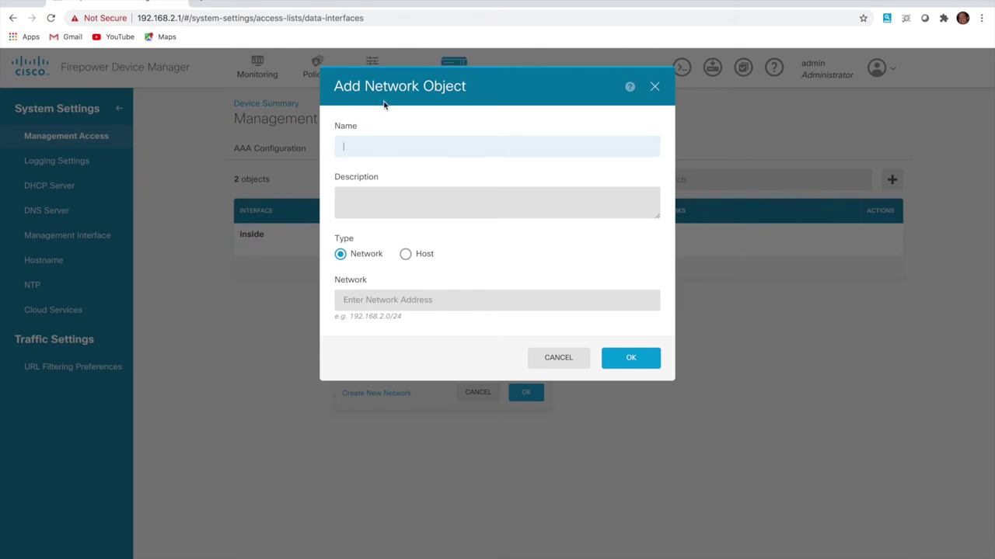
pyautogui.write('INS')
pyautogui.press('BackSpace')
pyautogui.click(380, 174)
pyautogui.click(373, 296)
pyautogui.click(380, 325)
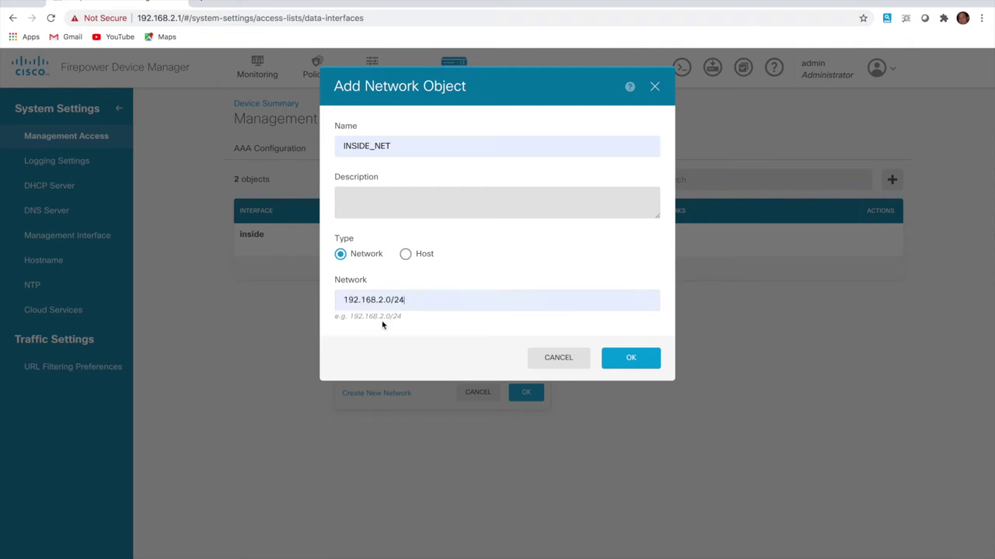
pyautogui.click(642, 365)
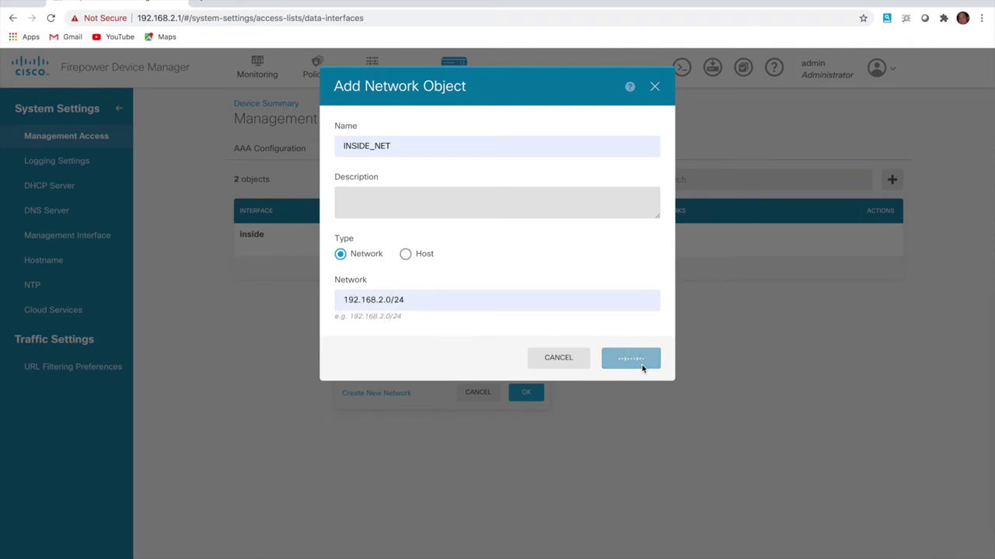
# Pick INSIDE_NET as allowed network, then discard the entry and return to the device summary
pyautogui.click(454, 386)
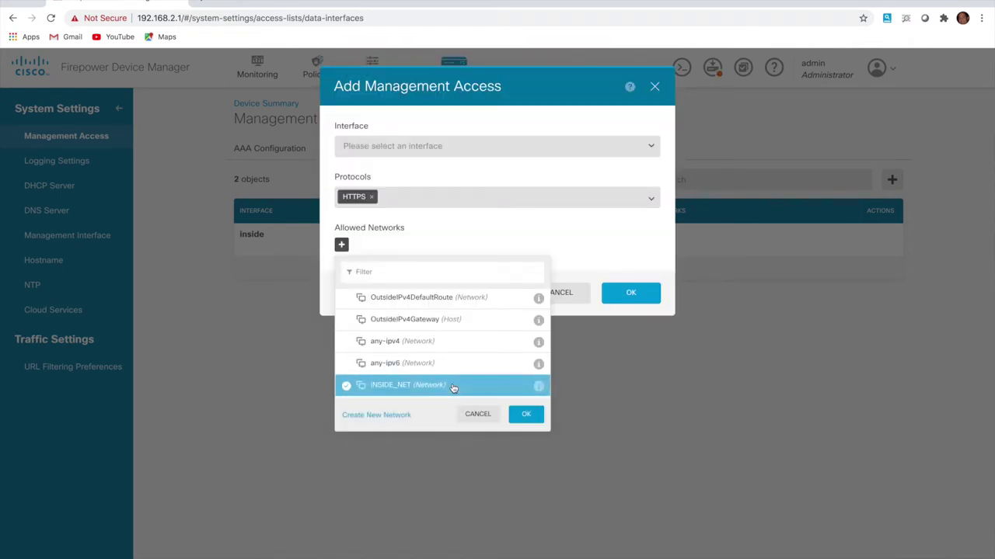
pyautogui.click(524, 418)
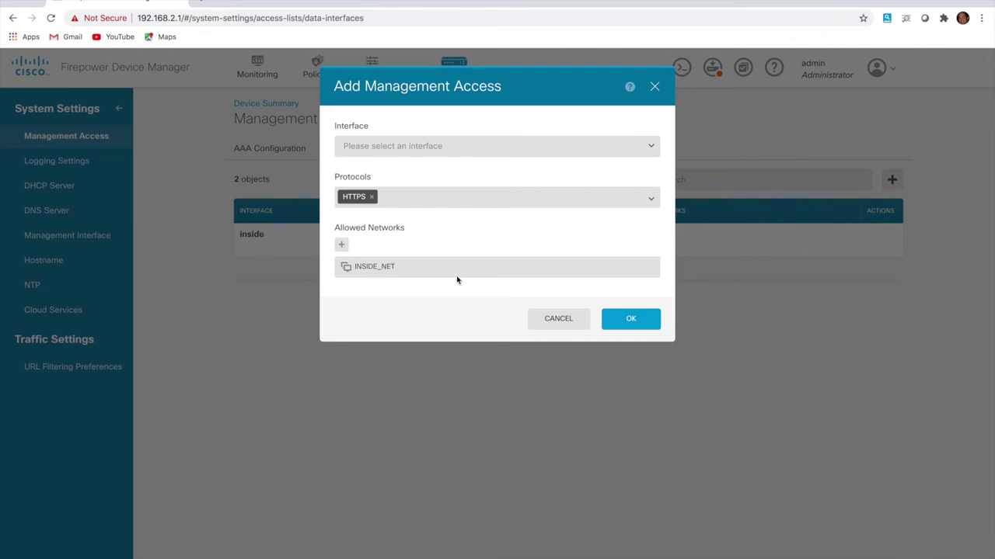
pyautogui.click(544, 321)
pyautogui.click(459, 77)
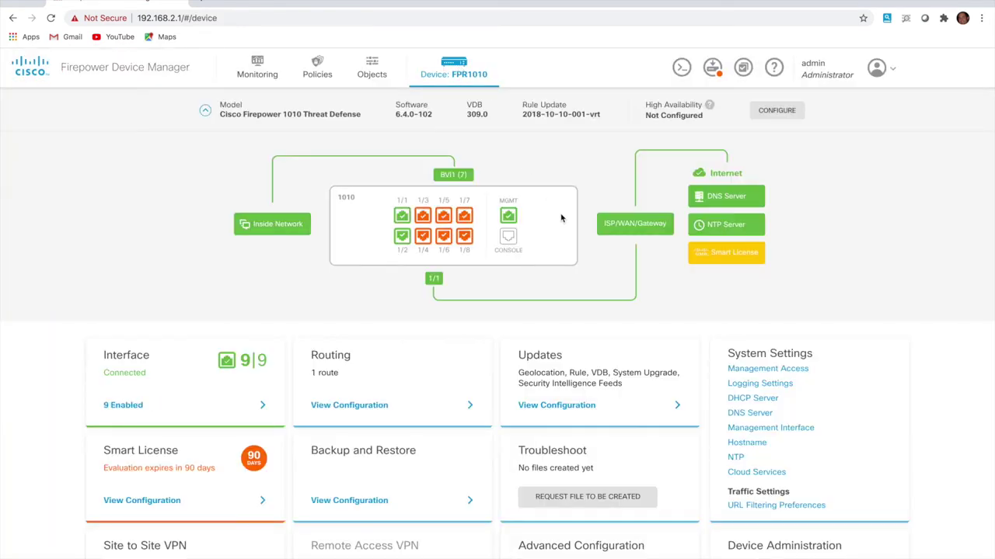
pyautogui.click(765, 383)
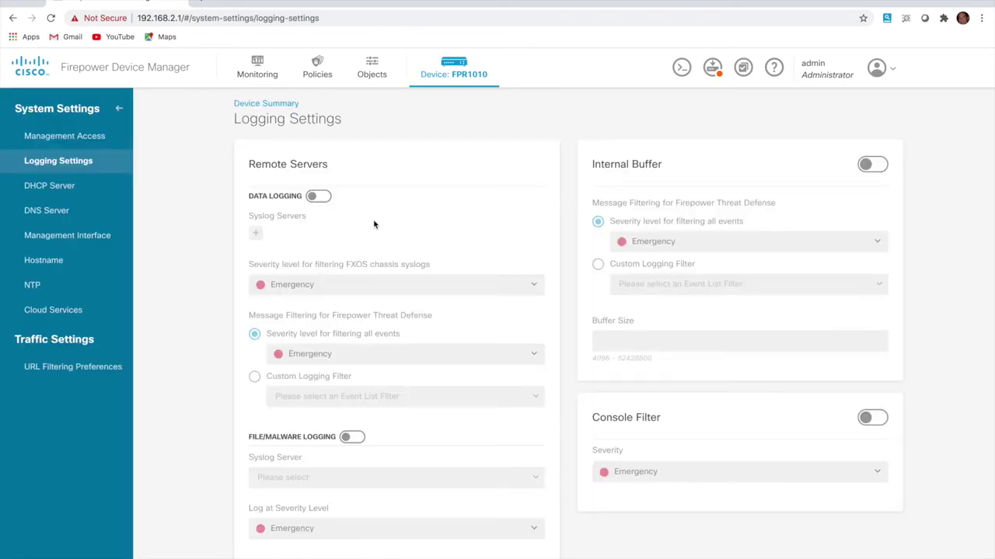
pyautogui.click(455, 69)
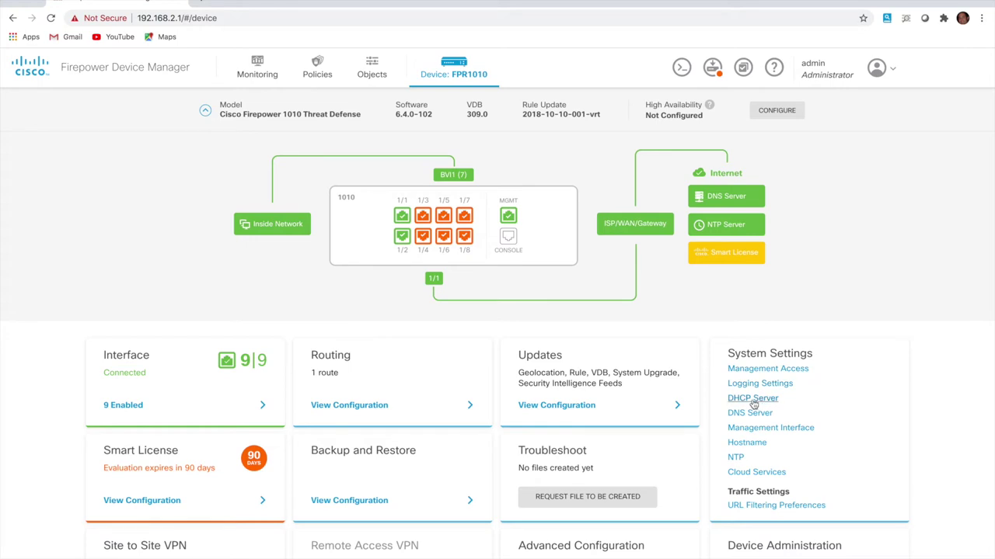
# Set DHCP auto-configuration DNS to OpenDNS 208.67.222.222 and 208.67.220.220 and save
pyautogui.click(754, 400)
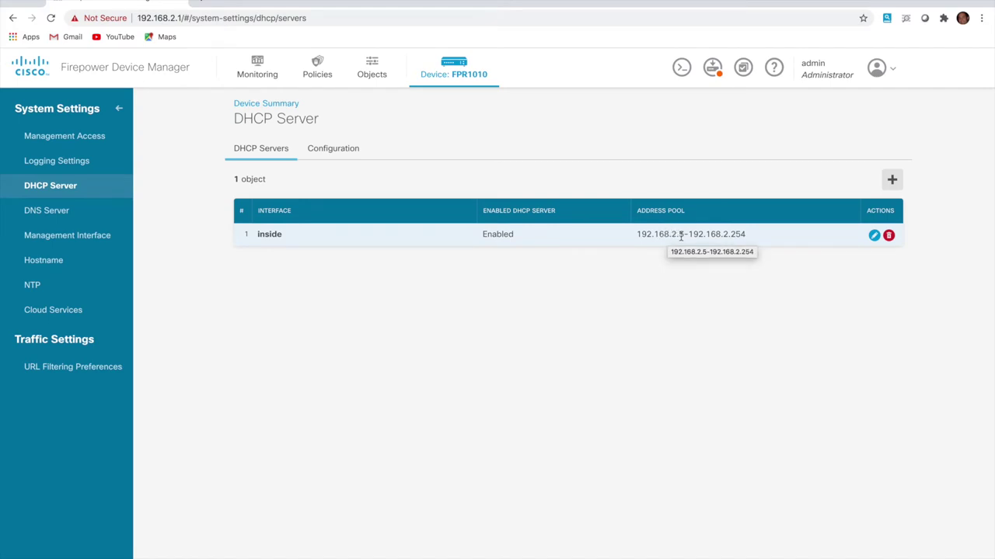
pyautogui.click(347, 151)
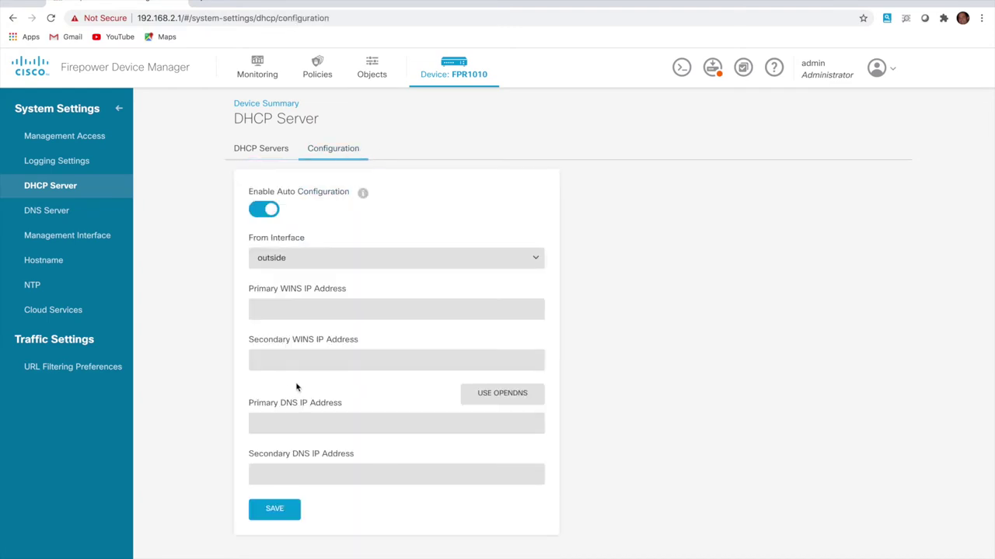
pyautogui.click(485, 397)
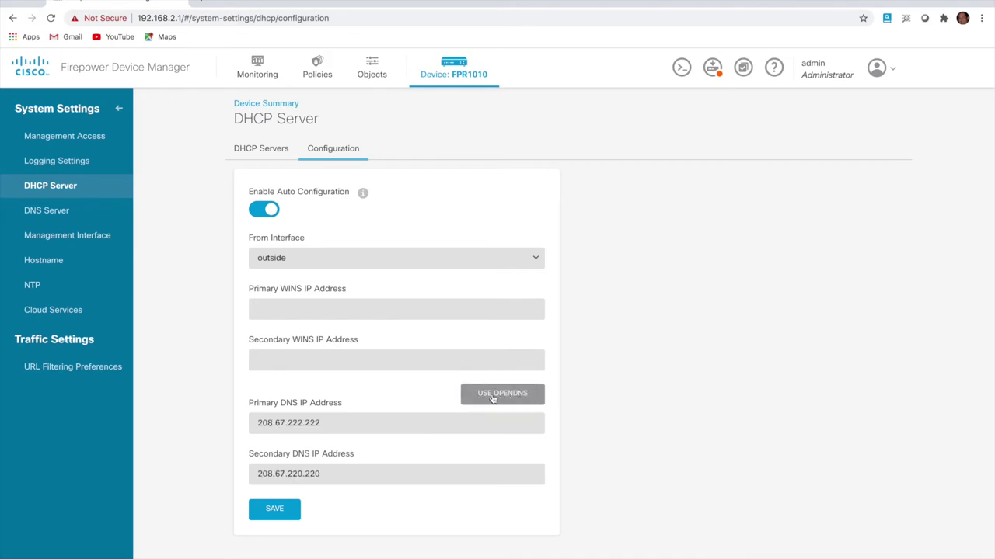
pyautogui.click(288, 514)
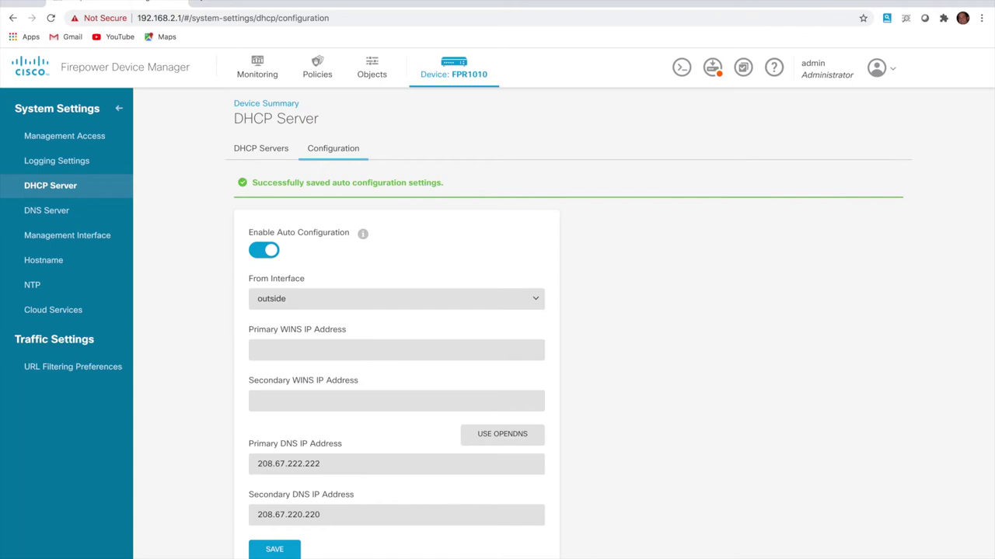
pyautogui.moveTo(994, 108); pyautogui.dragTo(619, 160)
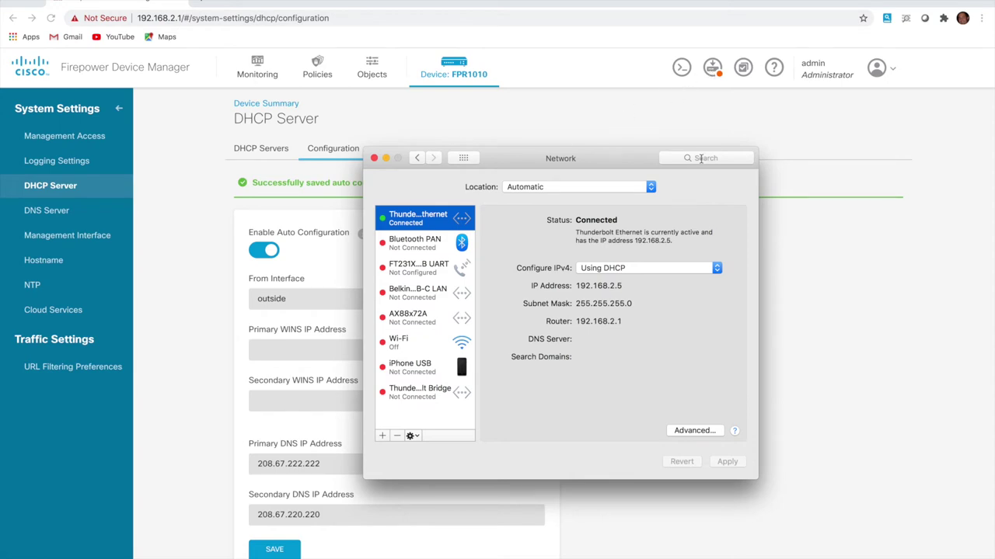
# Hide Network preferences and review the firewall's pending changes
pyautogui.press('super+w')
pyautogui.click(712, 70)
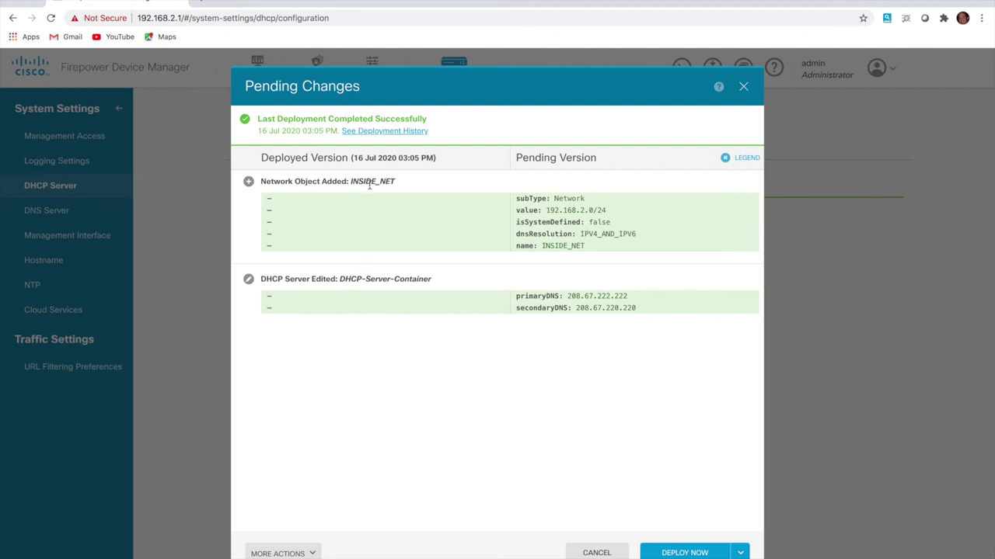
# Deploy the pending INSIDE_NET object and DHCP DNS changes to the device
pyautogui.click(311, 554)
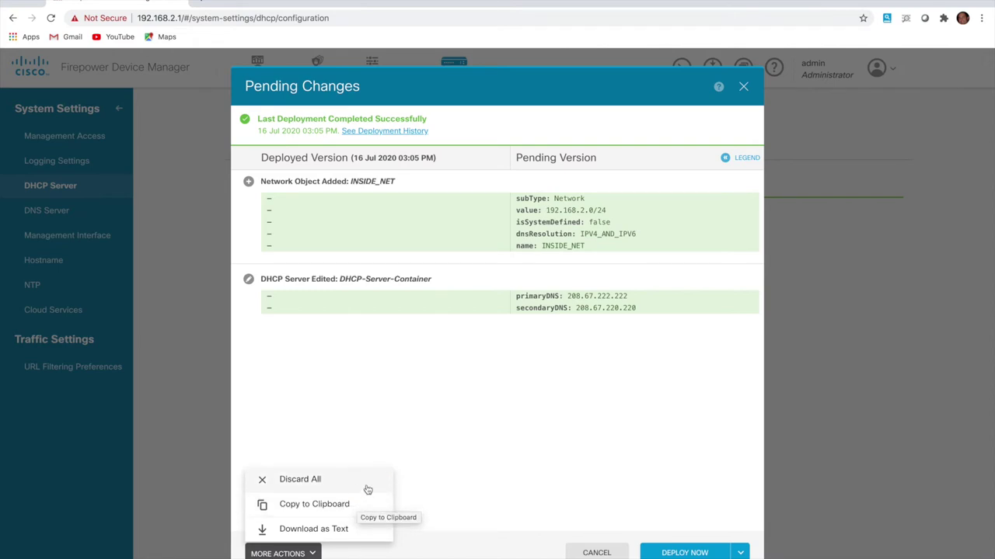
pyautogui.click(433, 485)
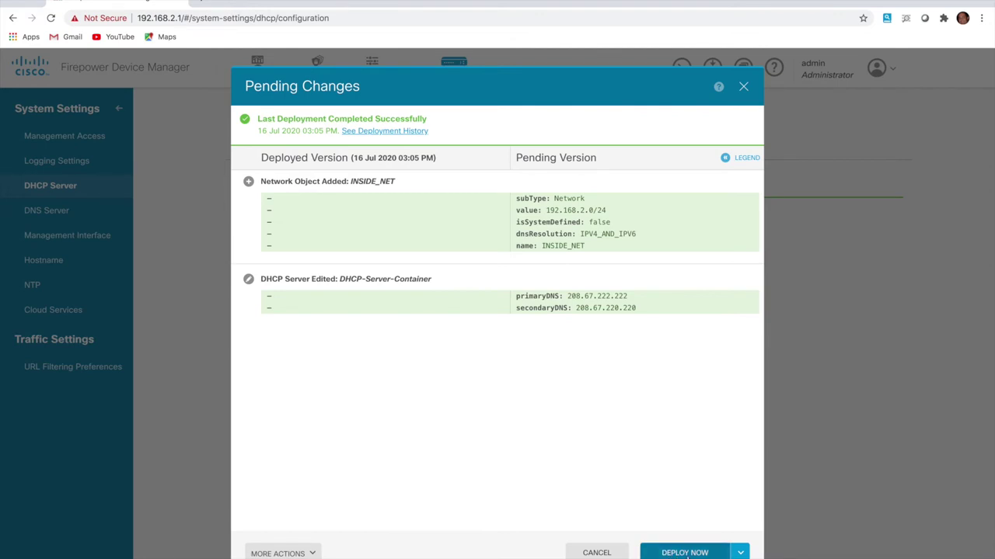
pyautogui.click(686, 554)
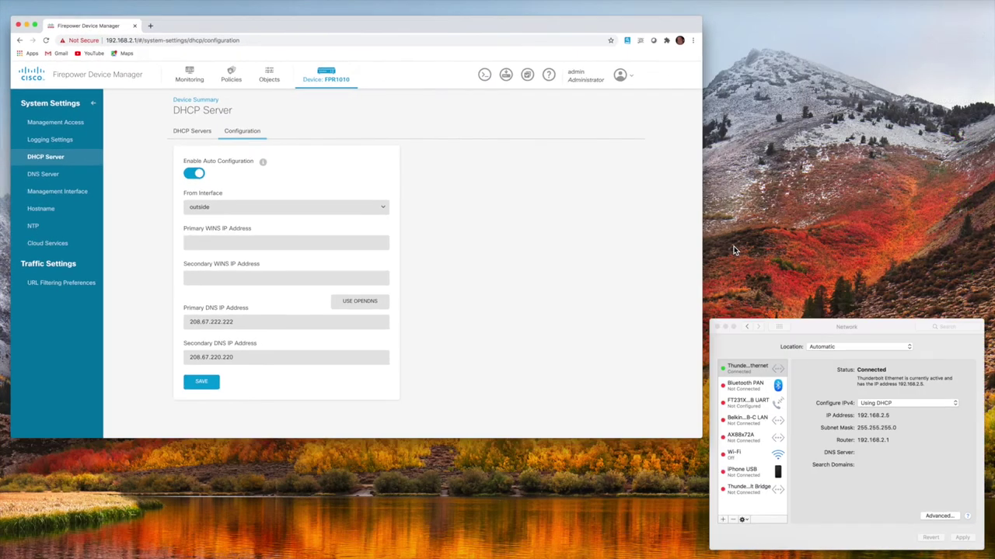
# Check the Smart License evaluation status, then open a new Chrome tab
pyautogui.click(858, 437)
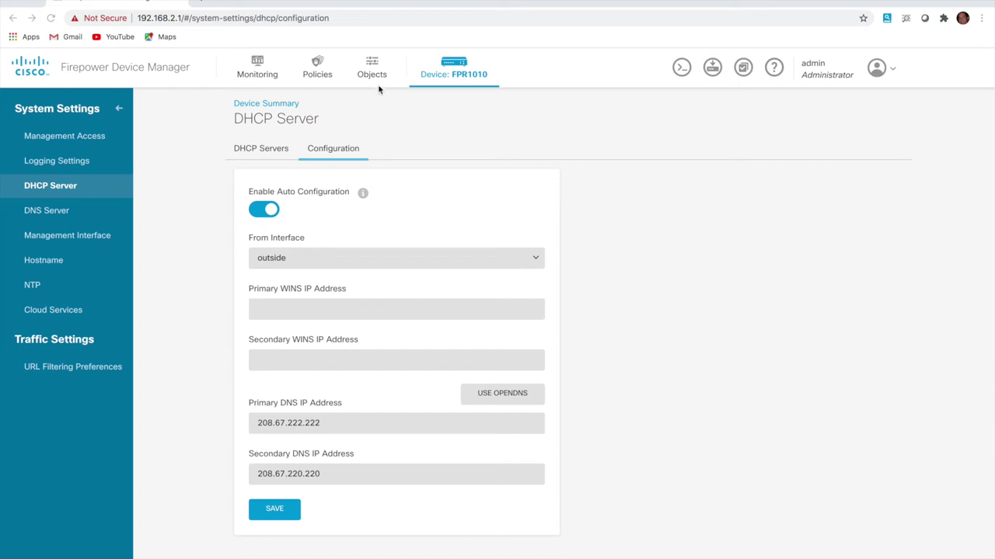
pyautogui.click(464, 70)
pyautogui.click(457, 70)
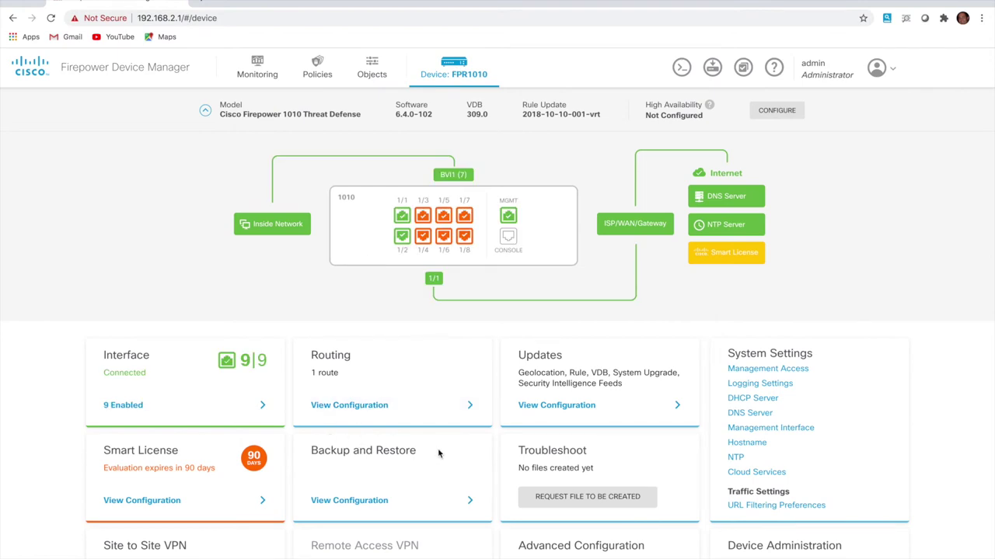
pyautogui.click(143, 501)
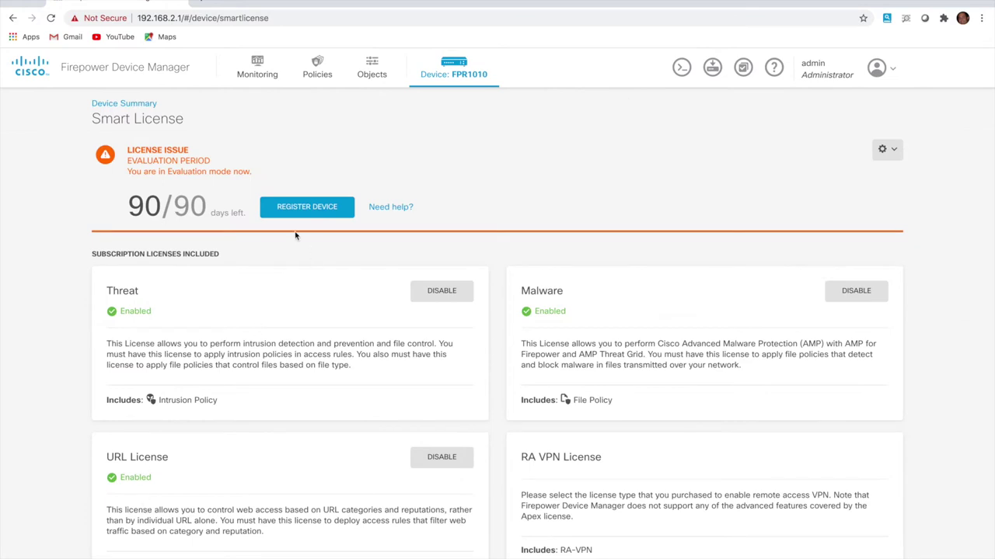
pyautogui.click(201, 5)
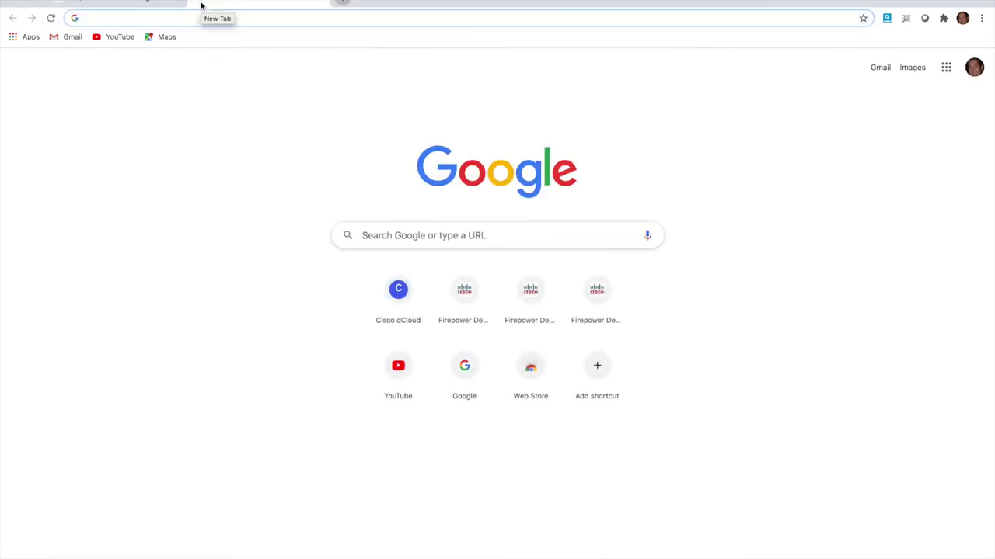
# Load software.cisco.com and go to the Cisco login page
pyautogui.write('softw')
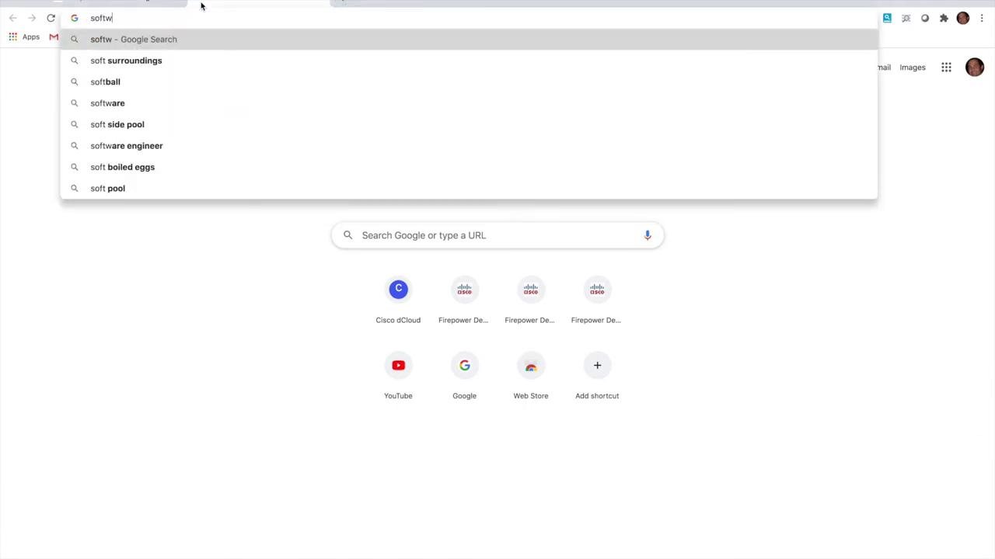
pyautogui.write('are.cisco.com')
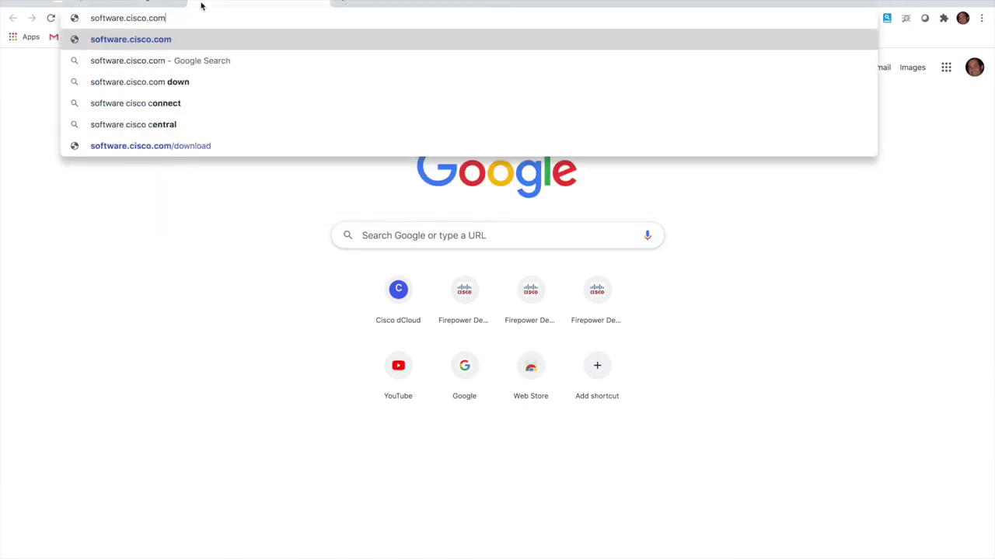
pyautogui.press('Return')
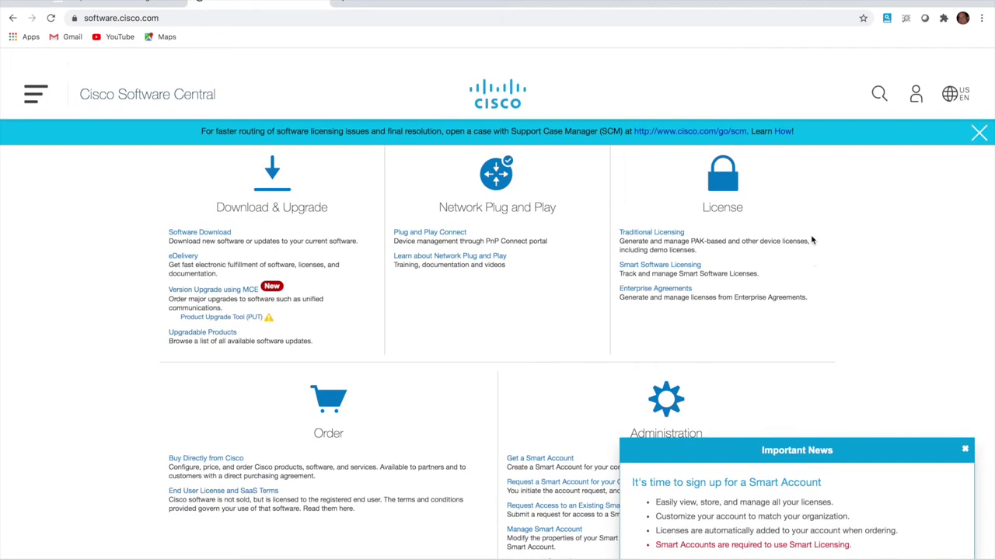
pyautogui.click(914, 73)
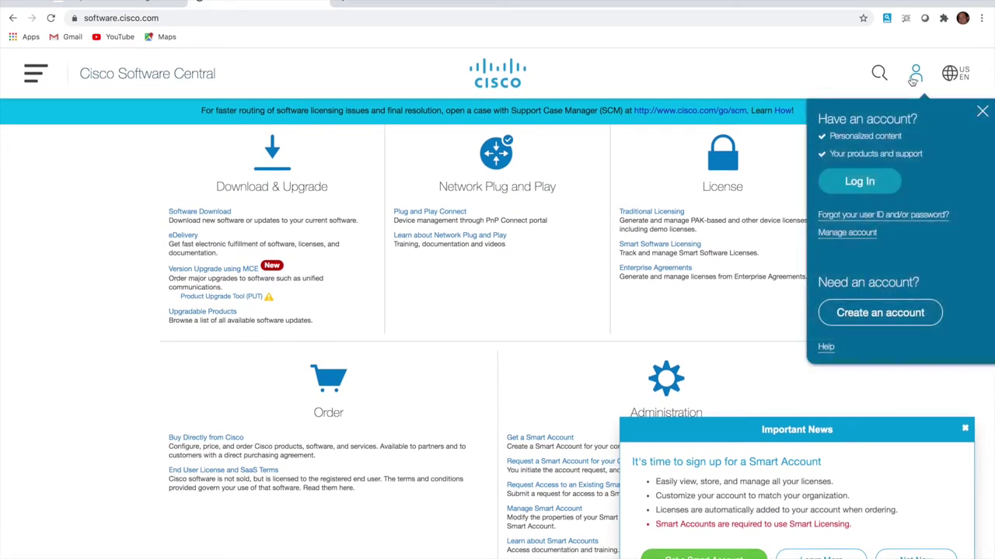
pyautogui.click(877, 183)
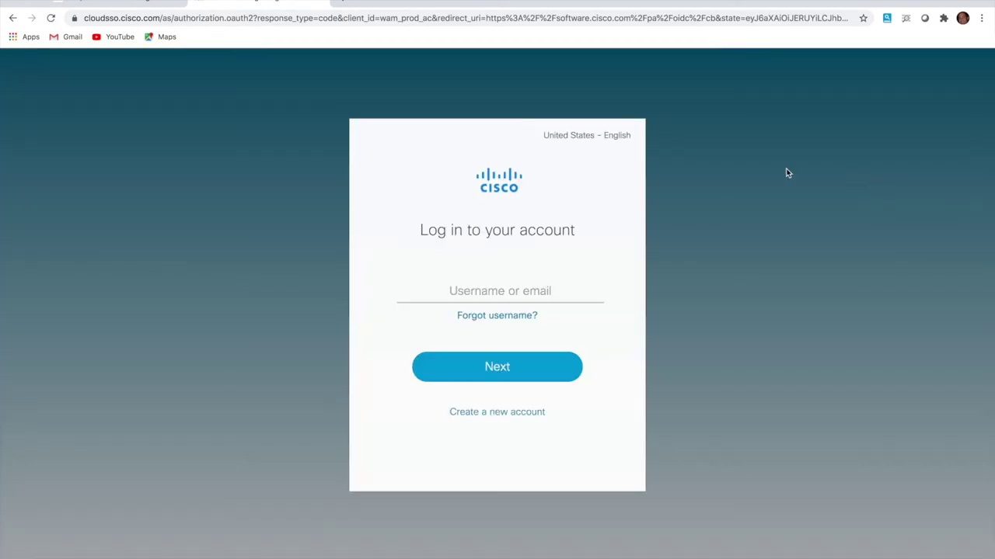
# Sign in with the account username and password, sending a Duo push to the iOS phone
pyautogui.click(539, 297)
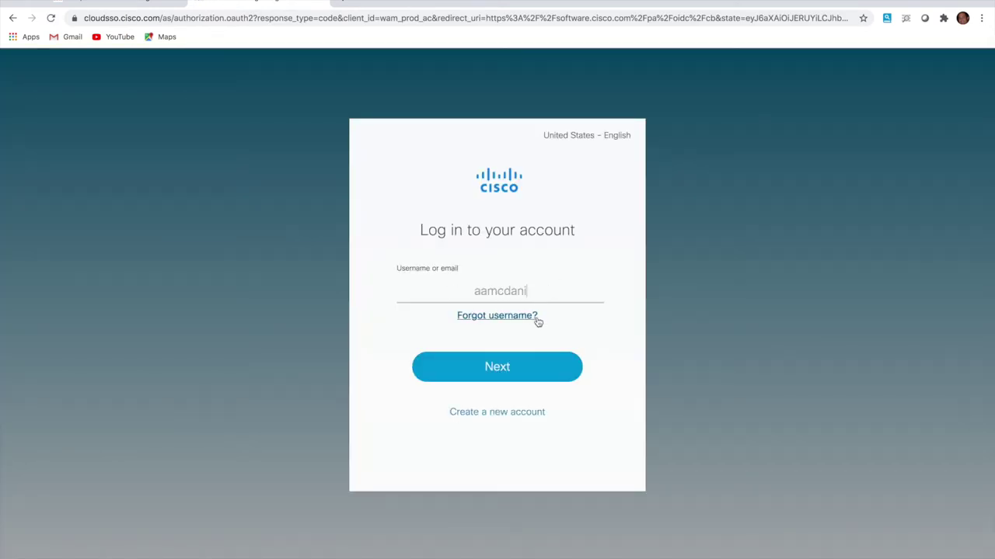
pyautogui.click(533, 368)
pyautogui.click(514, 352)
pyautogui.write('••••••••••')
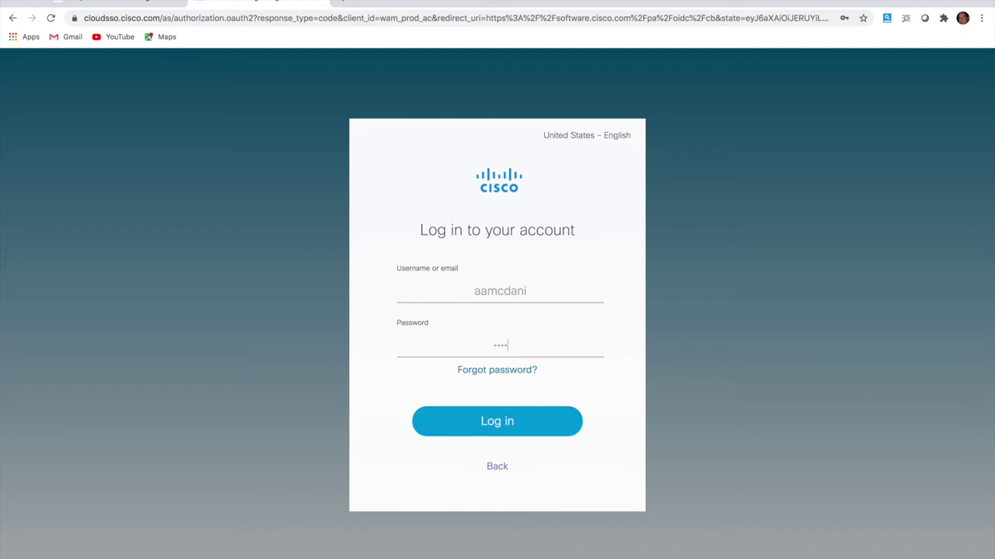
pyautogui.press('Return')
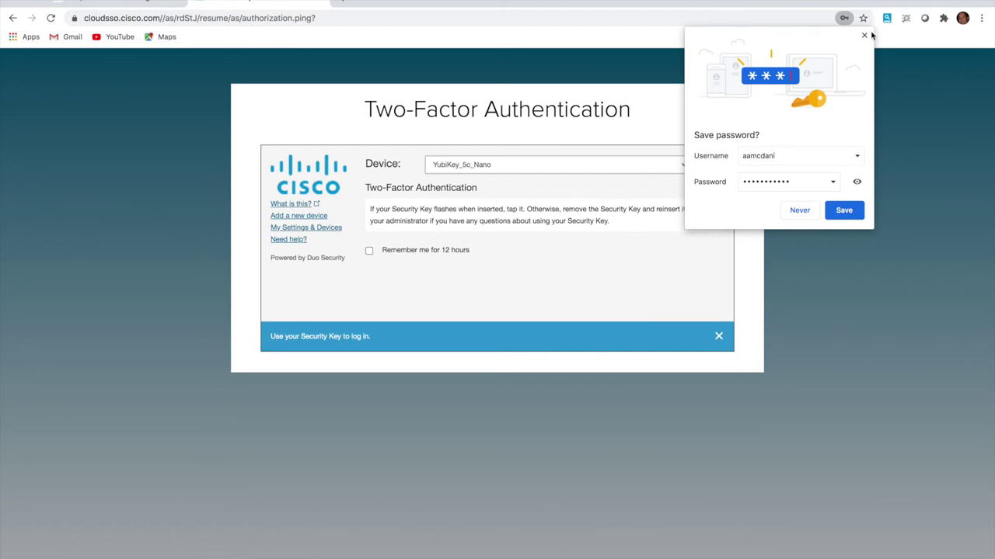
pyautogui.click(863, 36)
pyautogui.click(656, 164)
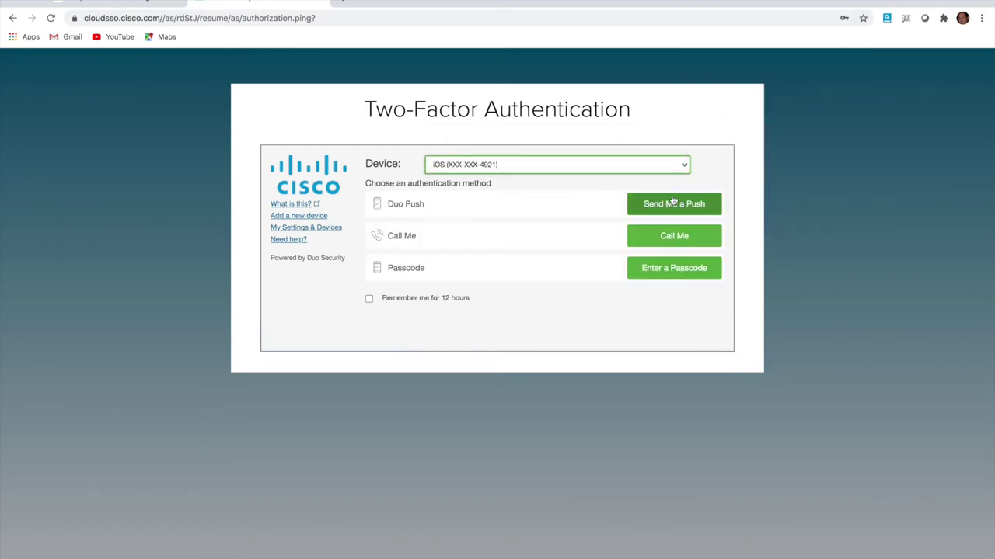
pyautogui.click(671, 205)
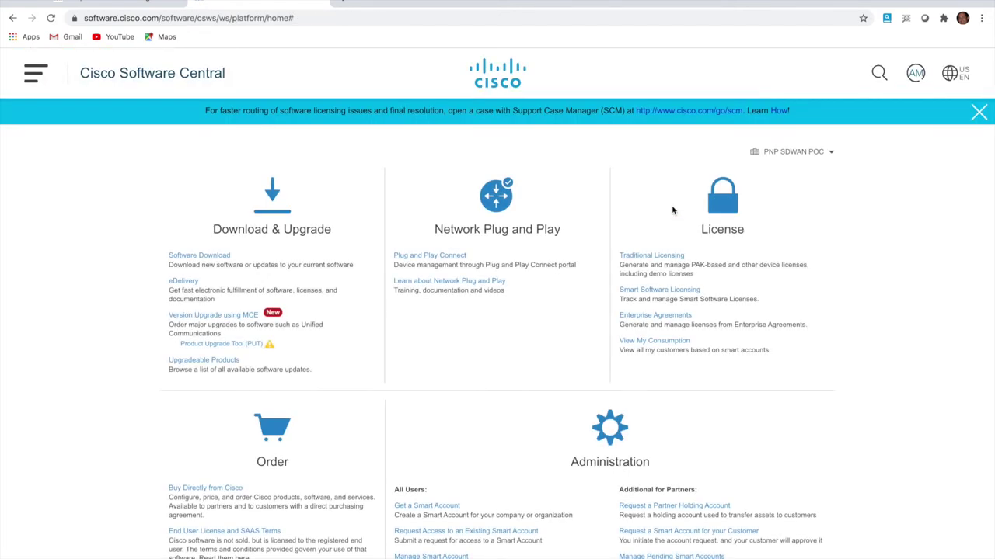
# Switch to the other smart account and open its Smart Software Licensing inventory
pyautogui.click(811, 159)
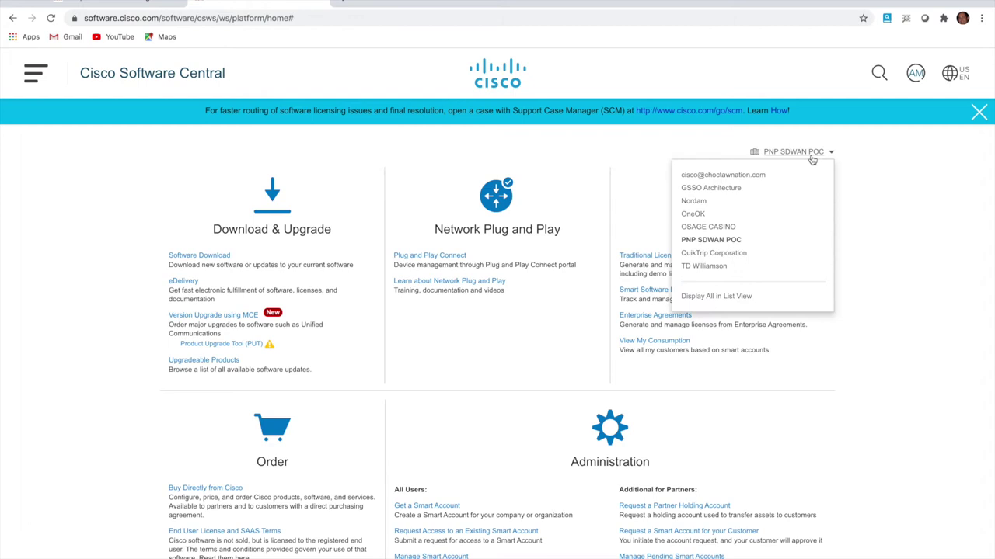
pyautogui.click(738, 189)
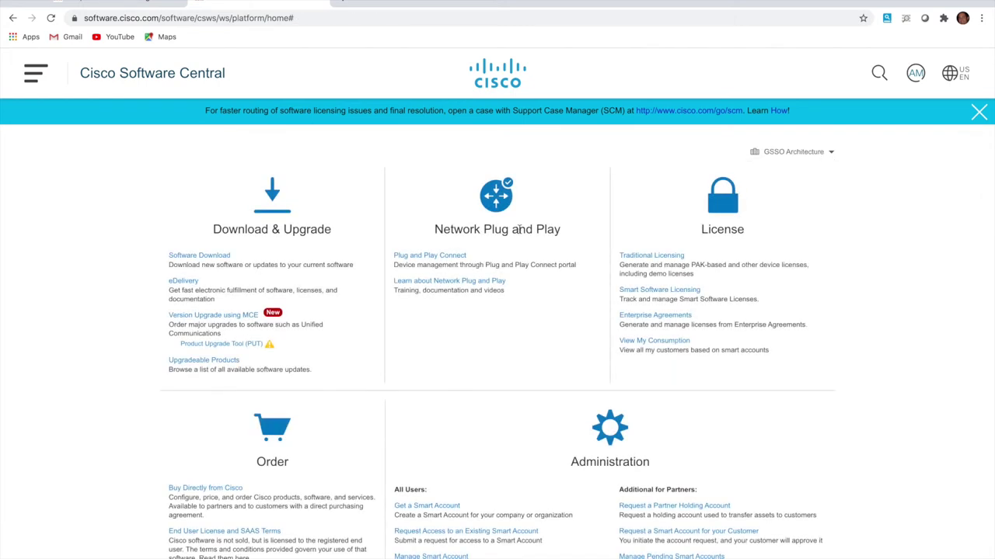
pyautogui.click(688, 292)
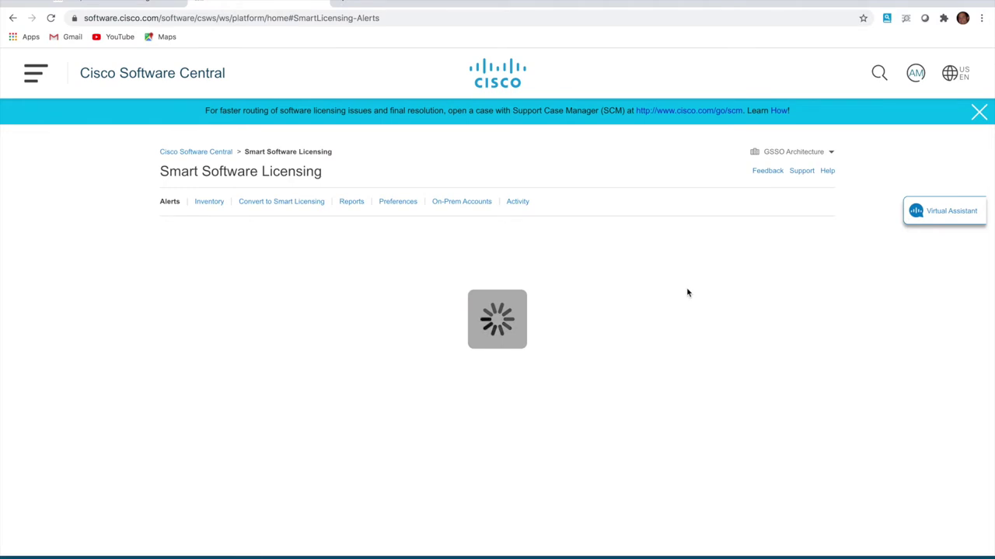
pyautogui.click(208, 204)
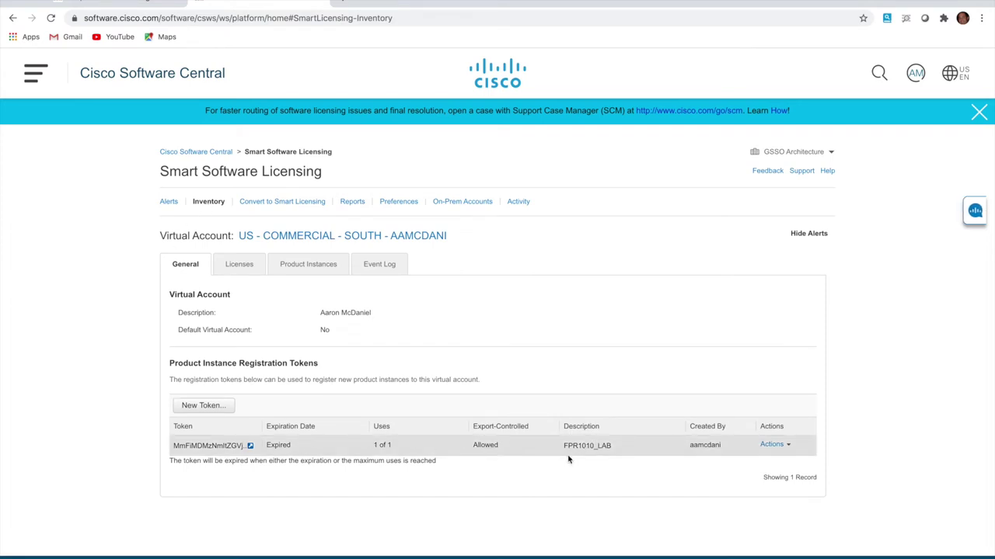
# Cancel the new-token dialog and copy the existing FPR1010_LAB token string
pyautogui.click(203, 406)
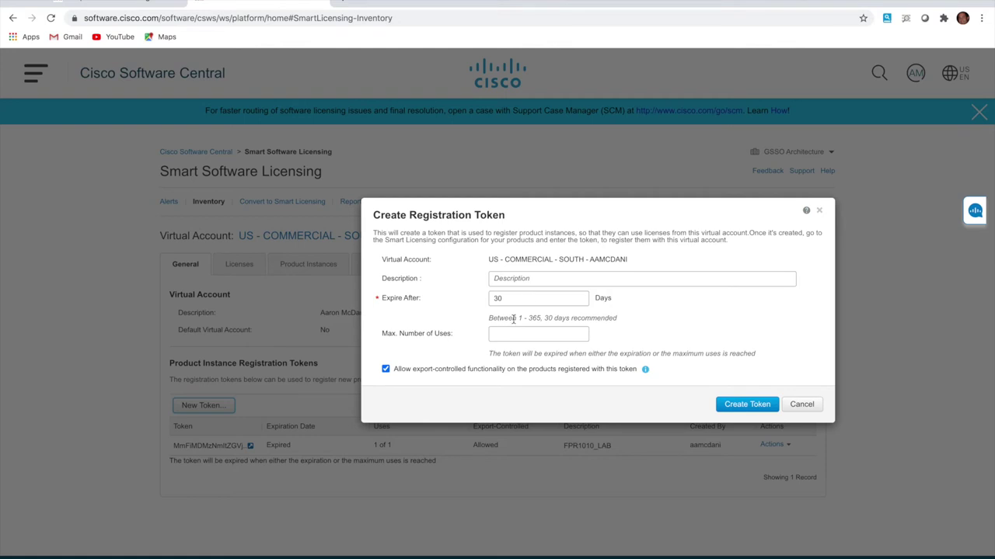
pyautogui.click(802, 404)
pyautogui.click(250, 447)
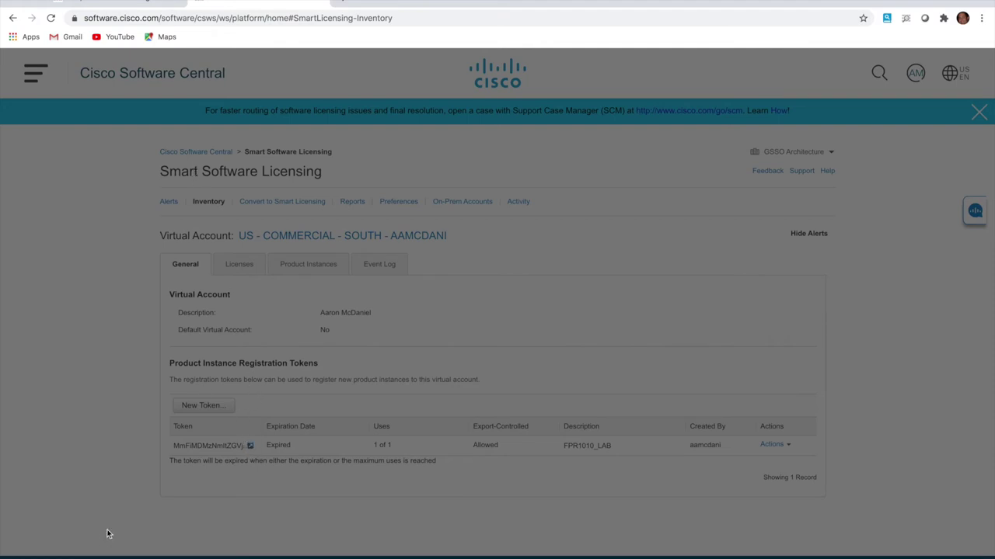
pyautogui.click(50, 18)
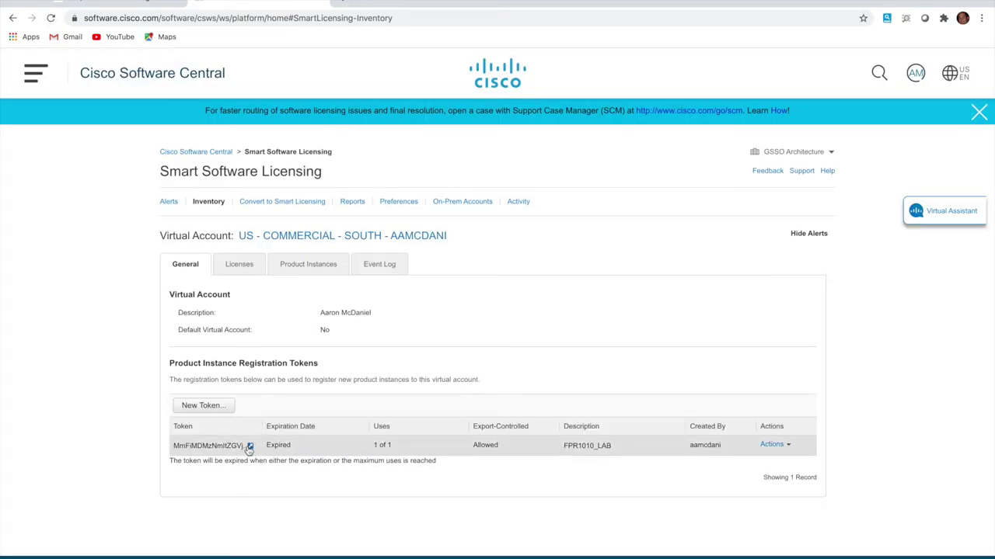
pyautogui.click(249, 447)
pyautogui.rightClick(226, 401)
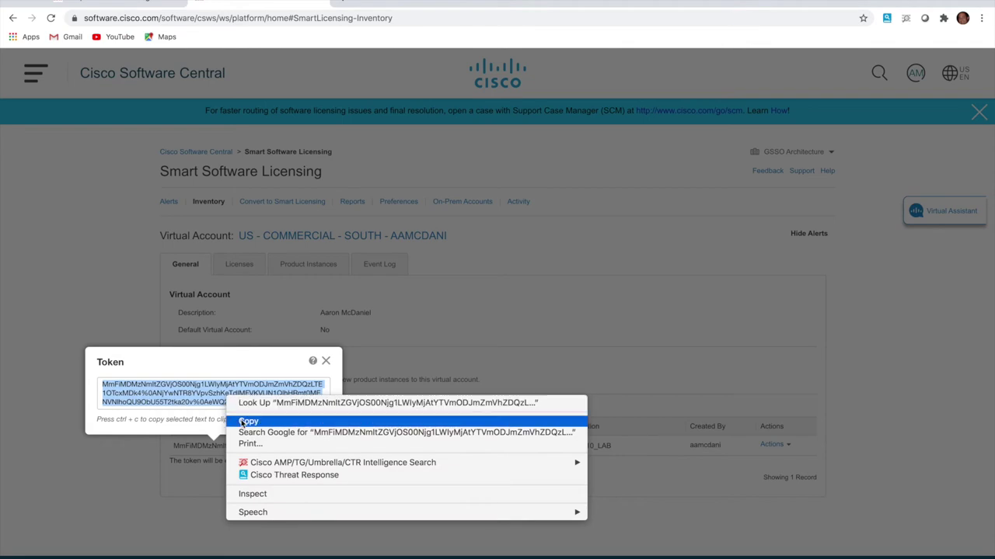
pyautogui.click(244, 422)
# Paste the copied FPR1010_LAB token into Register Device on the FDM Smart License page and submit
pyautogui.click(125, 6)
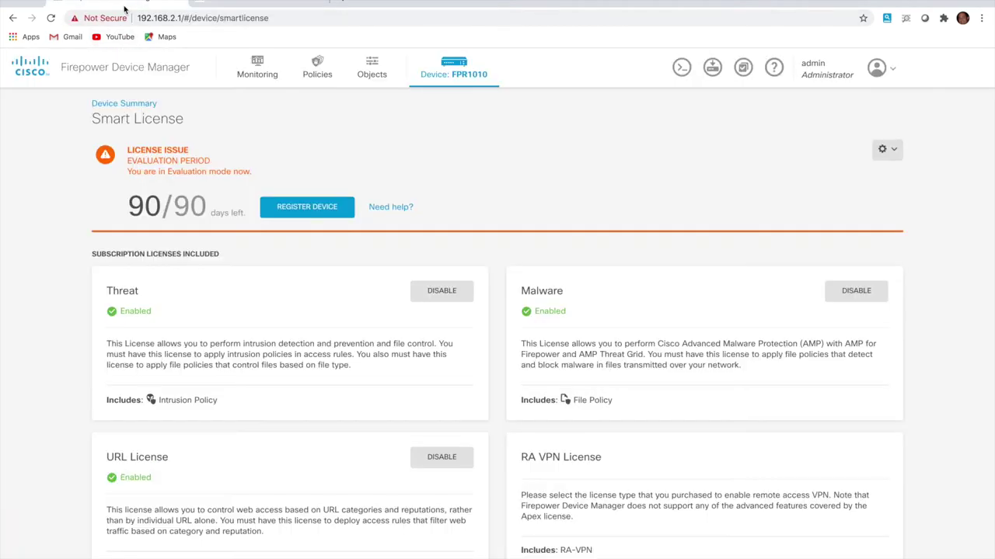
pyautogui.click(309, 213)
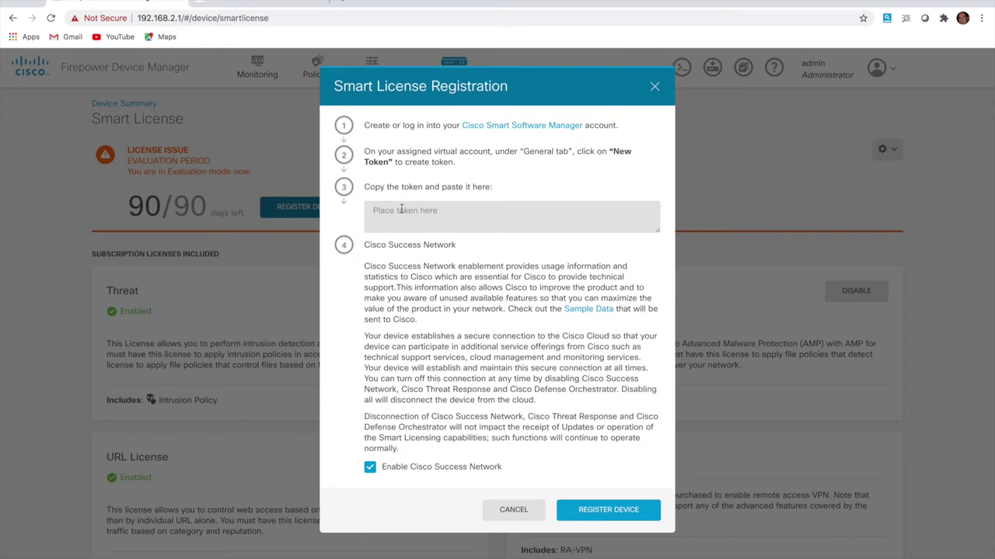
pyautogui.rightClick(401, 210)
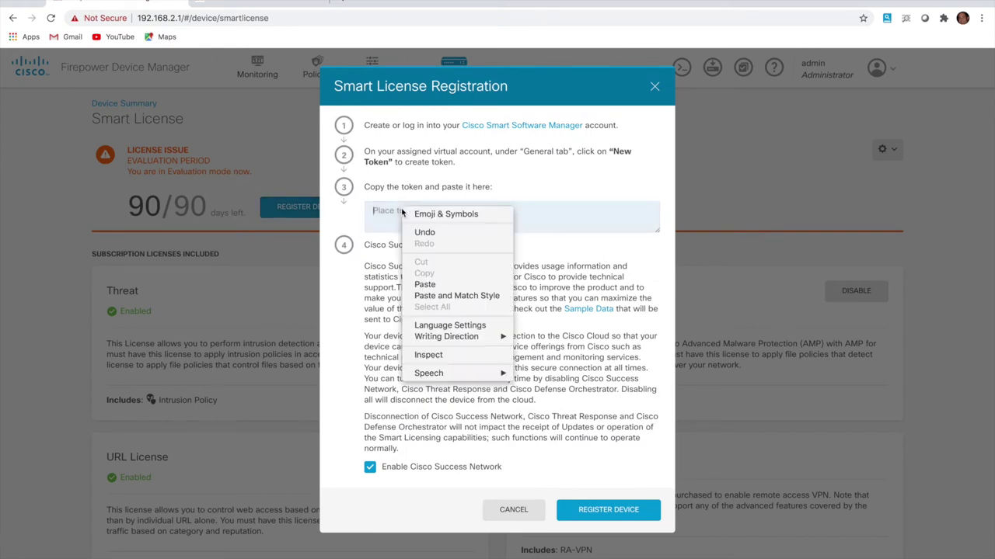
pyautogui.click(425, 285)
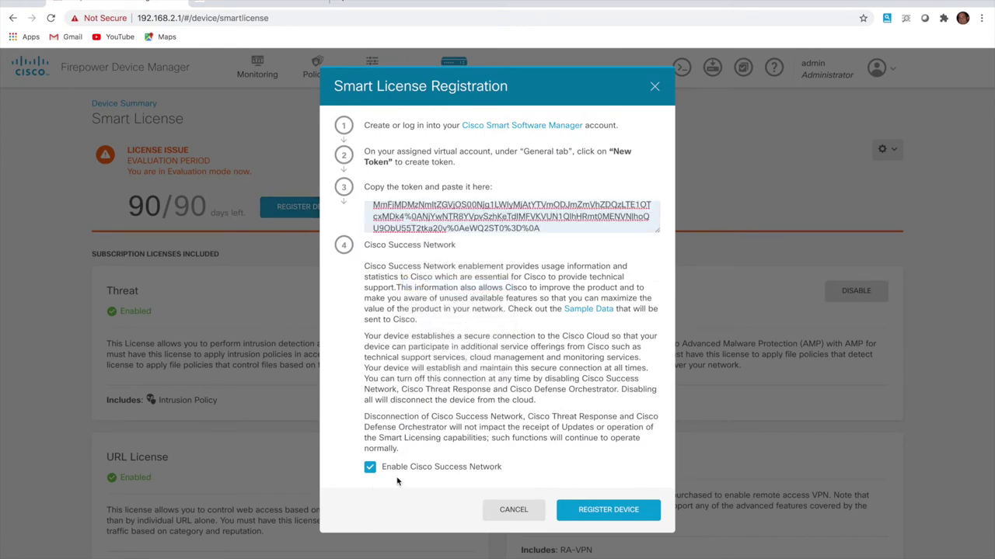
pyautogui.click(594, 514)
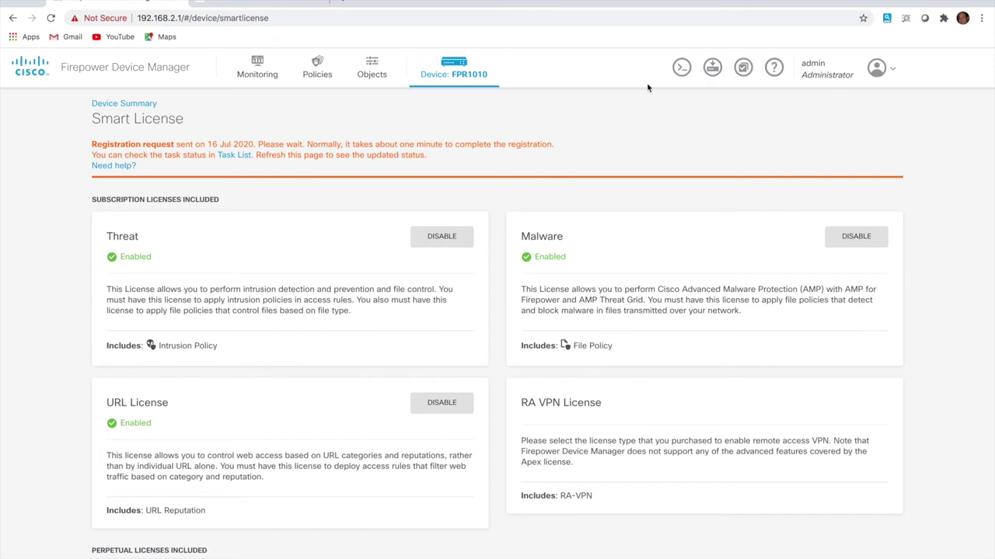
# Recheck Smart License from the FPR1010 device summary, then return to the software.cisco.com tab
pyautogui.click(457, 73)
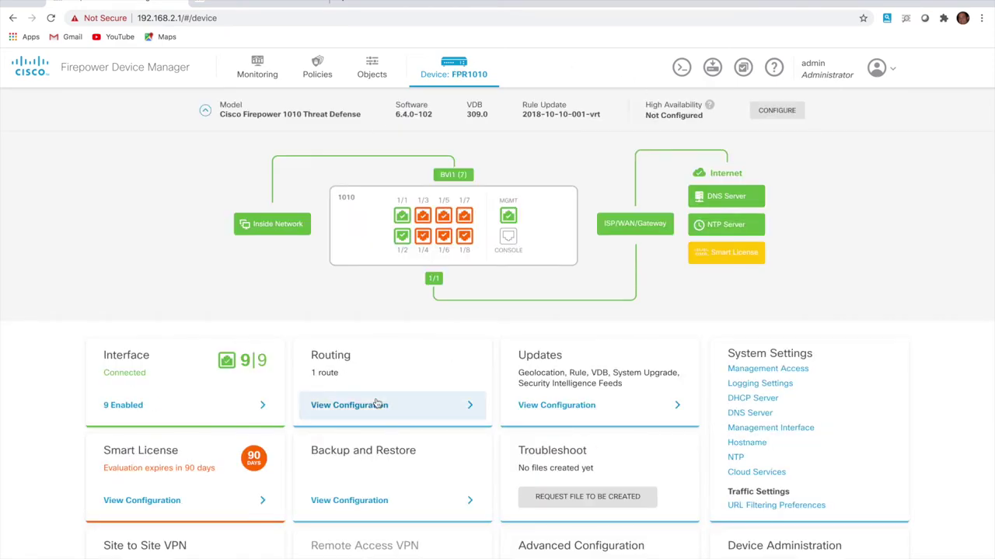
pyautogui.click(157, 503)
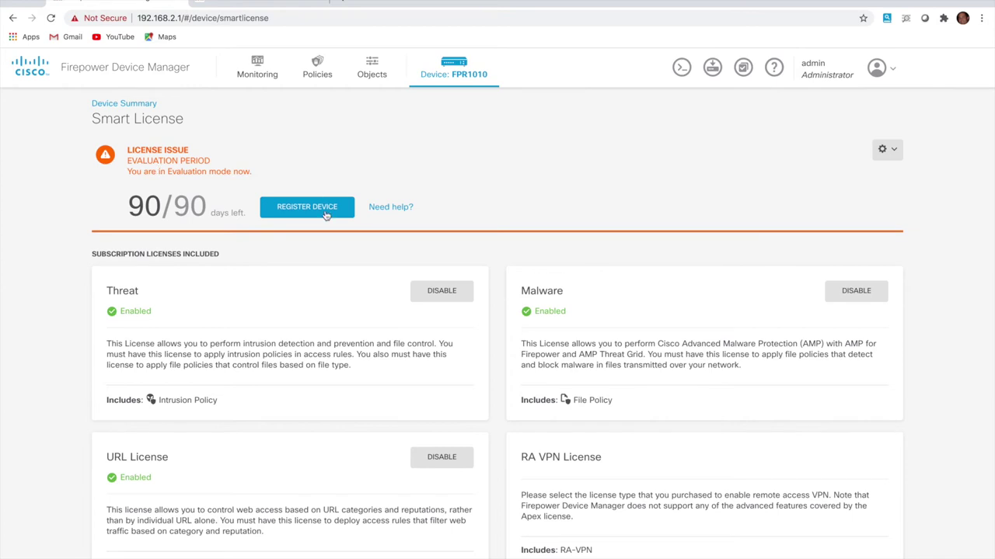
pyautogui.click(256, 2)
# Review the Licenses tab's Base, Malware, Threat and URL licenses, ending on FDM's Smart License tab
pyautogui.click(326, 362)
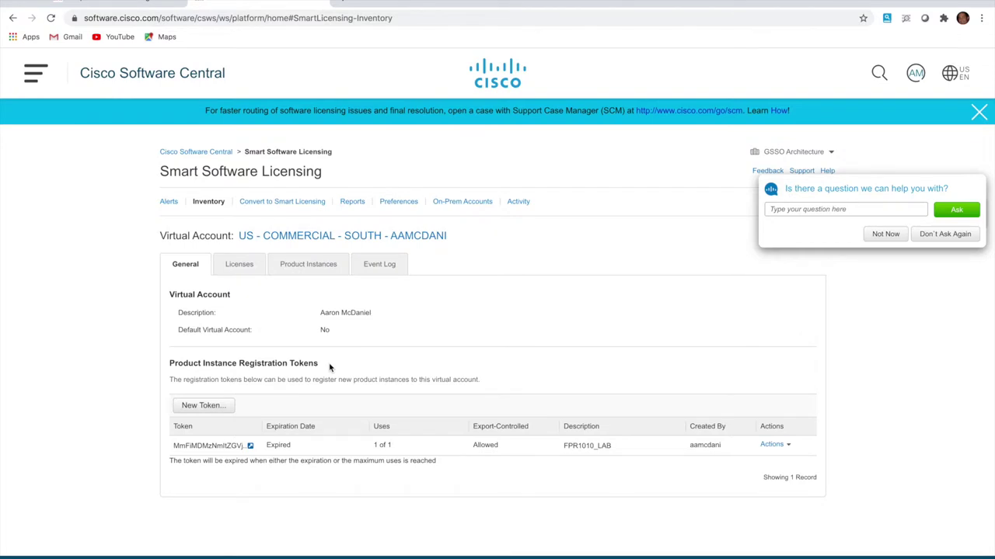
pyautogui.click(238, 267)
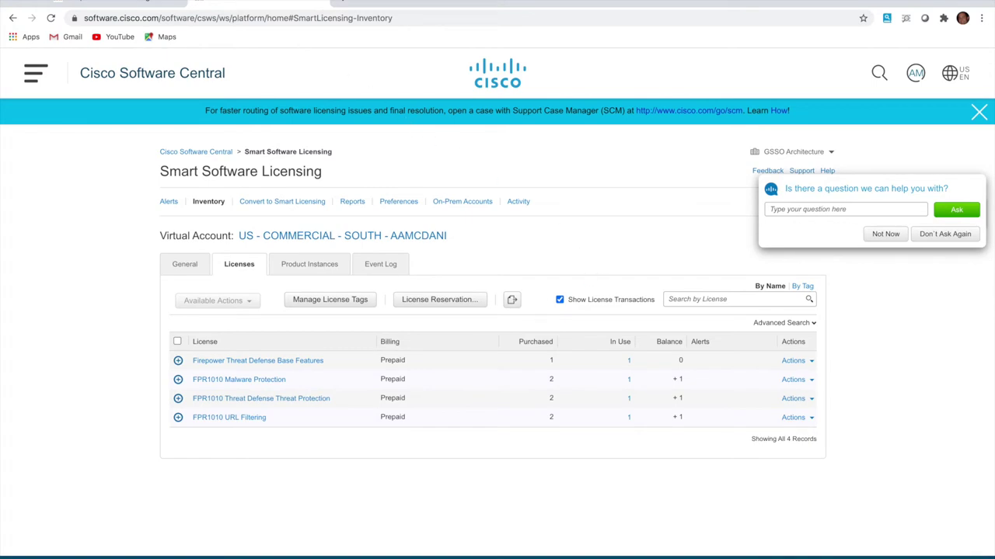
pyautogui.click(118, 2)
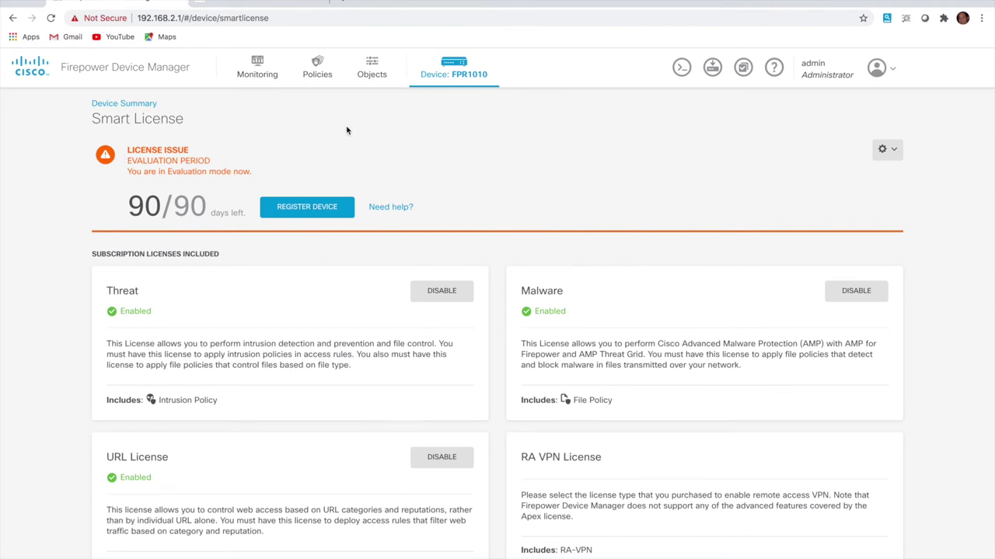
pyautogui.click(231, 3)
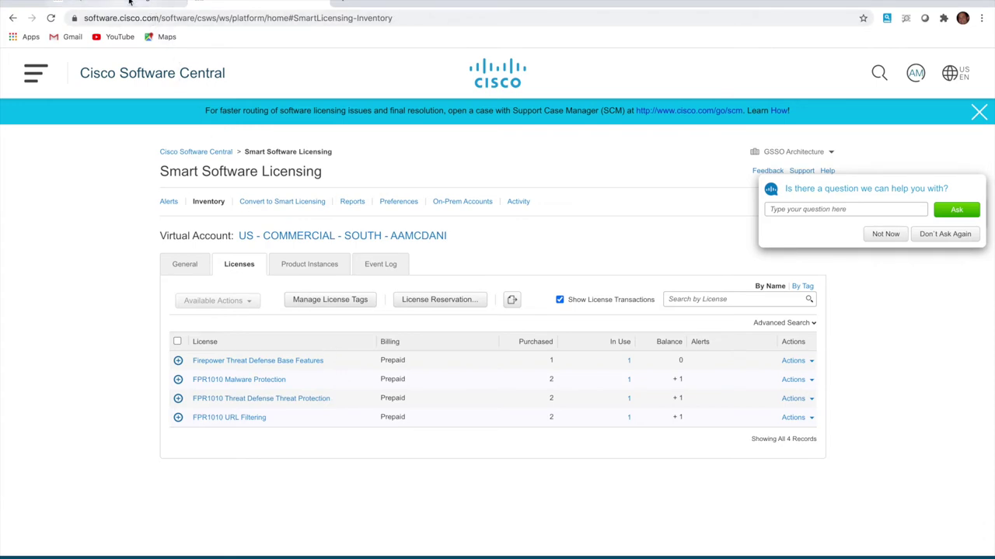
pyautogui.click(130, 3)
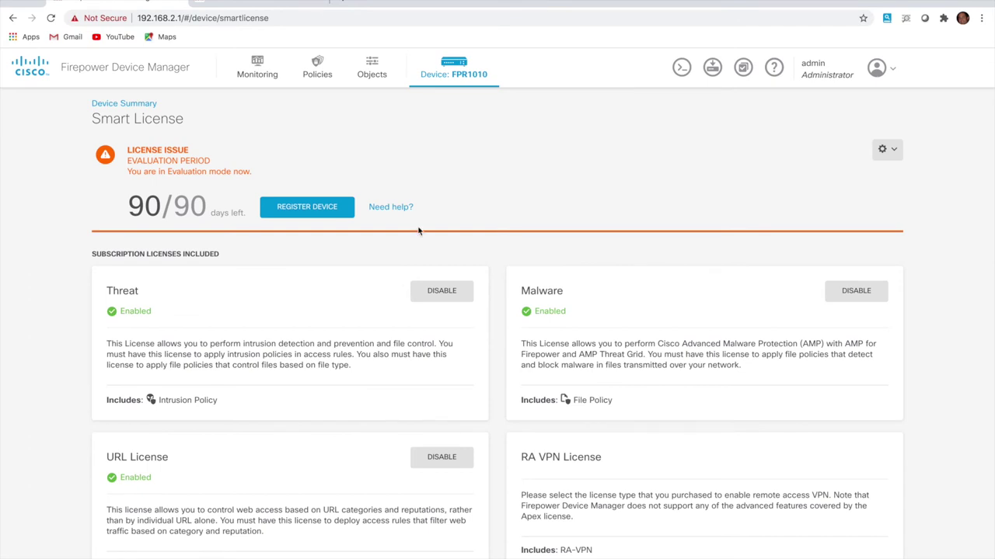
# Browse the Network, Ports and Security Zones object lists, ending at the empty Geolocations list
pyautogui.click(458, 69)
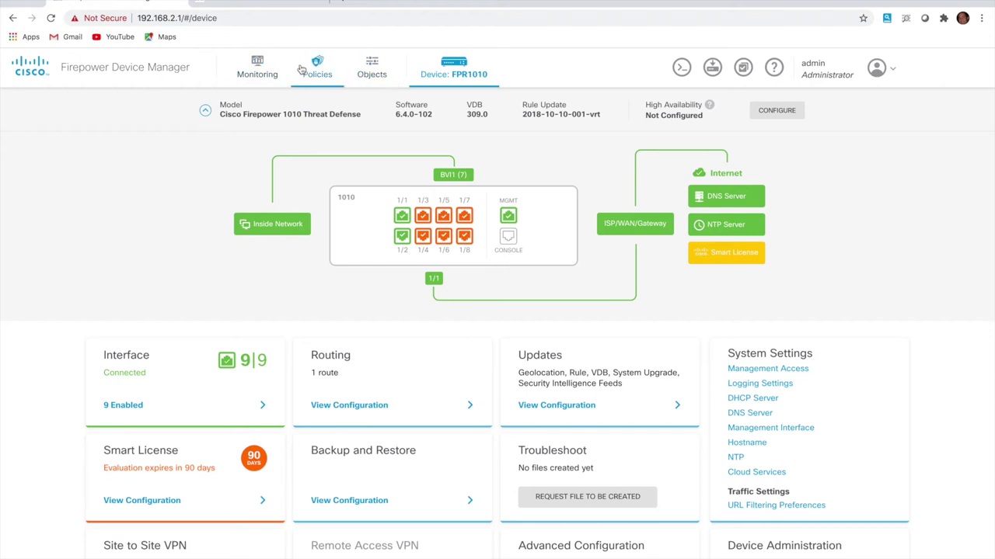
pyautogui.click(378, 74)
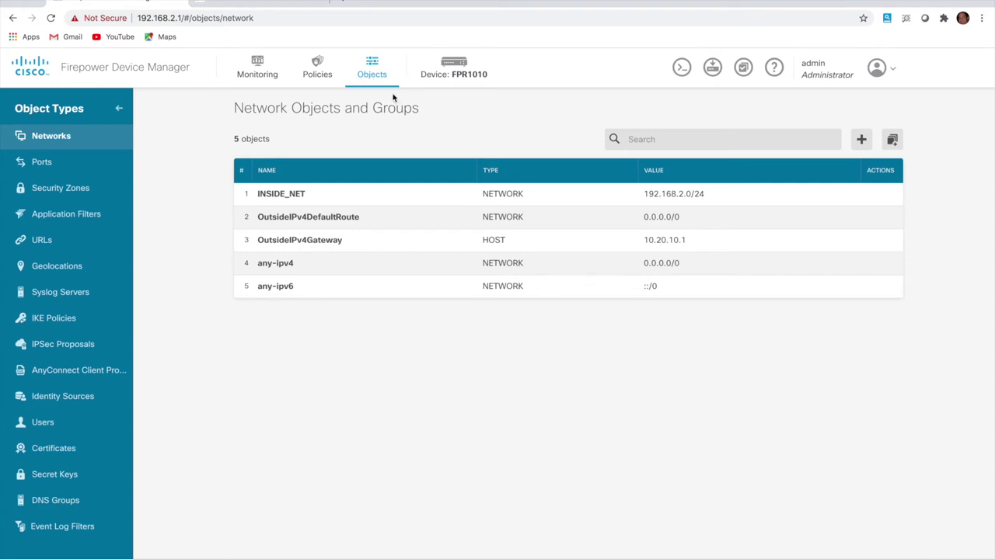
pyautogui.moveTo(307, 204)
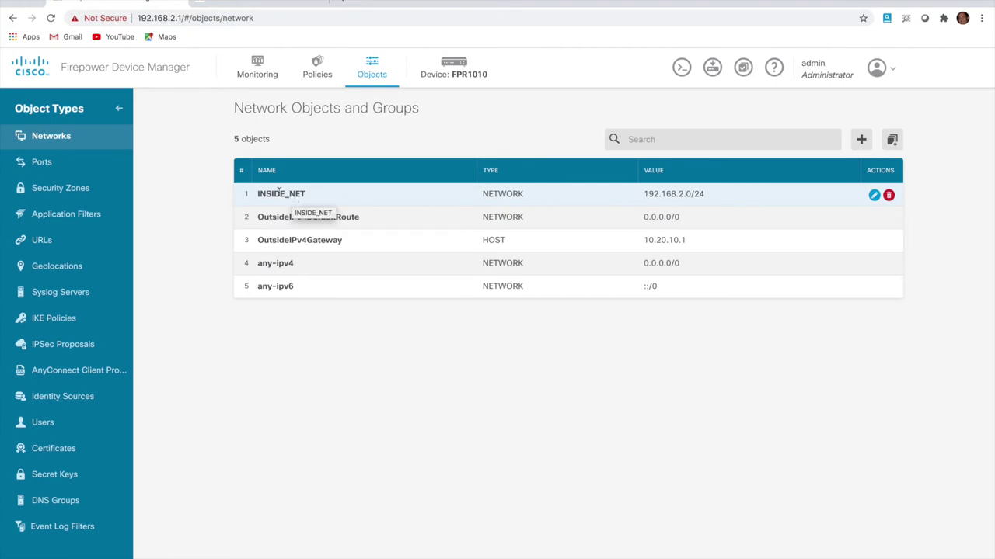
pyautogui.click(67, 168)
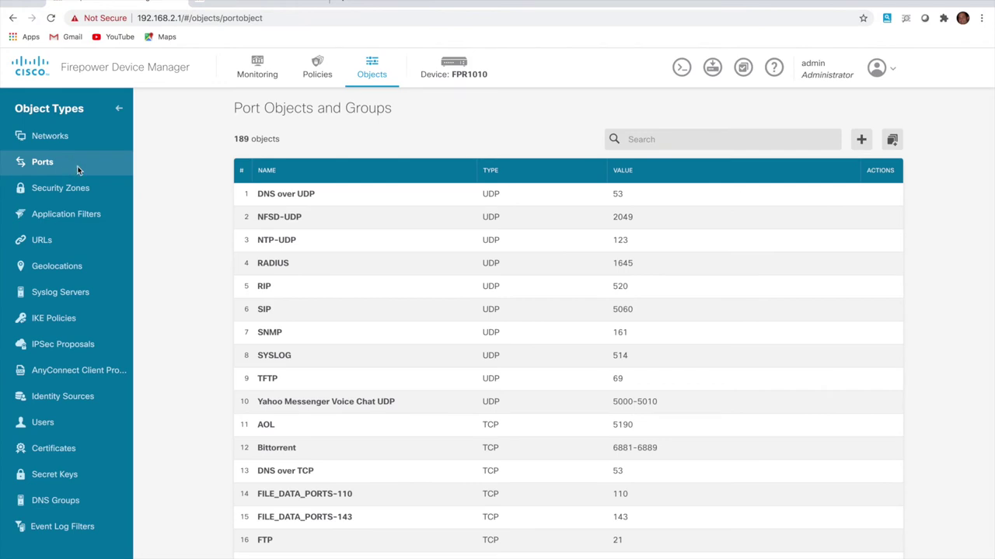
pyautogui.click(83, 191)
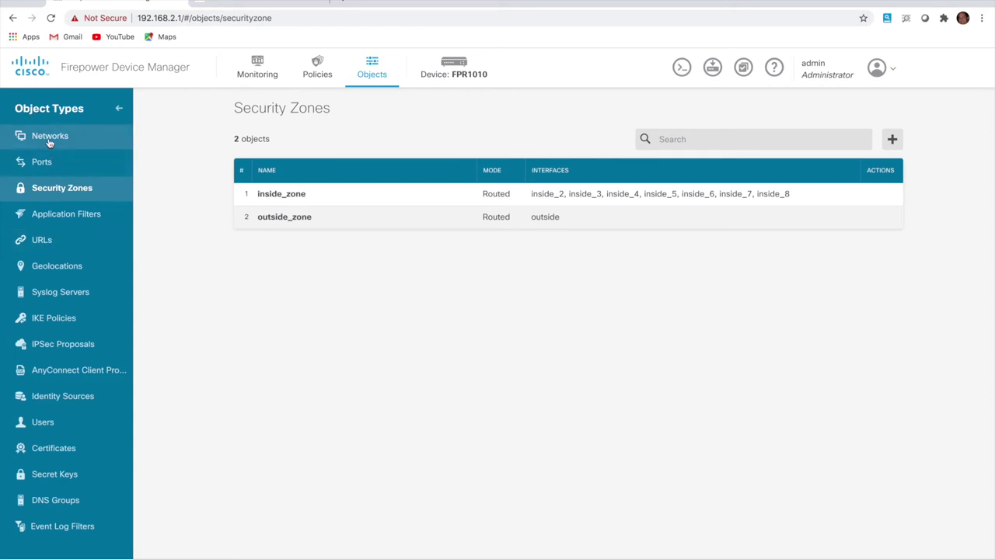
pyautogui.click(61, 274)
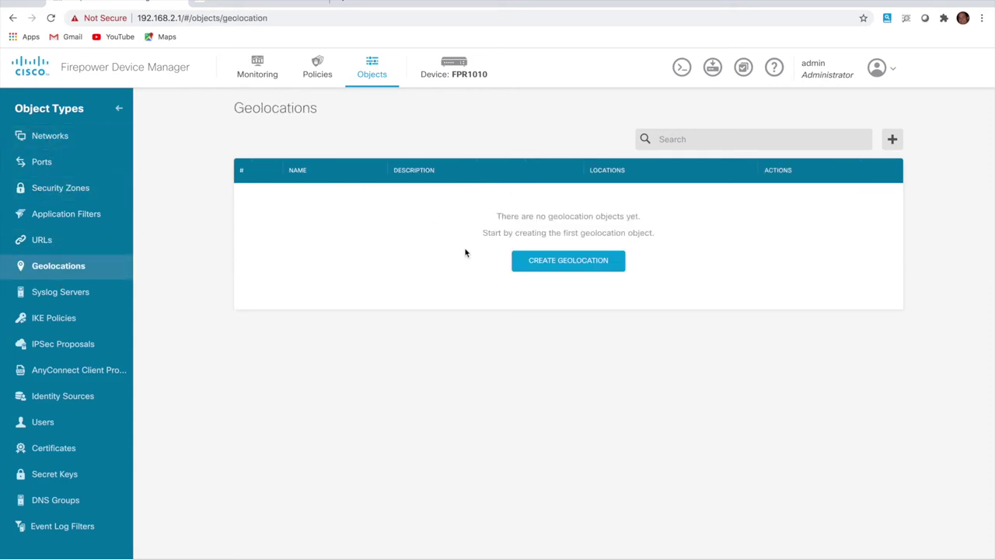
# Start a new geolocation object named GEO_BLOCK and add the continent Asia
pyautogui.click(554, 264)
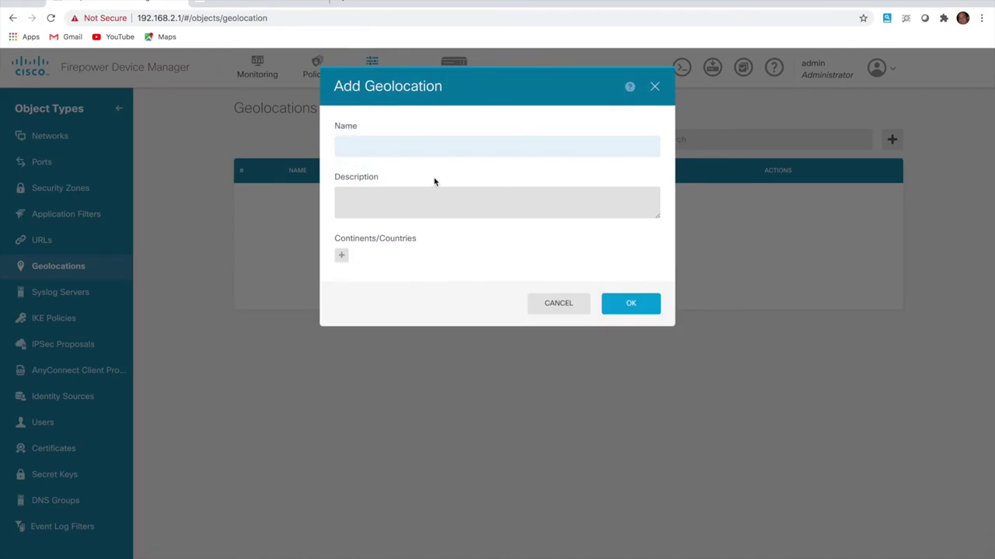
pyautogui.write('H')
pyautogui.write('EO')
pyautogui.write('_BLOCK')
pyautogui.click(341, 255)
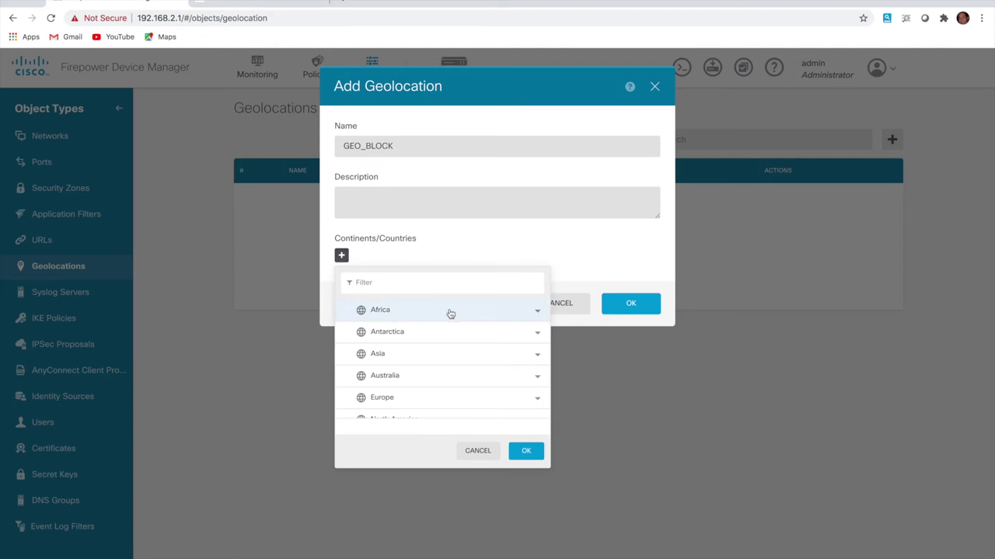
pyautogui.scroll(-1, 410, 378)
pyautogui.scroll(1, 410, 379)
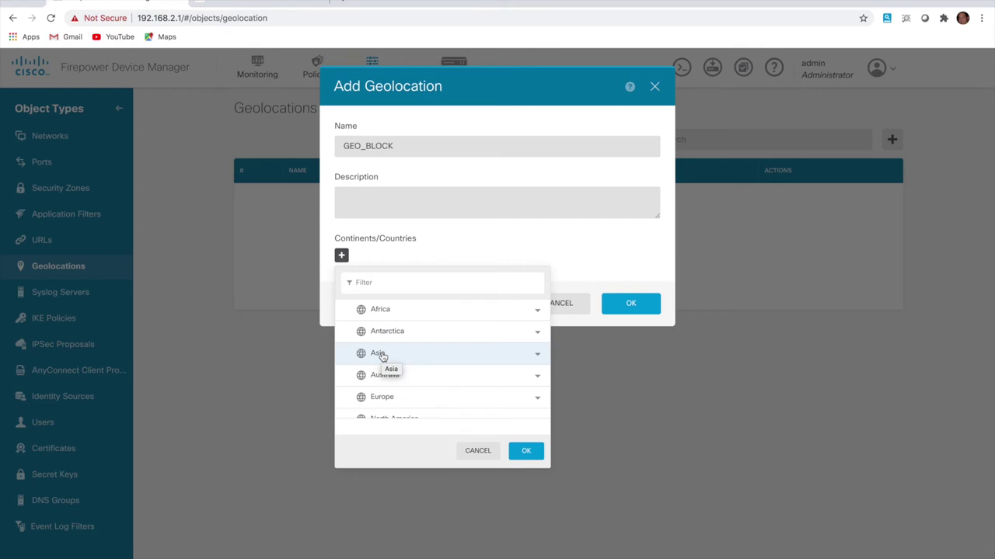
pyautogui.click(382, 357)
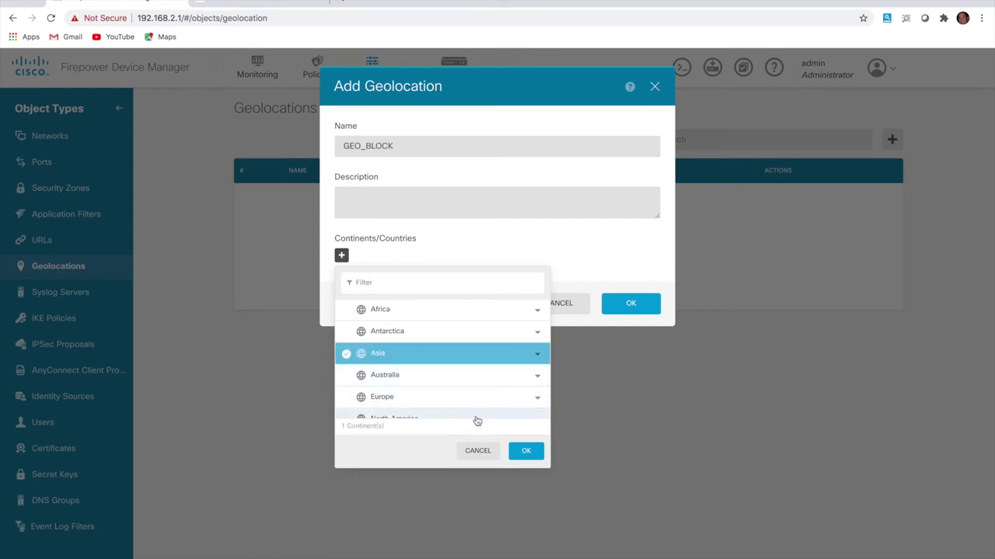
pyautogui.click(525, 451)
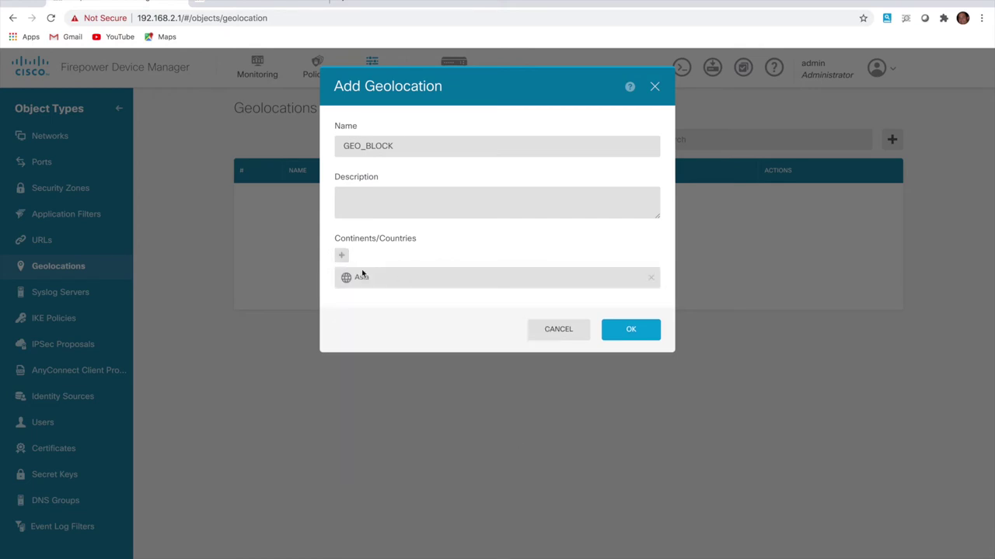
# Search for and add Brazil, then save the GEO_BLOCK object
pyautogui.click(343, 257)
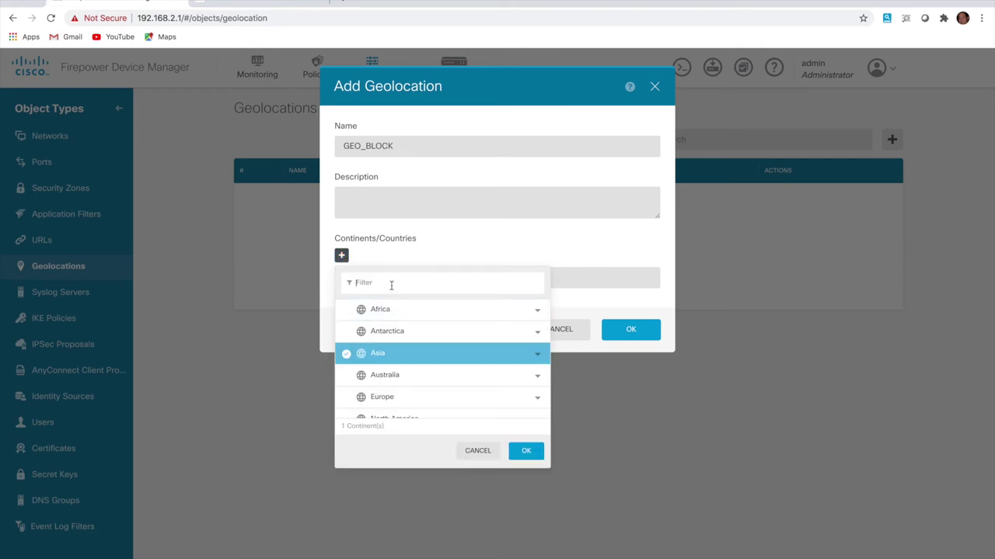
pyautogui.click(390, 284)
pyautogui.write('Br')
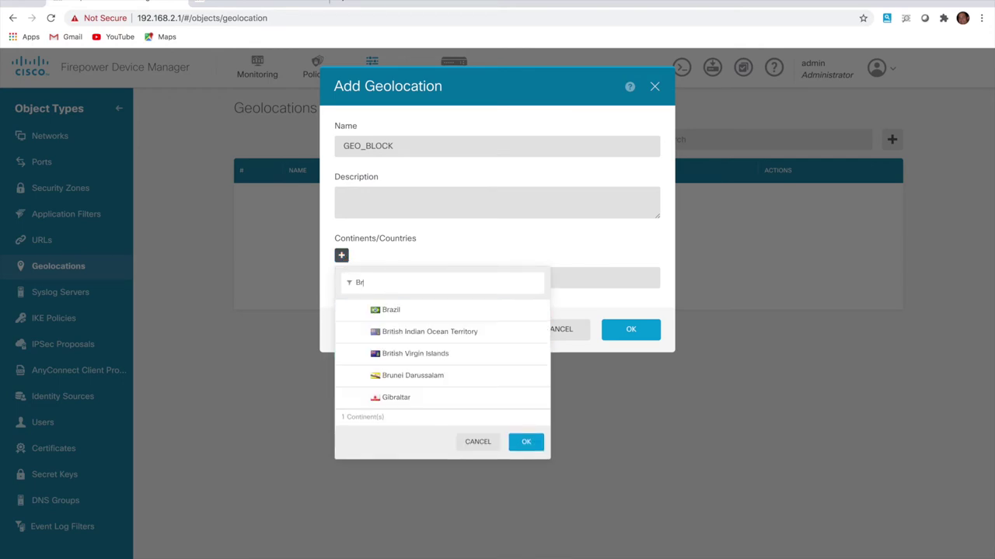
pyautogui.click(409, 315)
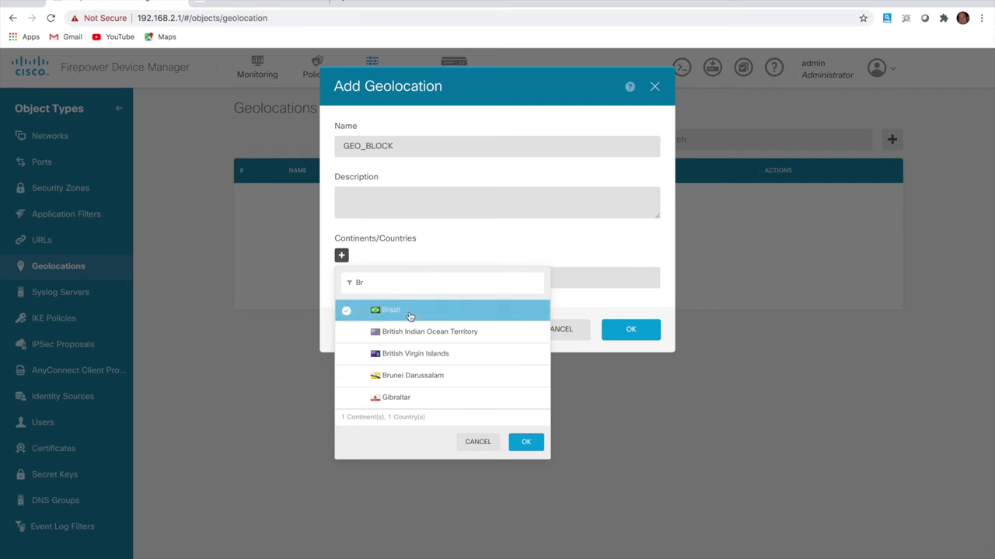
pyautogui.click(429, 312)
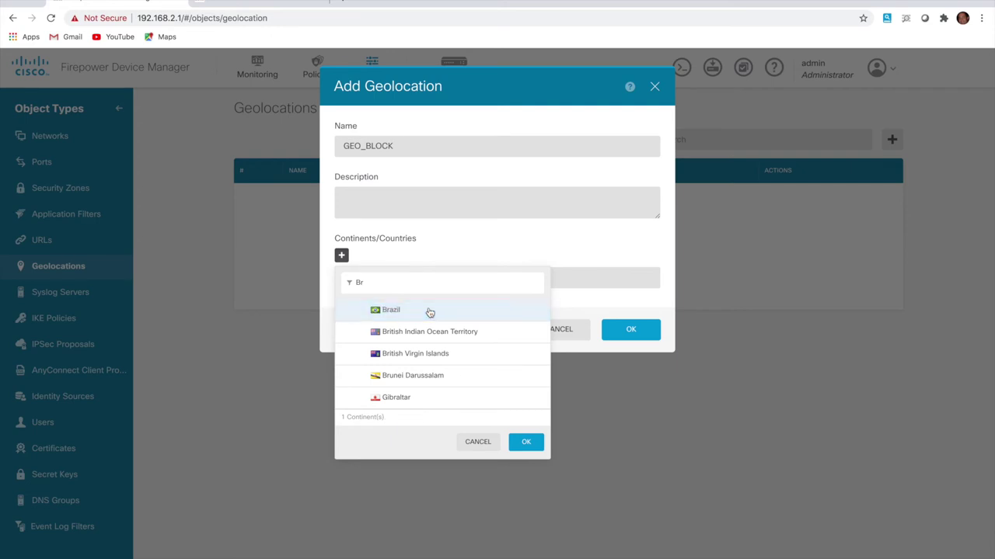
pyautogui.click(395, 314)
pyautogui.click(528, 440)
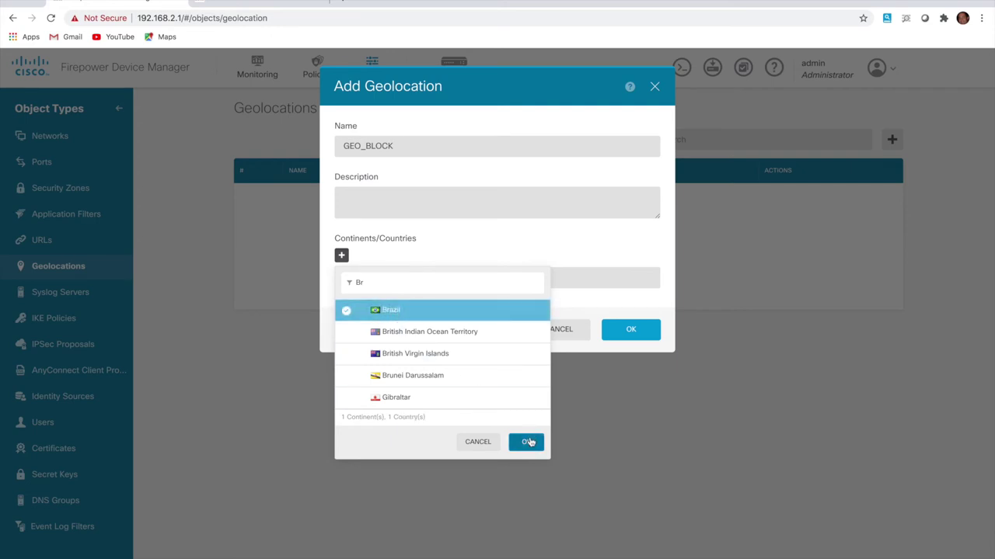
pyautogui.click(630, 356)
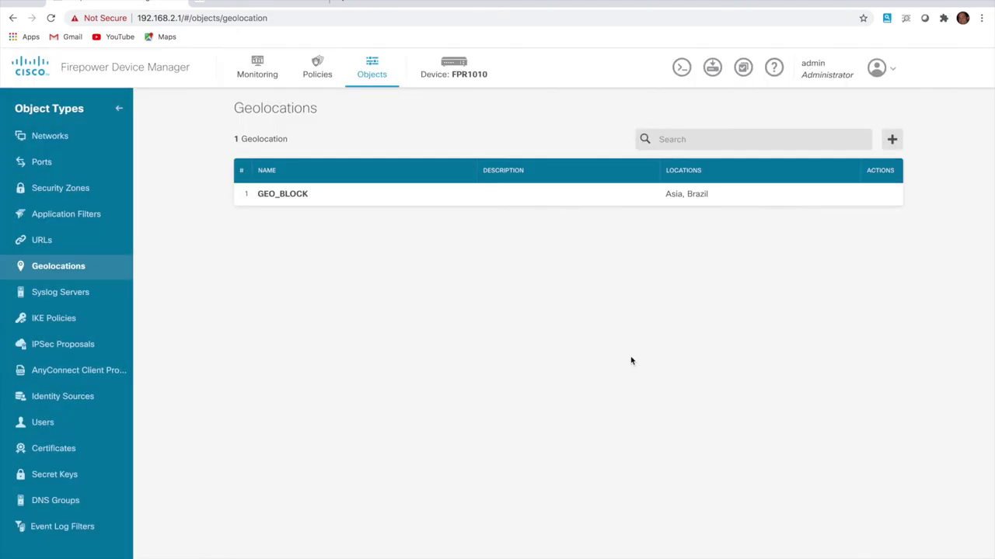
# Deploy the pending GEO_BLOCK change and dismiss the deployment-queued message
pyautogui.click(712, 70)
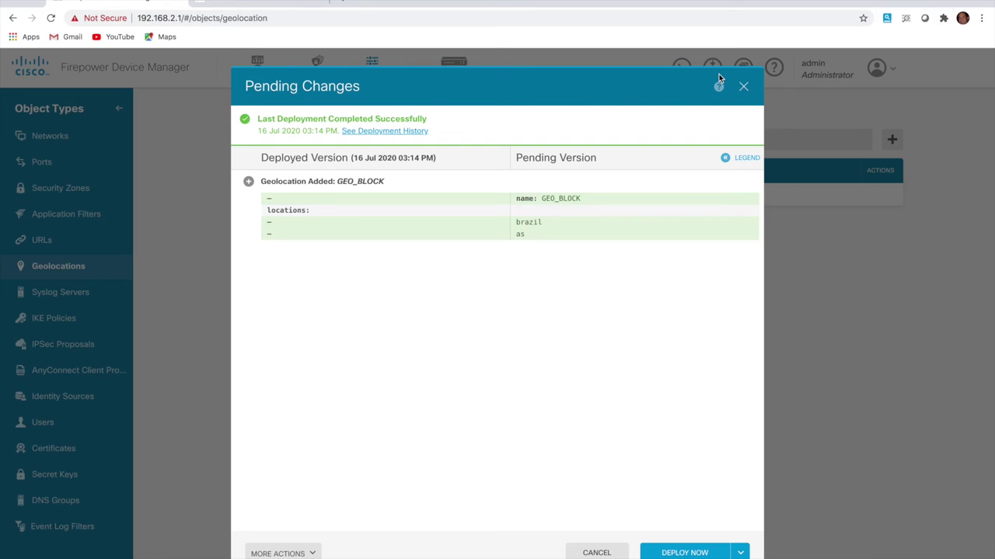
pyautogui.click(681, 554)
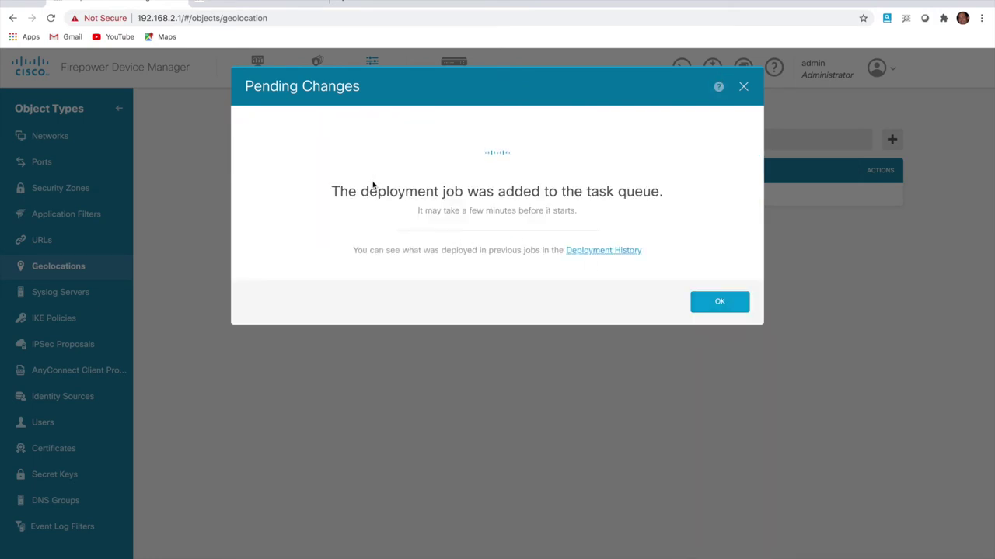
pyautogui.click(714, 304)
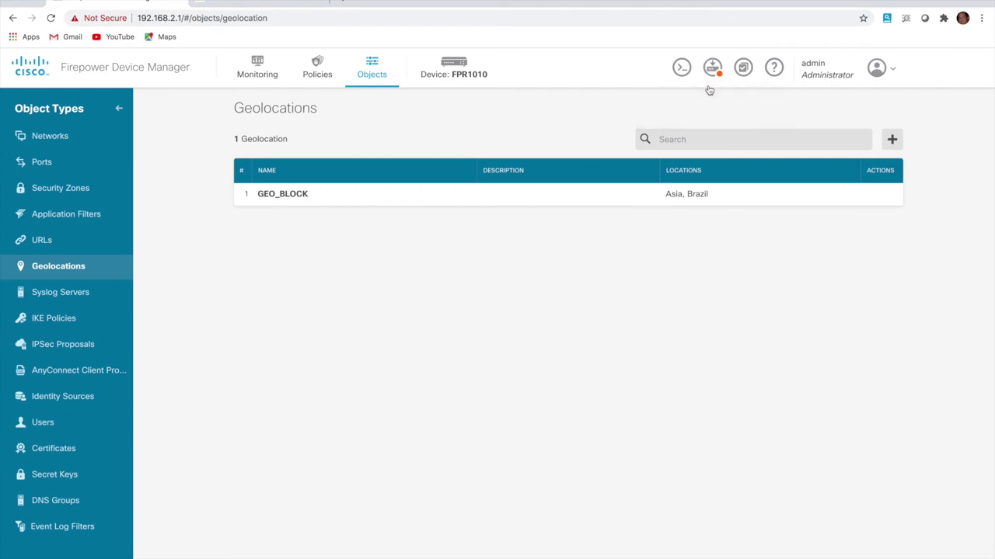
# Go to Policies and show the Security Intelligence stage
pyautogui.click(318, 75)
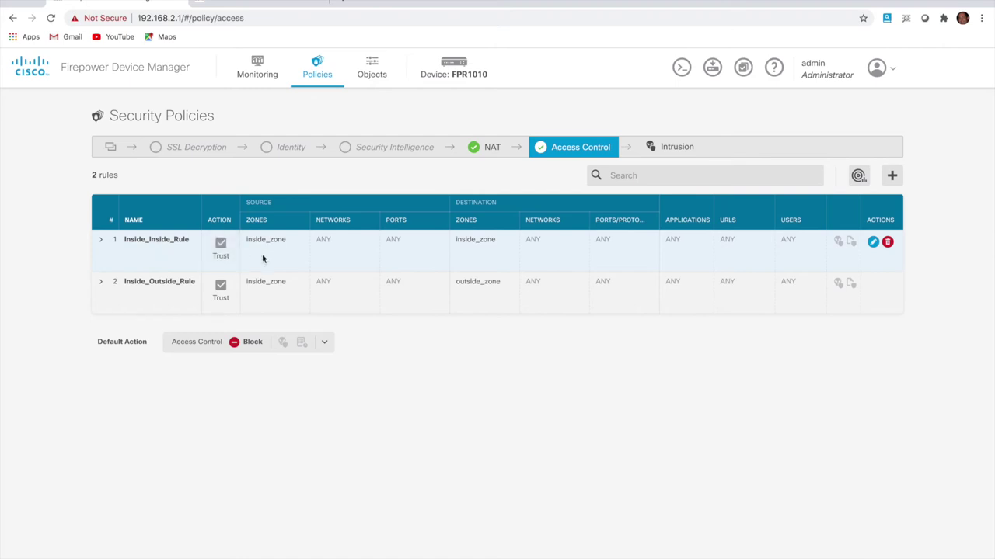
pyautogui.click(387, 148)
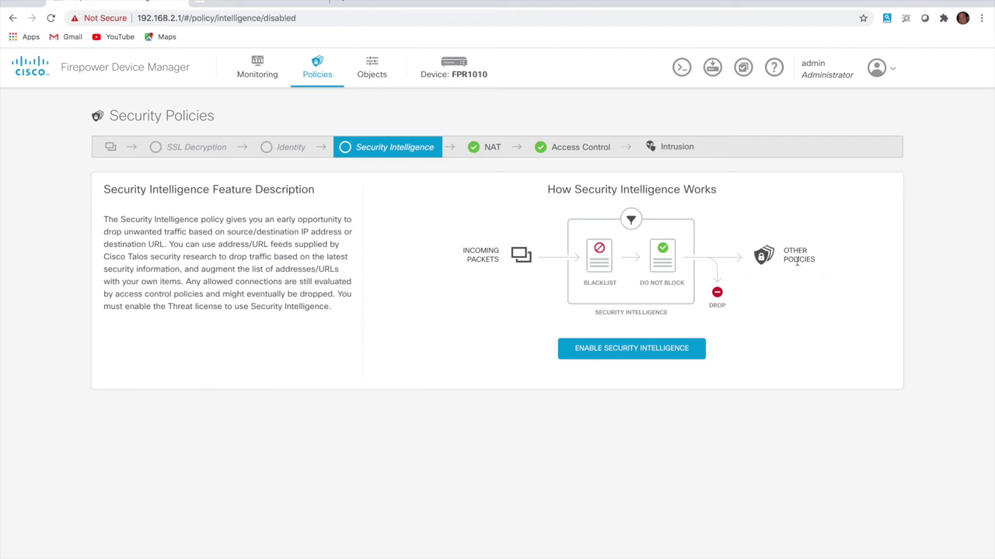
# Enable Security Intelligence and select network Blacklist feeds attackers through high_risk
pyautogui.click(684, 349)
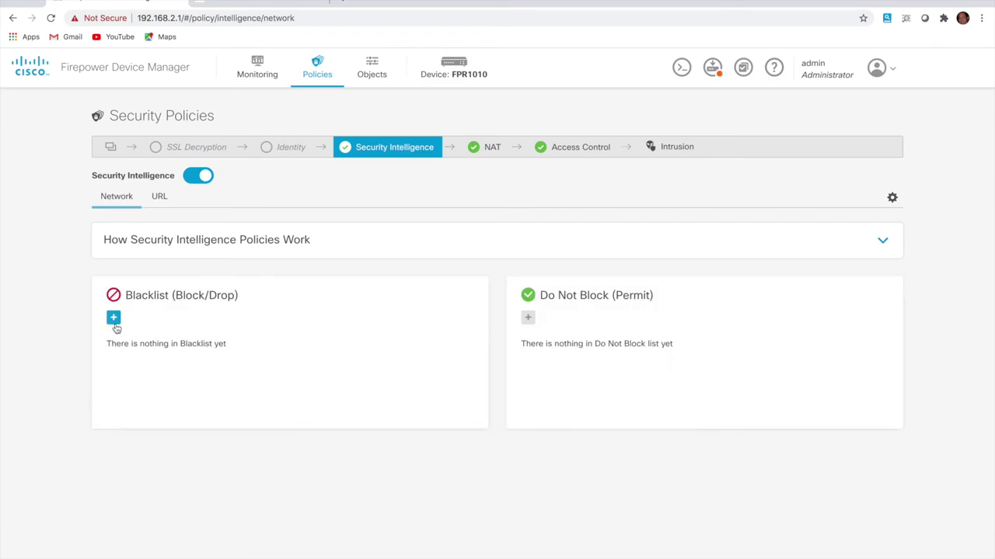
pyautogui.click(113, 319)
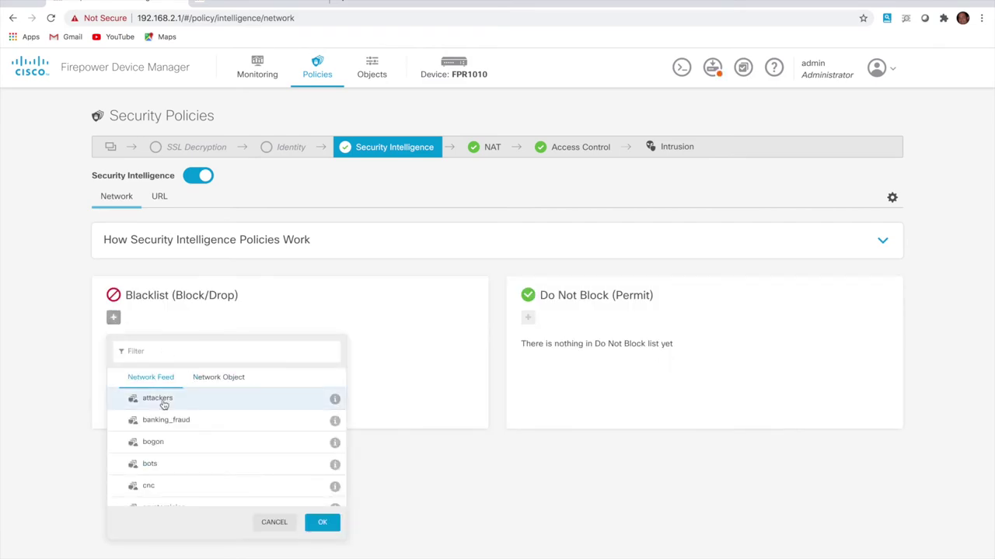
pyautogui.click(166, 402)
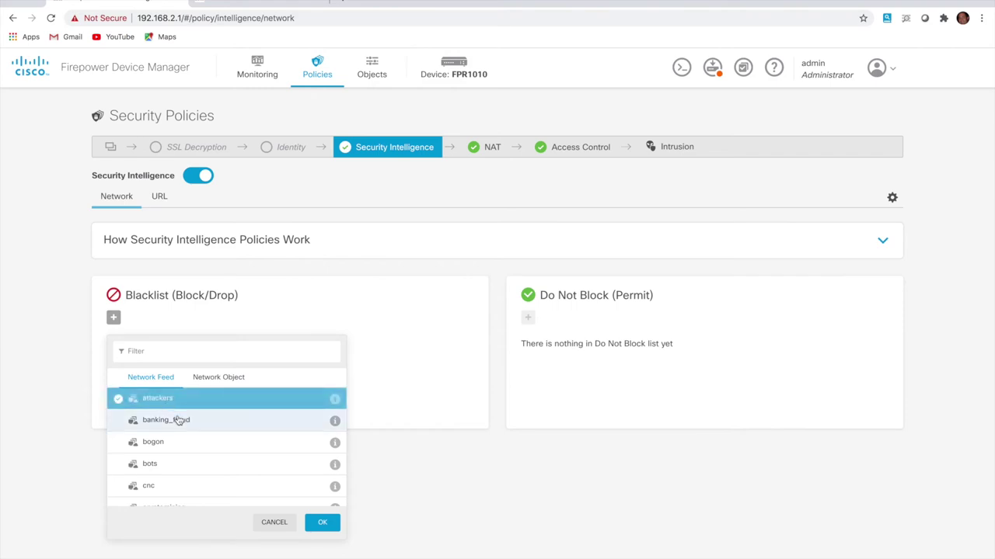
pyautogui.click(175, 420)
pyautogui.click(161, 449)
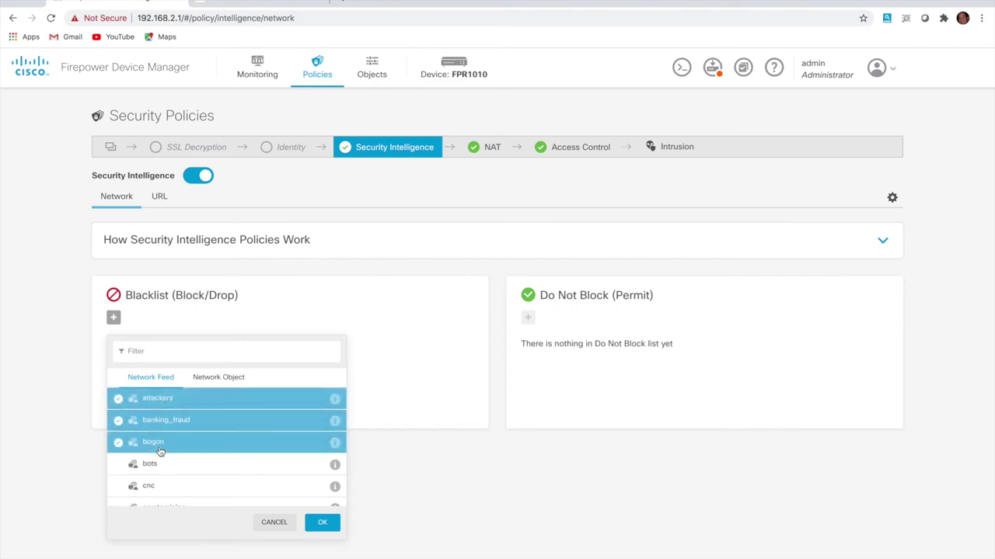
pyautogui.click(165, 467)
pyautogui.click(162, 486)
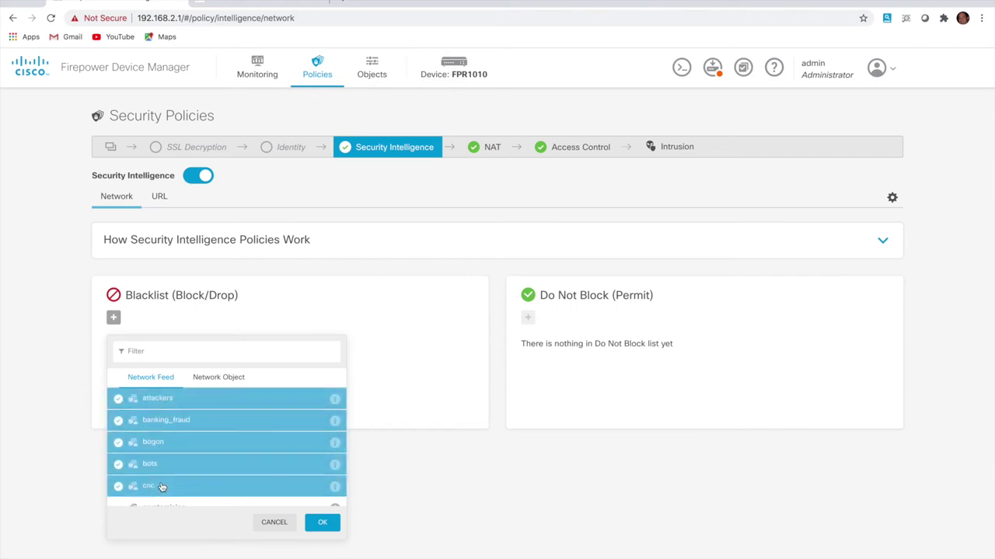
pyautogui.scroll(-1, 160, 490)
pyautogui.click(154, 432)
pyautogui.click(160, 449)
pyautogui.click(164, 470)
pyautogui.click(170, 492)
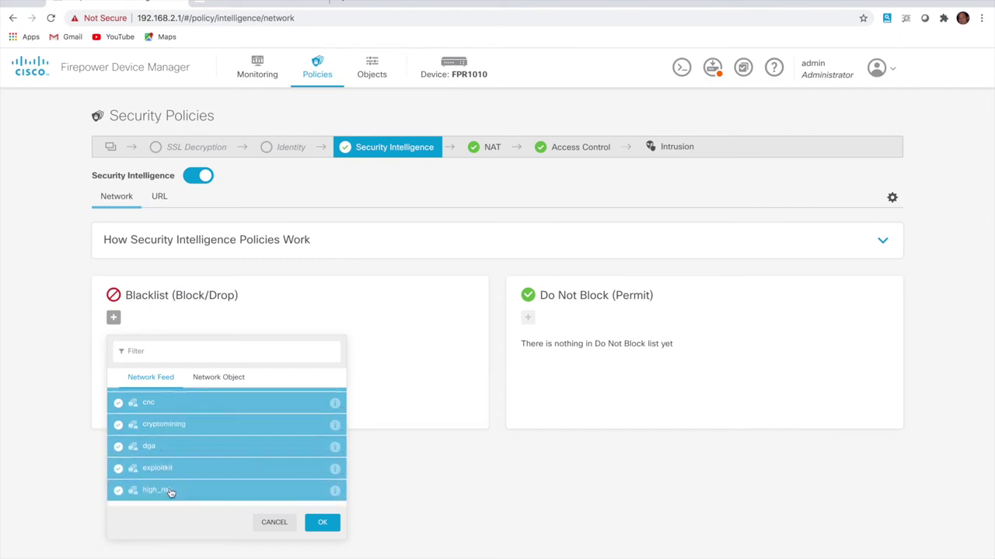
# Select the remaining network feeds, link_sharing through tor_exit_node, and add all to the Blacklist
pyautogui.scroll(-1, 168, 492)
pyautogui.click(157, 421)
pyautogui.click(173, 442)
pyautogui.click(172, 464)
pyautogui.click(170, 488)
pyautogui.scroll(-2, 168, 466)
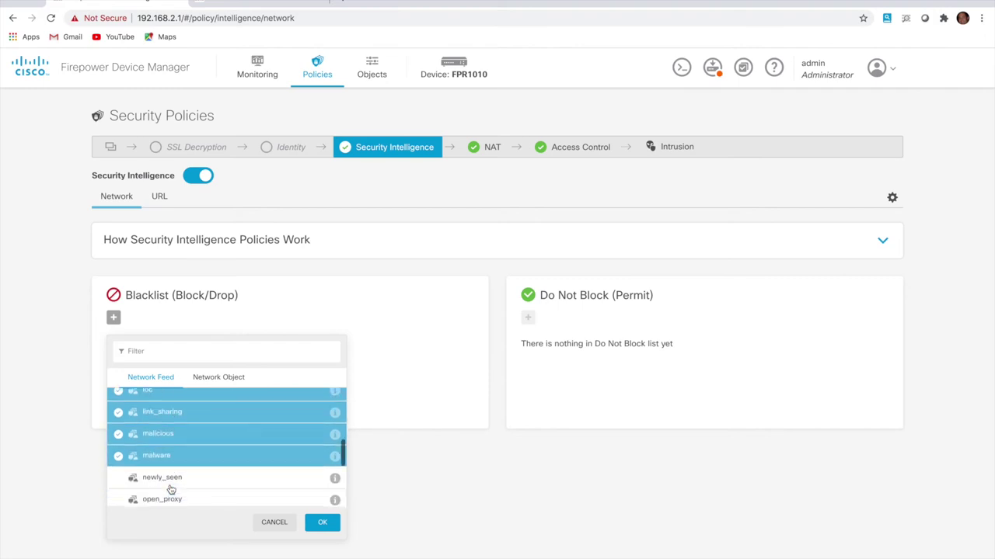
pyautogui.click(165, 427)
pyautogui.click(167, 442)
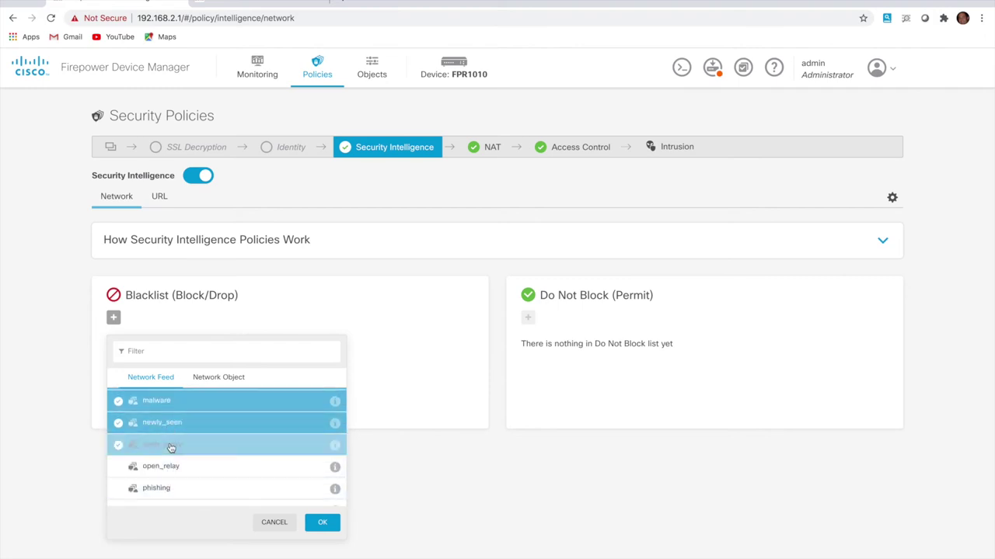
pyautogui.click(163, 466)
pyautogui.click(163, 489)
pyautogui.scroll(-1, 164, 496)
pyautogui.scroll(-2, 164, 495)
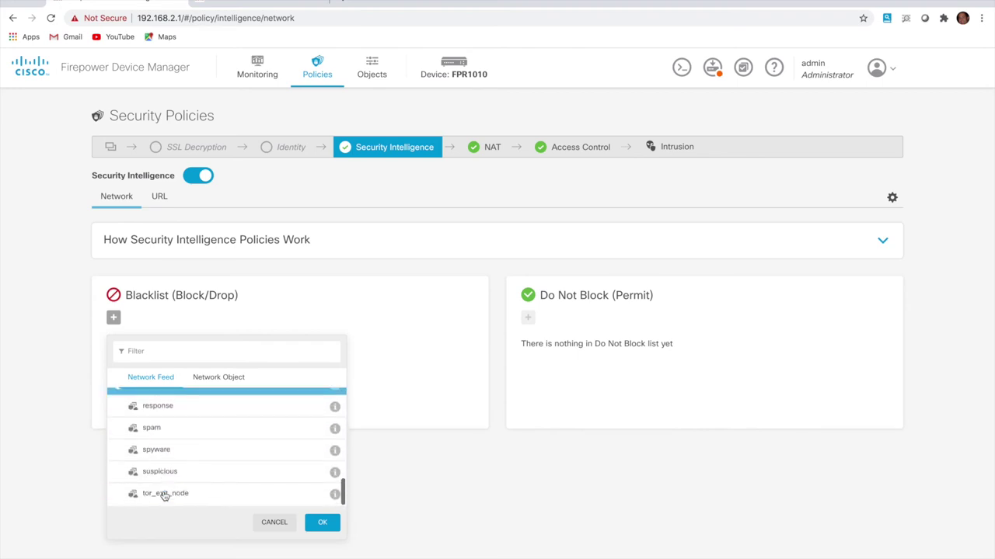
pyautogui.click(163, 408)
pyautogui.click(163, 428)
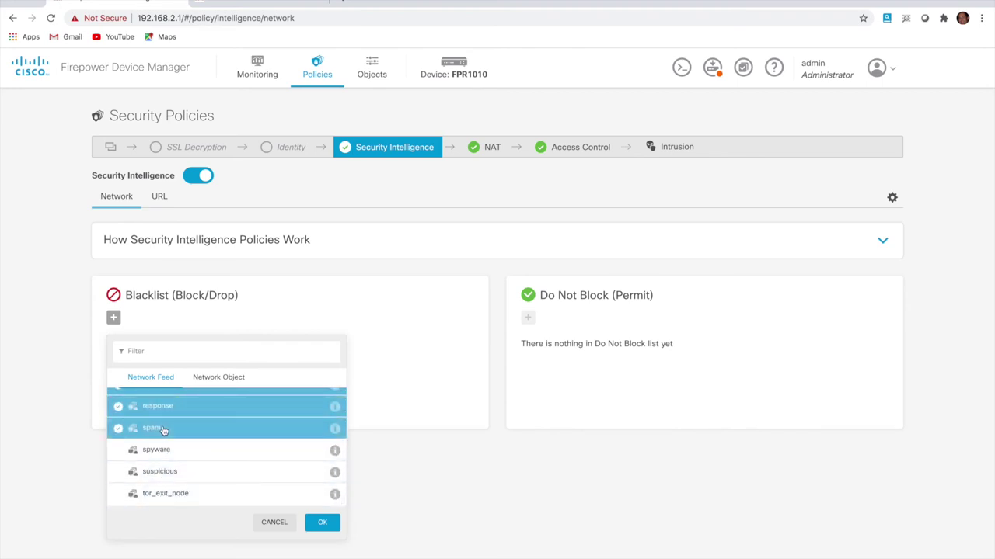
pyautogui.click(163, 451)
pyautogui.click(163, 472)
pyautogui.click(164, 498)
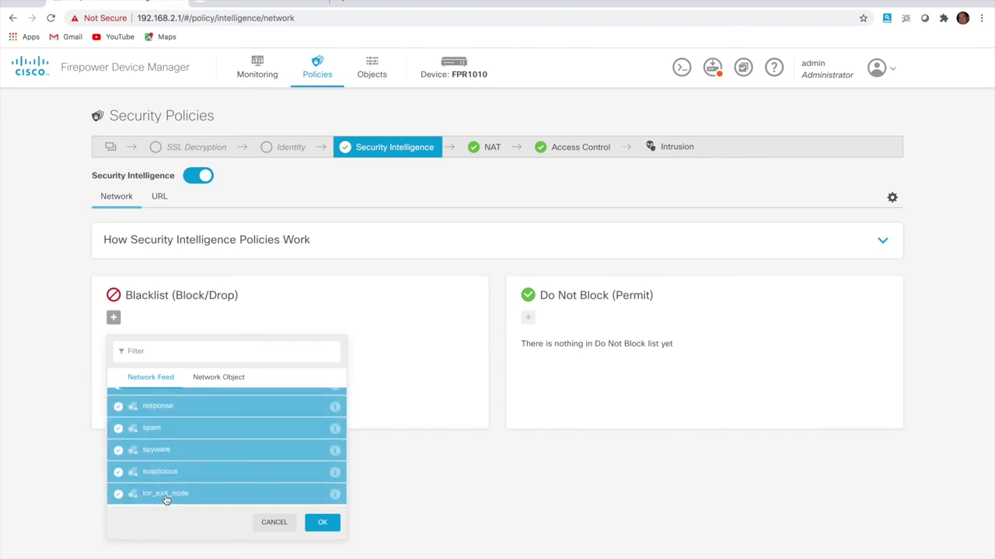
pyautogui.click(323, 524)
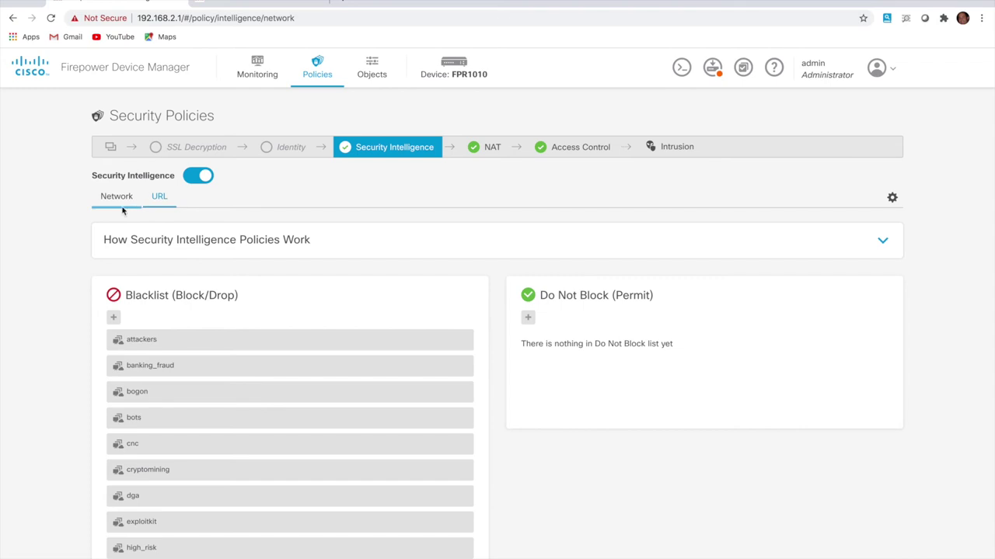
# On the URL tab, select URL Blacklist feeds attackers through high_risk
pyautogui.click(159, 198)
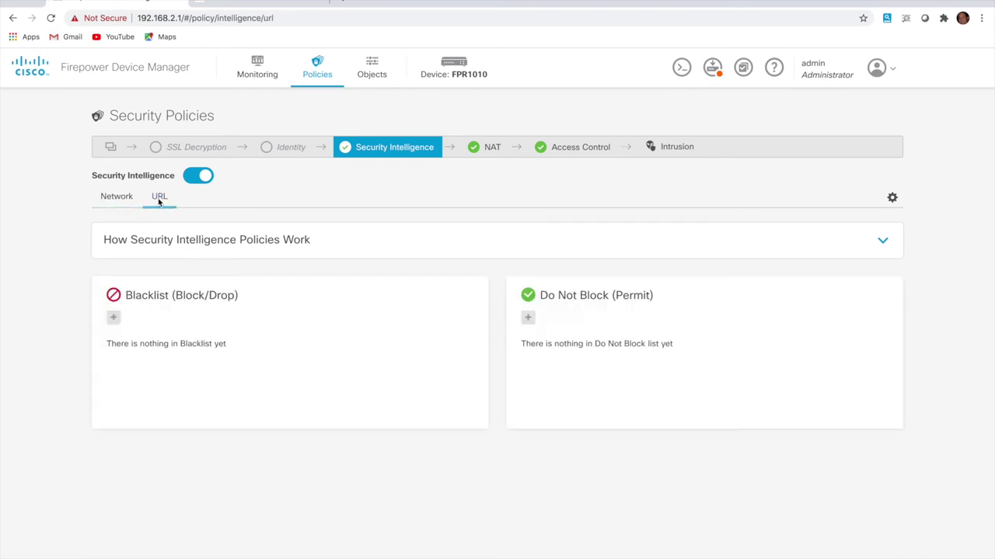
pyautogui.click(113, 317)
pyautogui.click(166, 407)
pyautogui.click(162, 420)
pyautogui.click(162, 442)
pyautogui.click(163, 465)
pyautogui.click(165, 485)
pyautogui.scroll(-2, 163, 486)
pyautogui.click(171, 428)
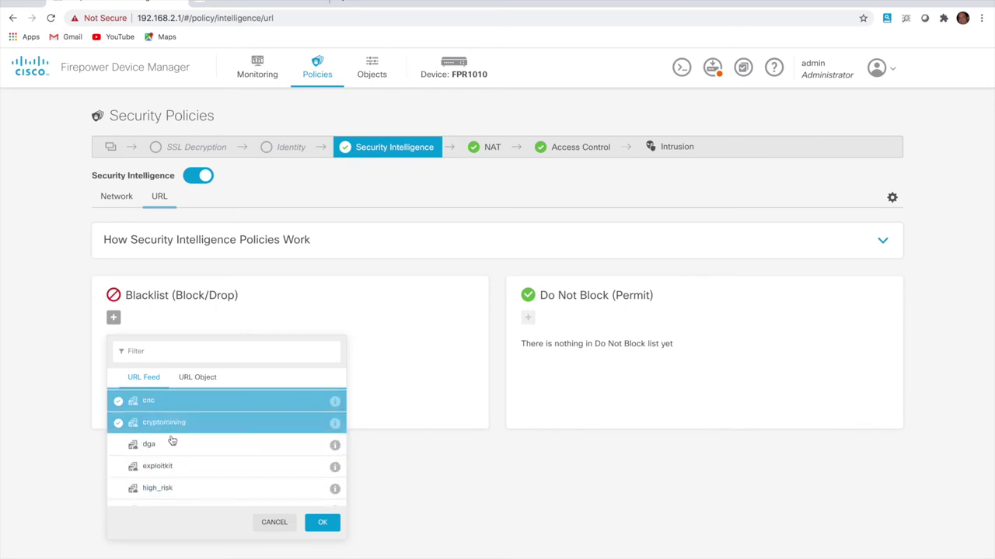
pyautogui.click(170, 445)
pyautogui.click(169, 467)
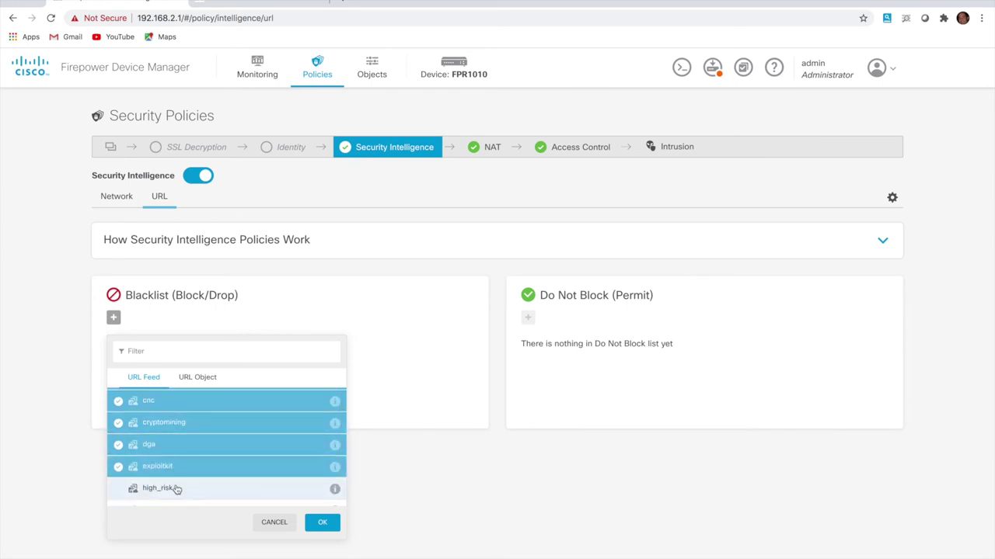
pyautogui.click(177, 489)
# Add URL feeds ioc through tor_exit_node to the Blacklist, then return to Access Control
pyautogui.scroll(-3, 176, 435)
pyautogui.click(171, 399)
pyautogui.click(173, 420)
pyautogui.click(174, 443)
pyautogui.click(176, 465)
pyautogui.click(175, 487)
pyautogui.scroll(-2, 176, 488)
pyautogui.click(170, 432)
pyautogui.click(172, 454)
pyautogui.click(174, 475)
pyautogui.click(176, 498)
pyautogui.scroll(-2, 177, 501)
pyautogui.click(174, 432)
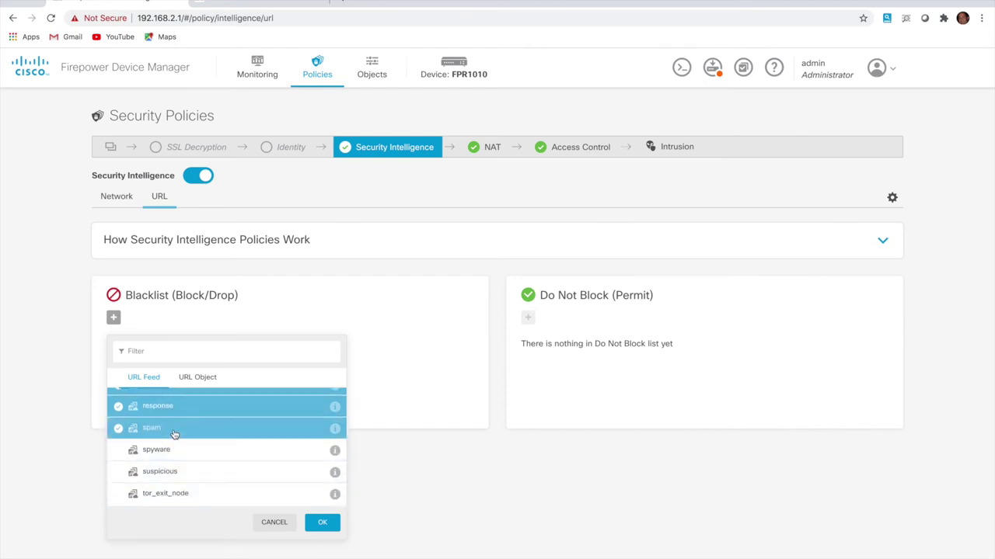
pyautogui.click(176, 452)
pyautogui.click(177, 473)
pyautogui.click(179, 495)
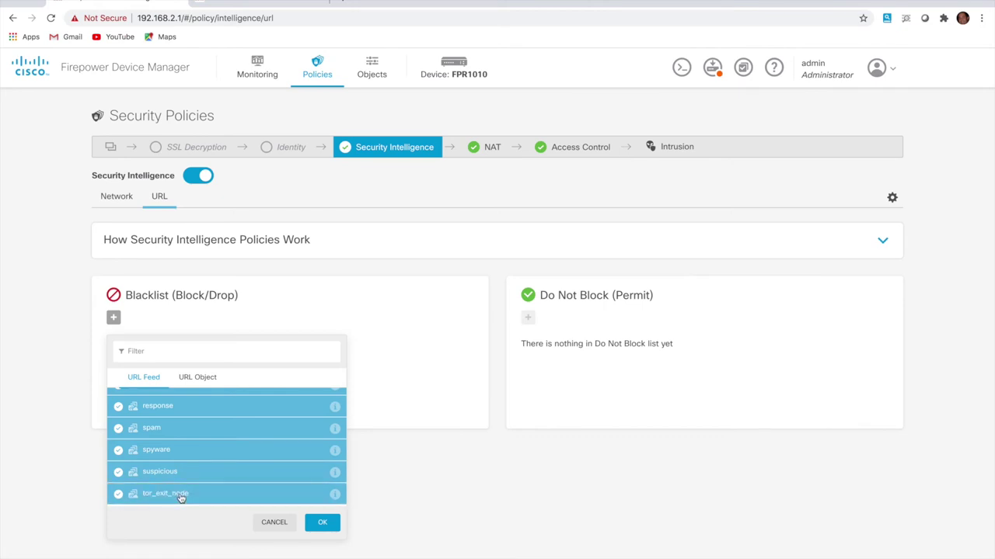
pyautogui.click(320, 524)
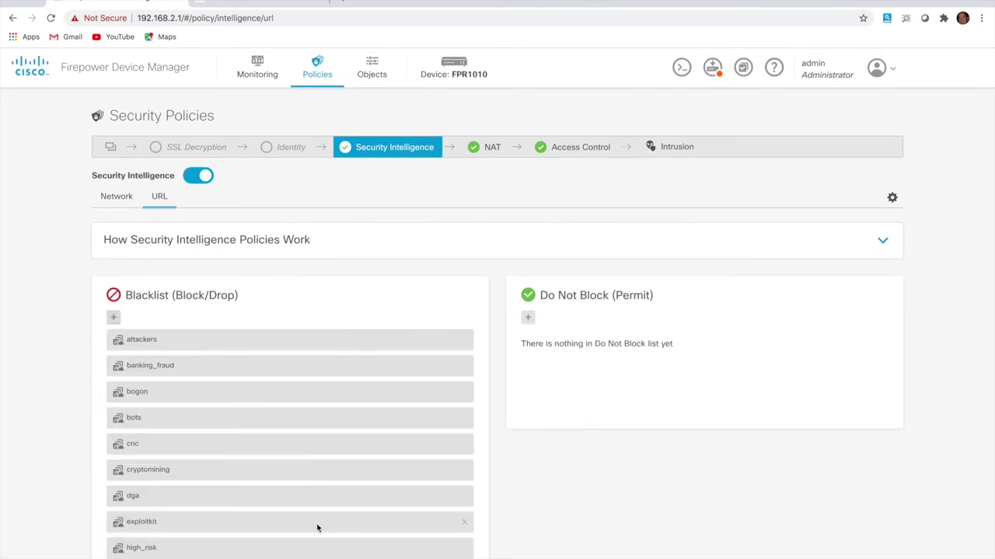
pyautogui.scroll(-5, 262, 335)
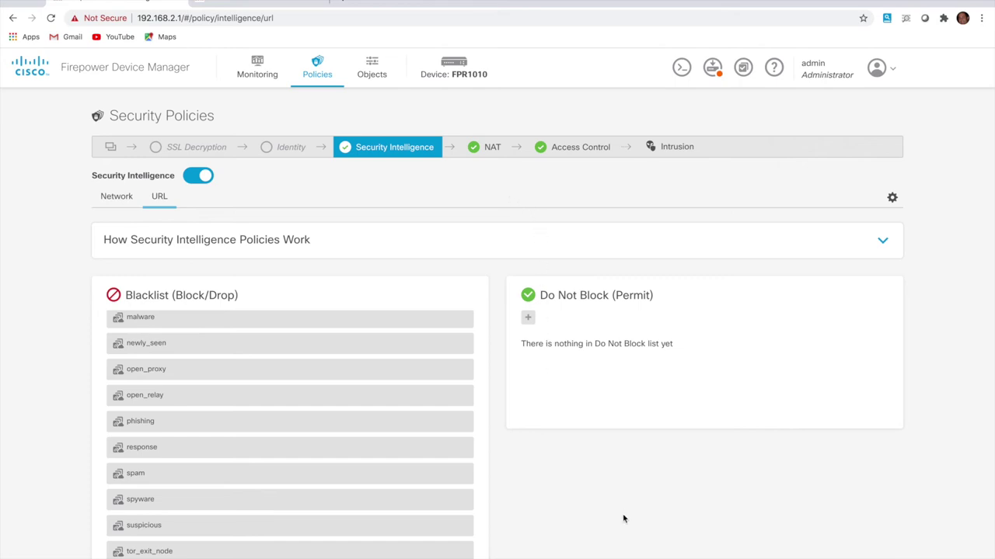
pyautogui.click(560, 160)
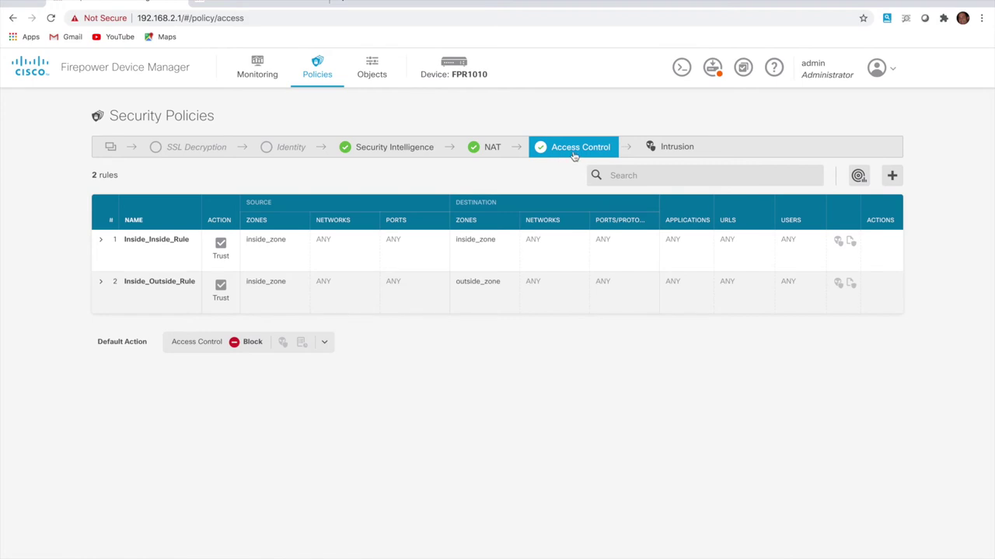
pyautogui.click(345, 6)
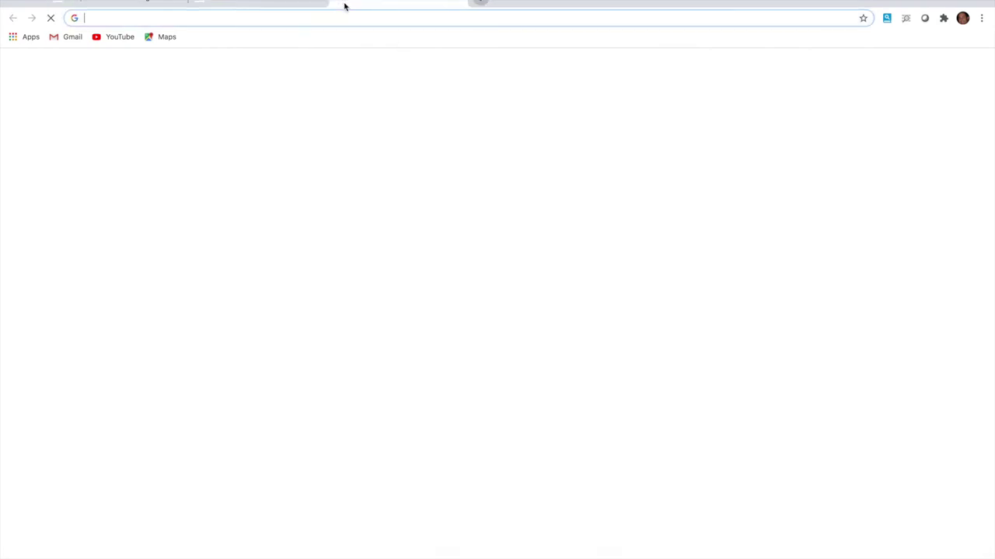
pyautogui.write('www.')
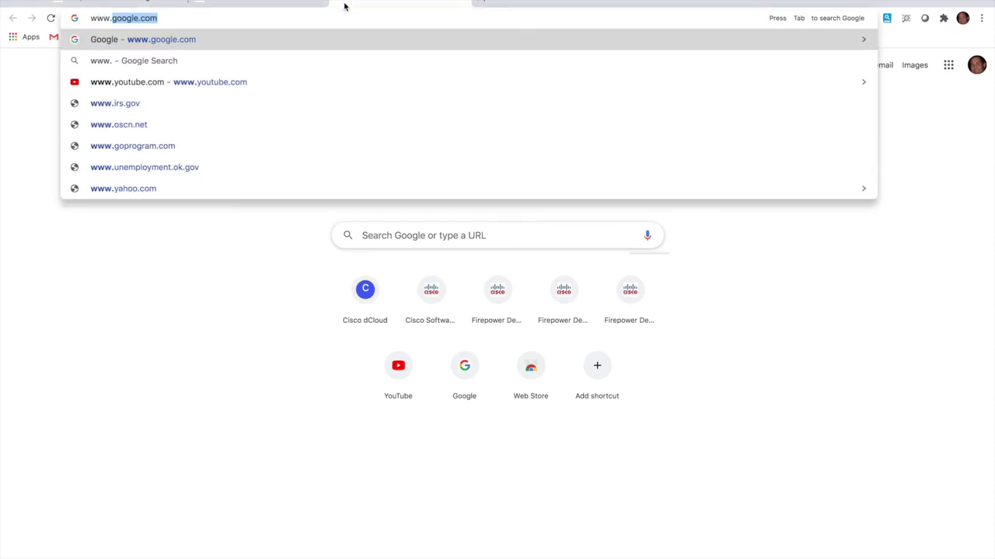
pyautogui.write('amazon.com')
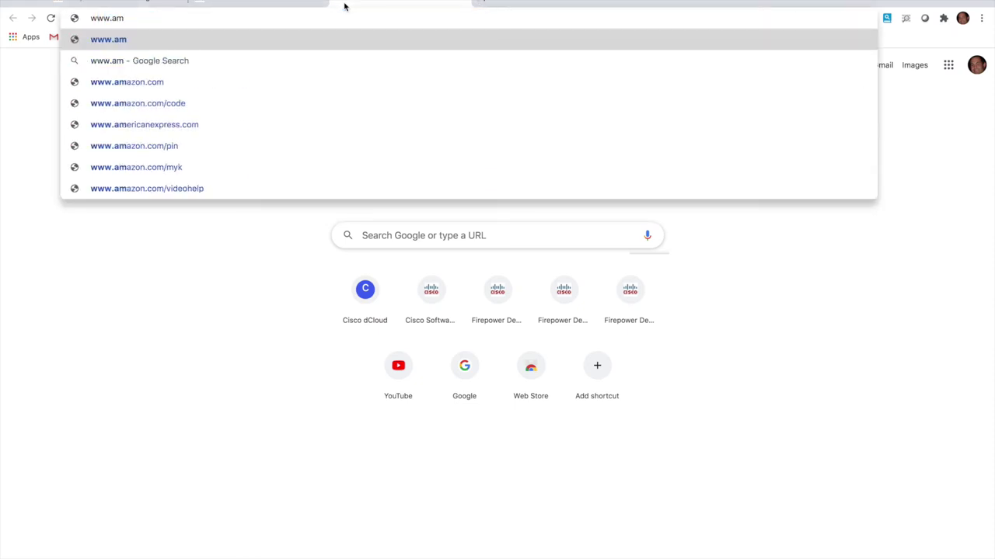
pyautogui.click(207, 85)
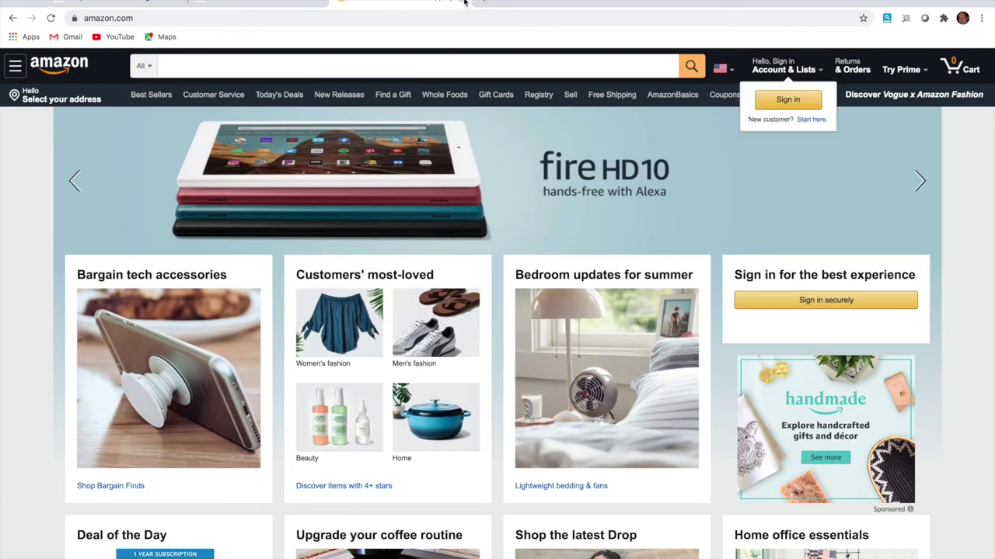
pyautogui.click(148, 3)
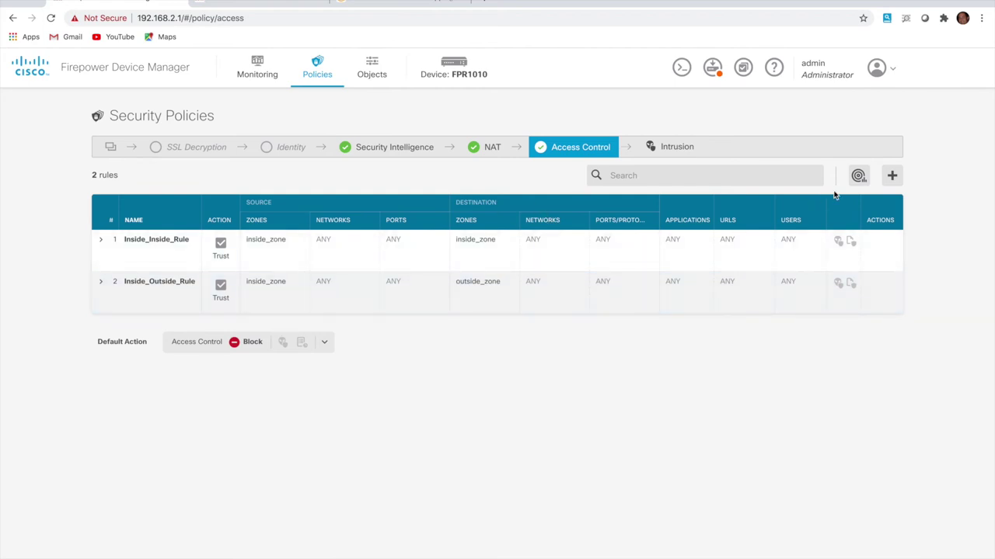
# Start a new access rule with source inside_zone/INSIDE_NET and destination zone outside_zone
pyautogui.click(894, 177)
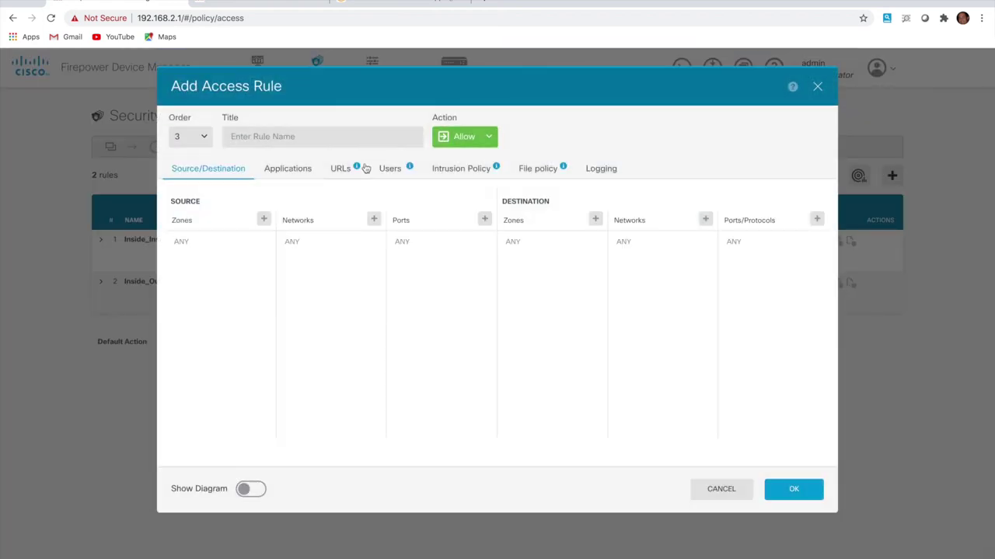
pyautogui.click(263, 220)
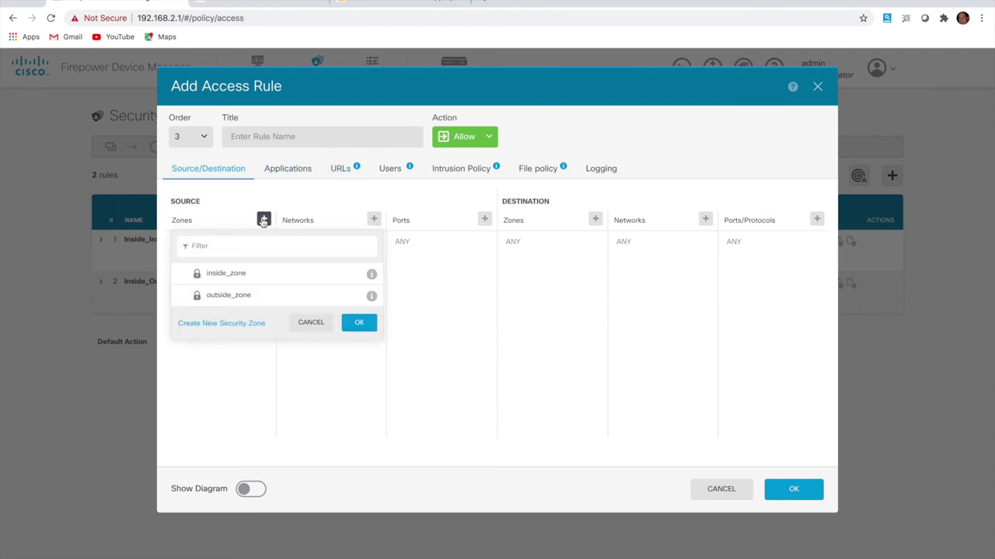
pyautogui.click(241, 277)
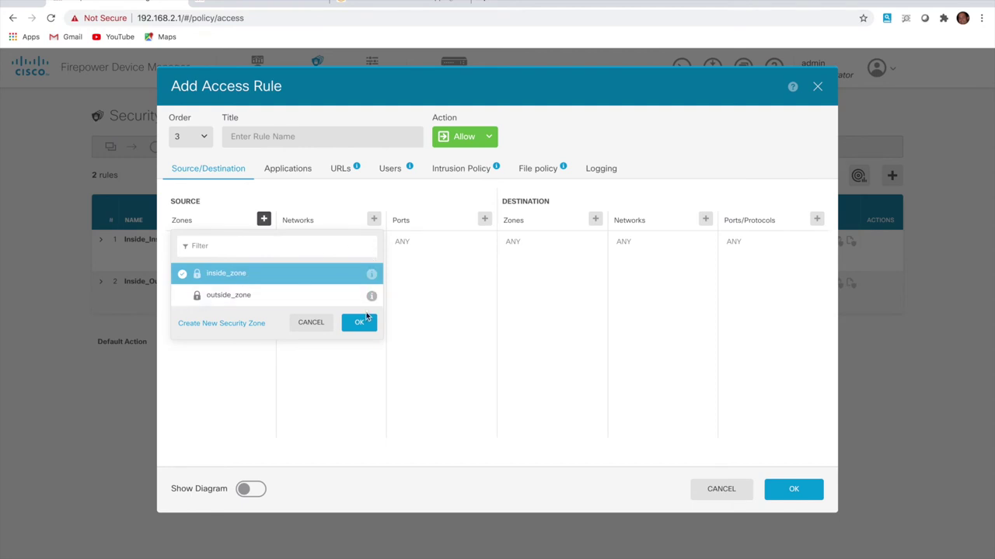
pyautogui.click(365, 319)
pyautogui.click(374, 219)
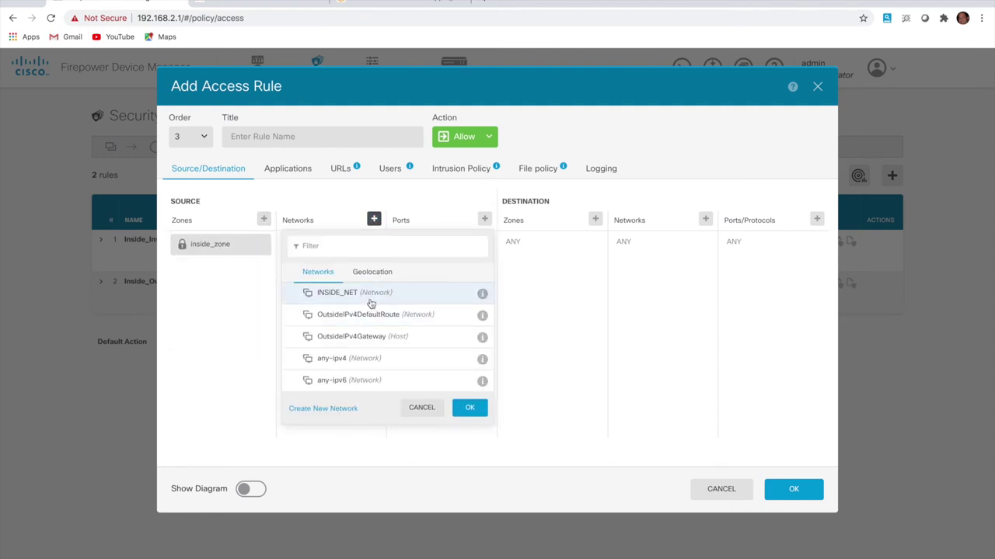
pyautogui.click(371, 299)
pyautogui.click(469, 408)
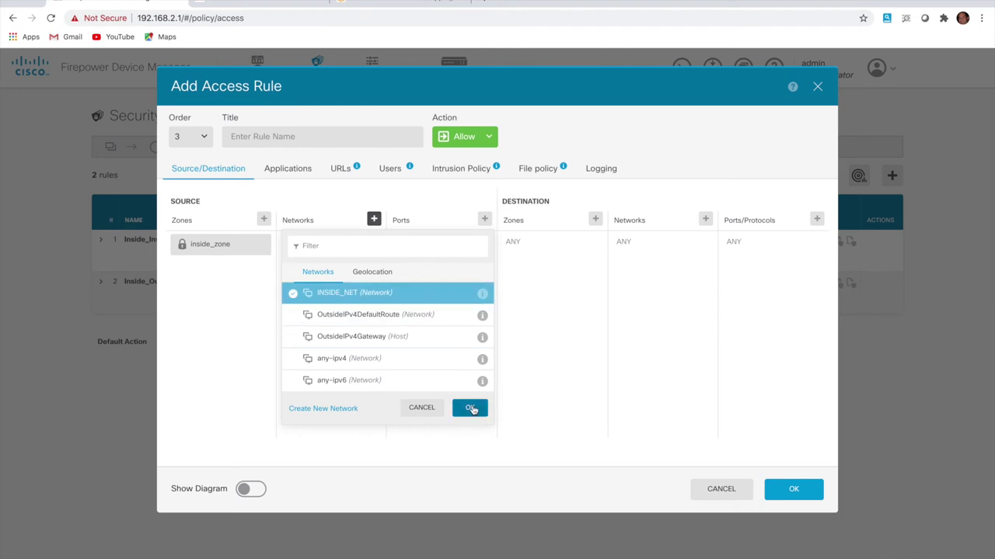
pyautogui.click(595, 219)
pyautogui.click(569, 296)
pyautogui.click(690, 324)
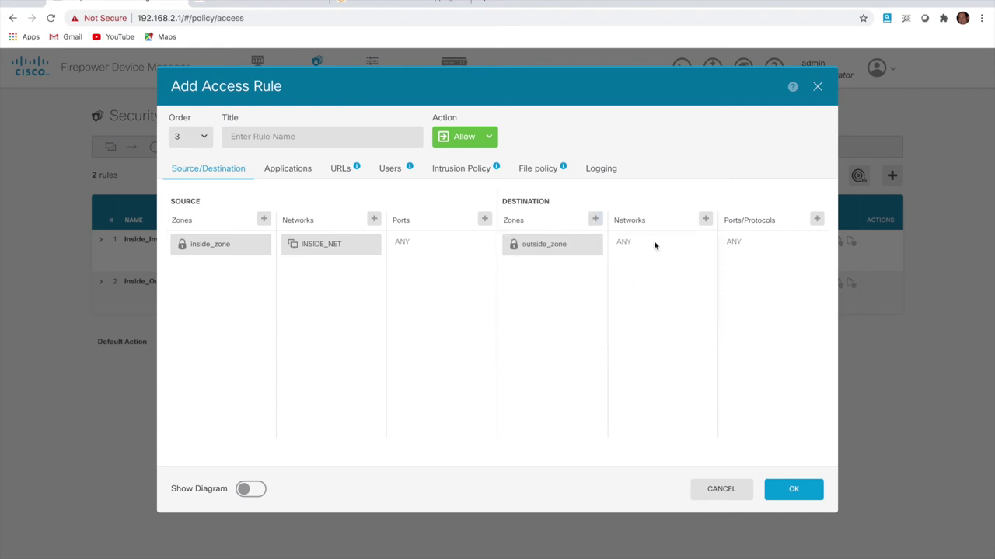
# Set the rule action to Block and add the GEO_BLOCK geolocation as destination network
pyautogui.click(489, 138)
pyautogui.click(477, 176)
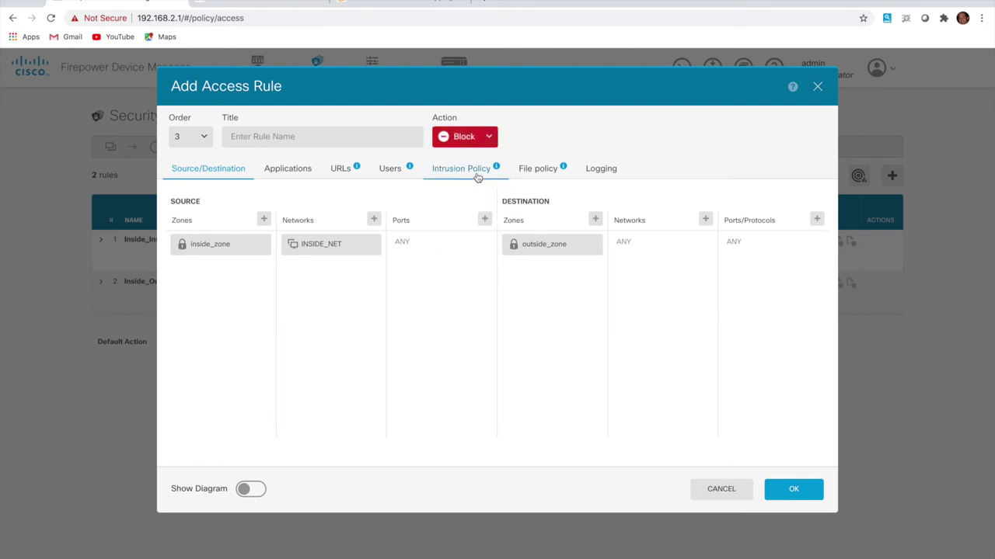
pyautogui.click(705, 219)
pyautogui.click(703, 273)
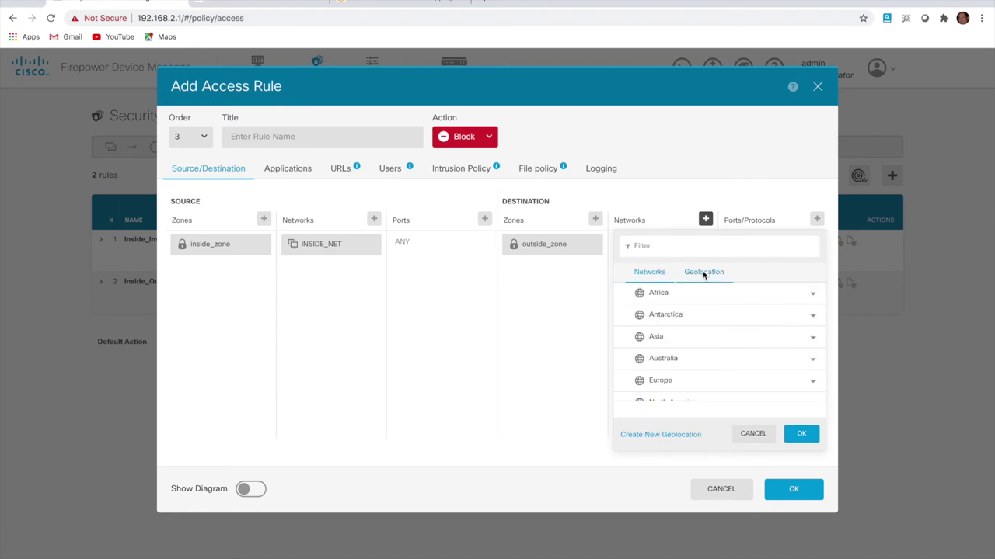
pyautogui.scroll(-2, 681, 327)
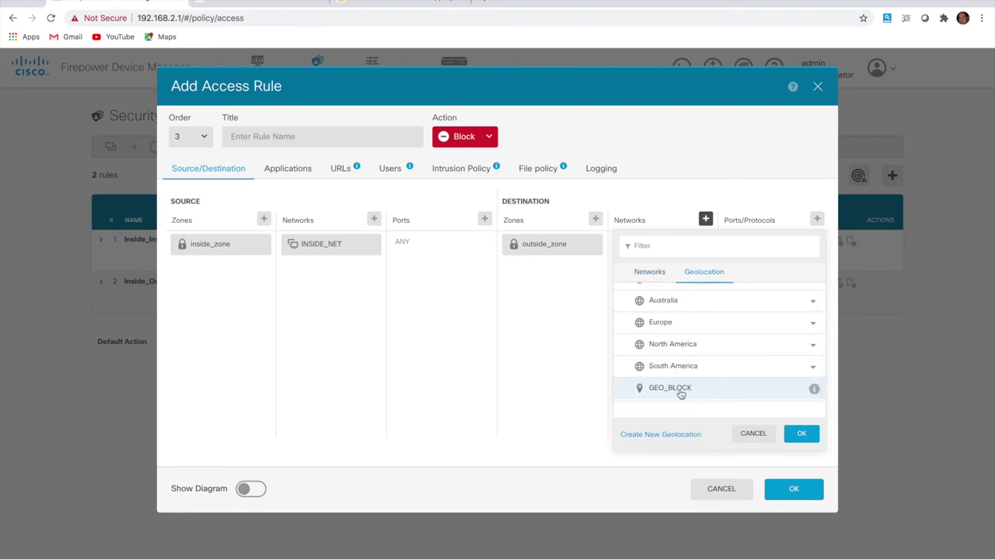
pyautogui.click(680, 392)
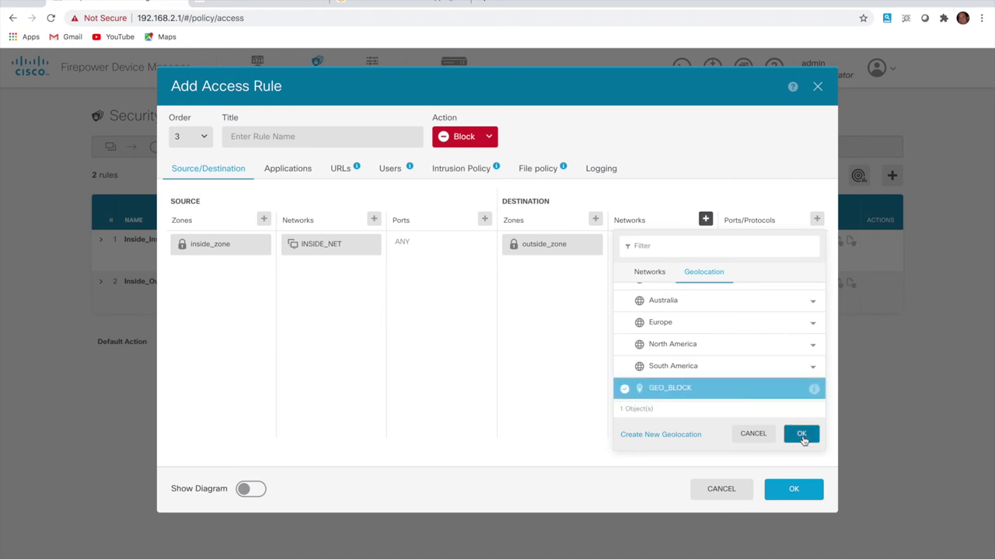
pyautogui.click(801, 434)
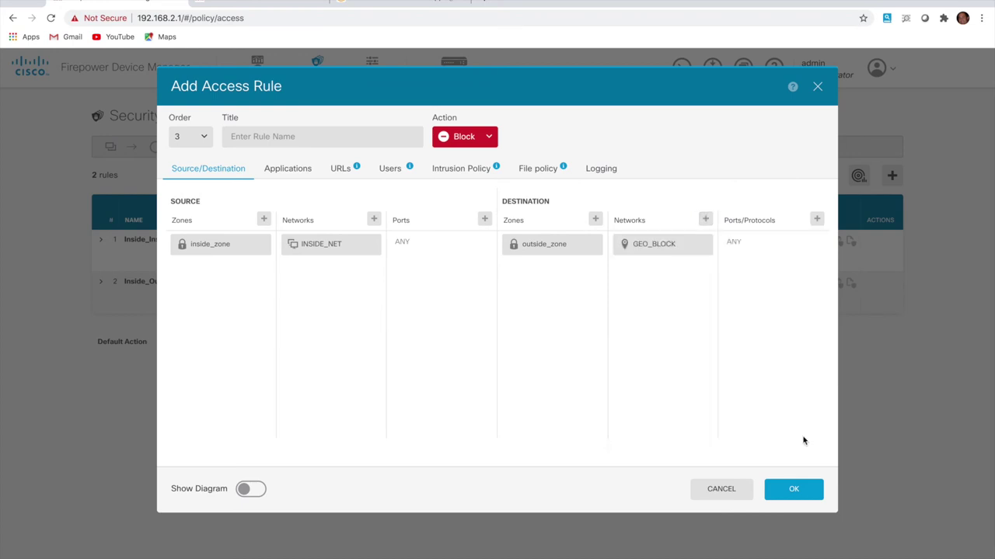
# Log at beginning and end of connection, set Order 1, title it GEO_BLOCK_OUT, and save
pyautogui.click(610, 174)
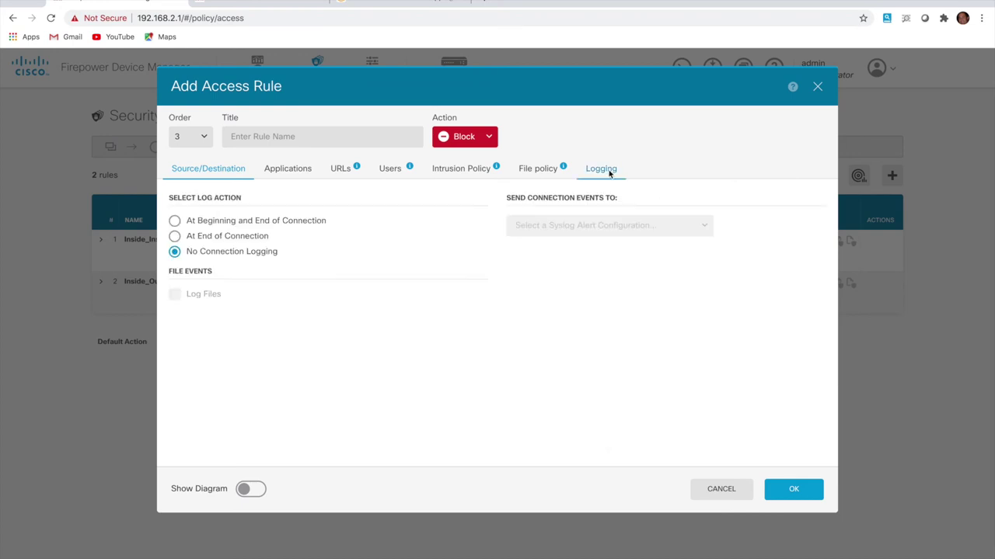
pyautogui.click(174, 221)
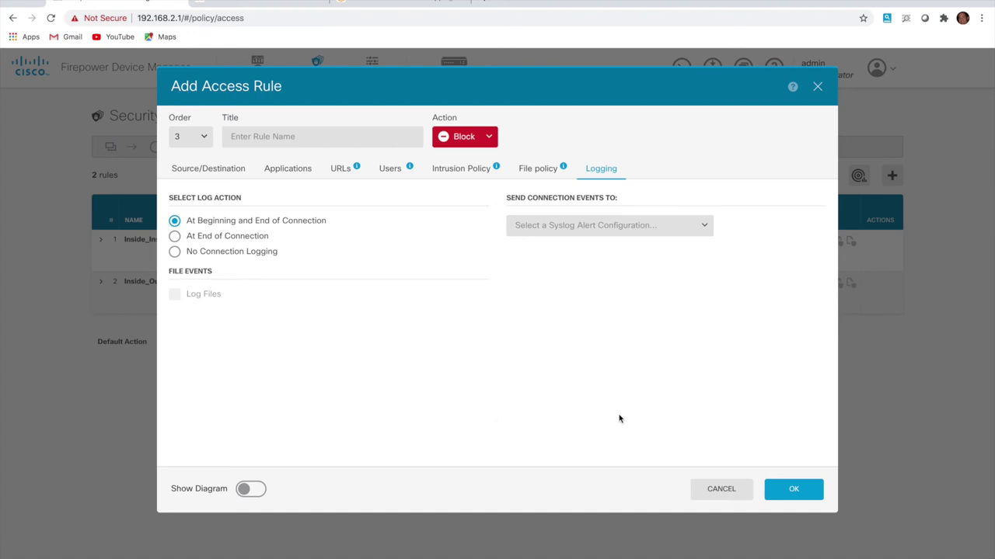
pyautogui.click(233, 168)
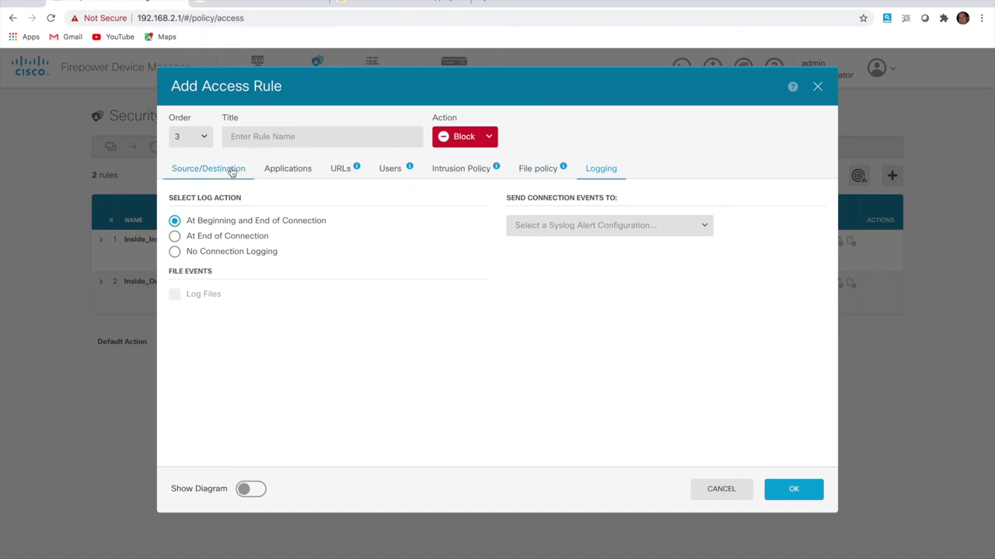
pyautogui.click(200, 137)
pyautogui.click(192, 162)
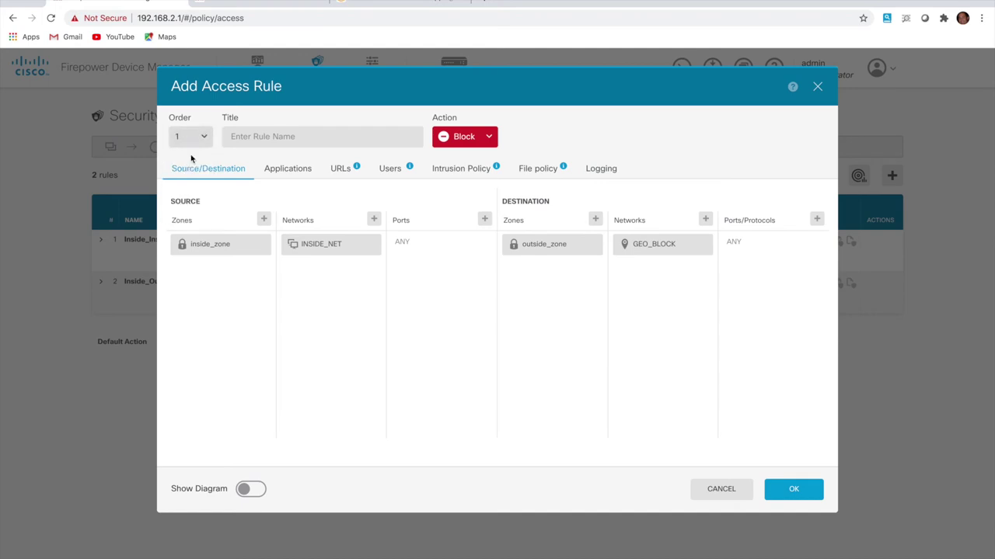
pyautogui.click(804, 497)
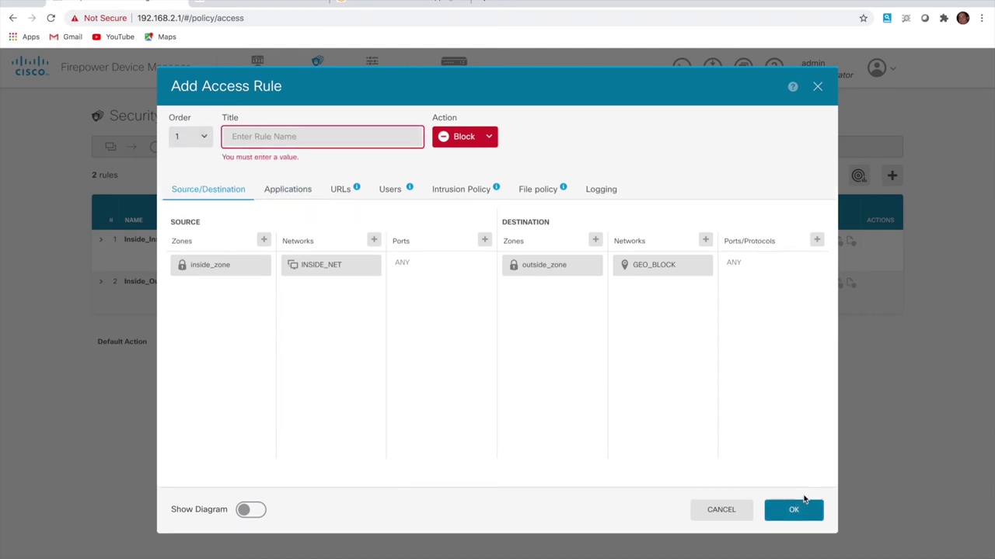
pyautogui.click(387, 142)
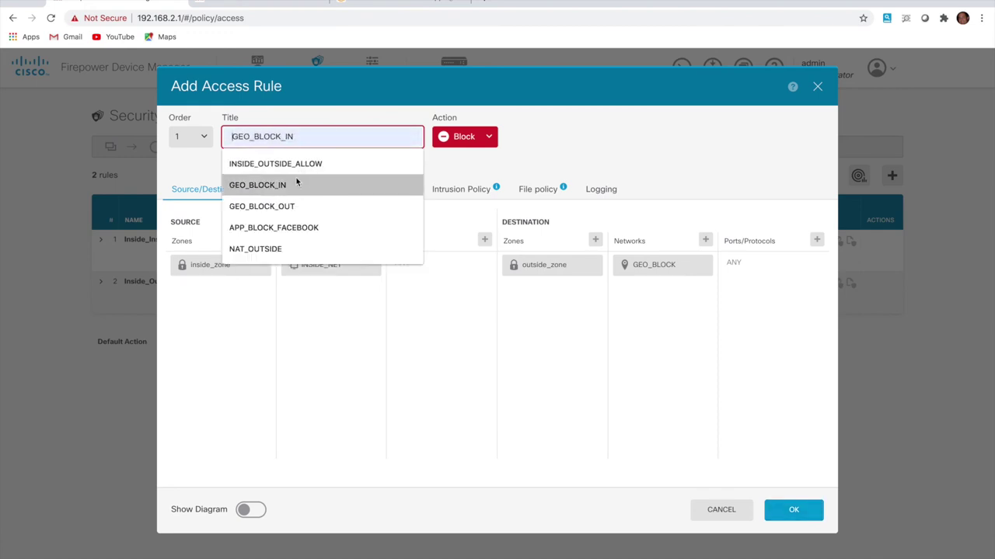
pyautogui.click(325, 206)
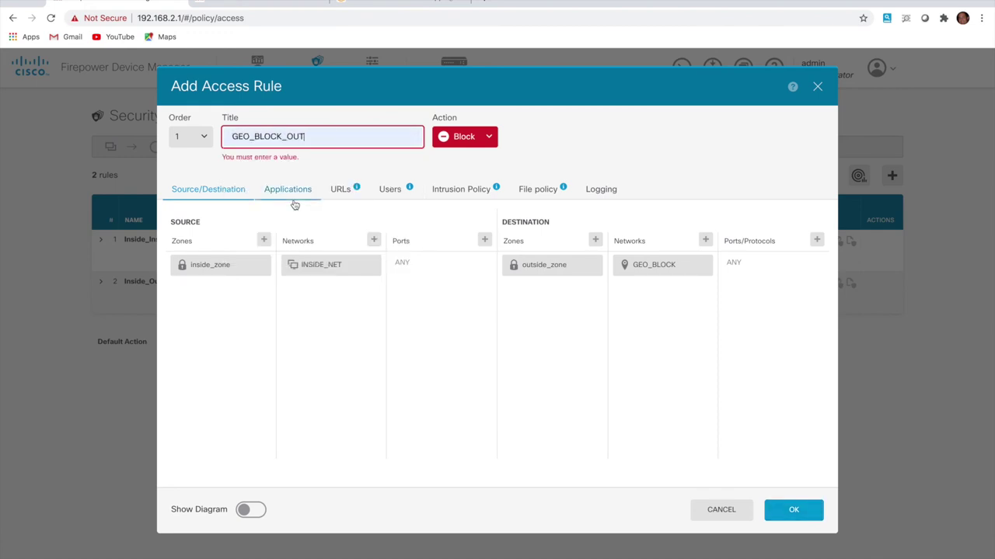
pyautogui.click(788, 505)
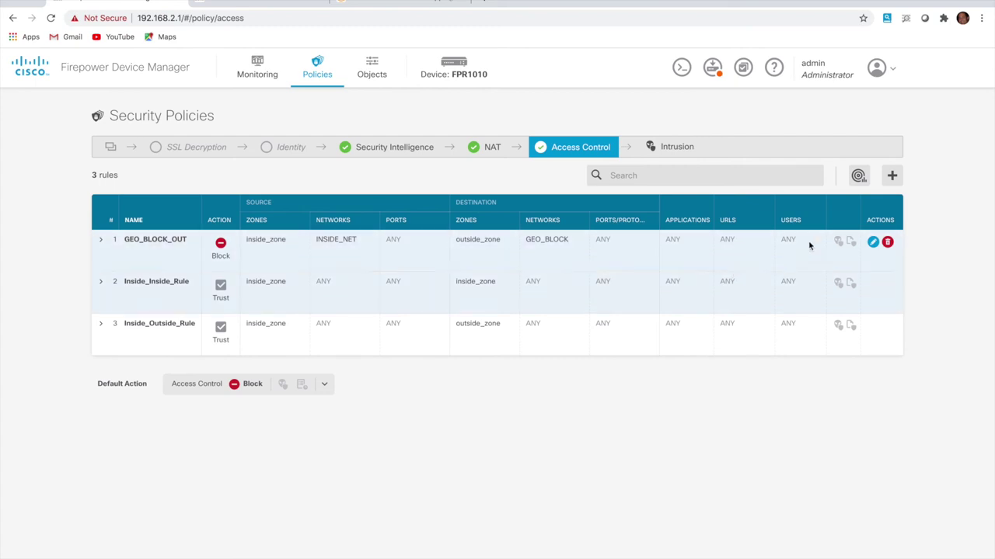
# Start a new access rule titled GEO_BLOCK_IN with action Block
pyautogui.click(898, 182)
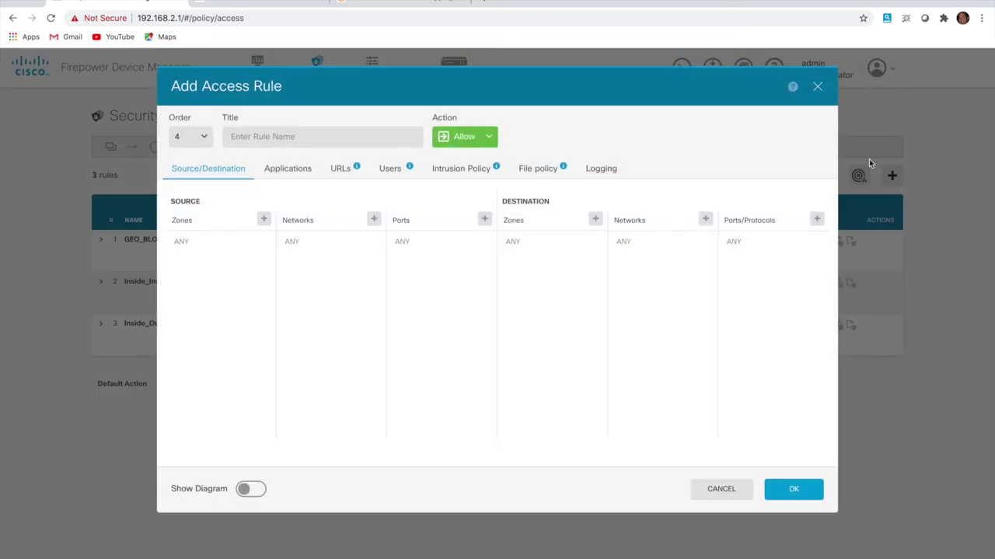
pyautogui.click(357, 138)
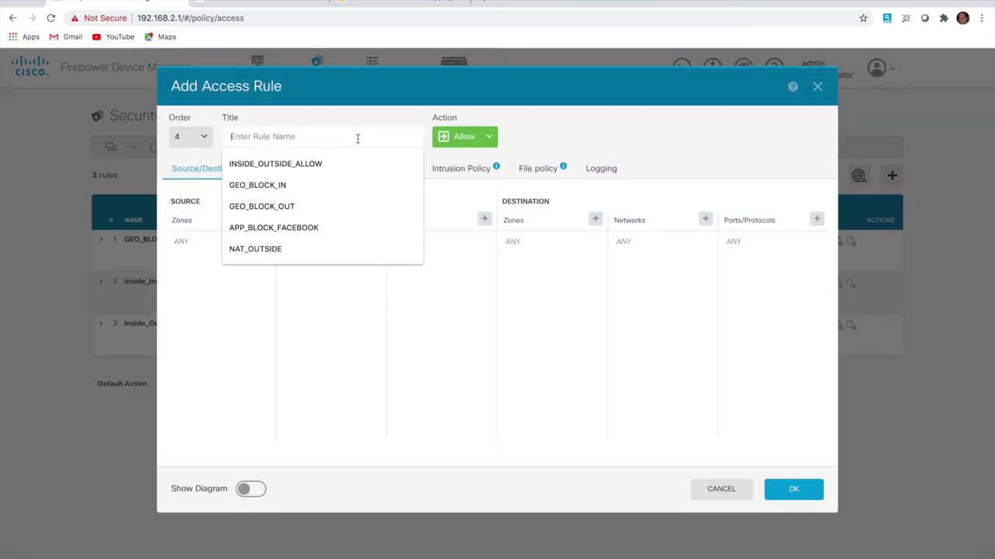
pyautogui.click(280, 189)
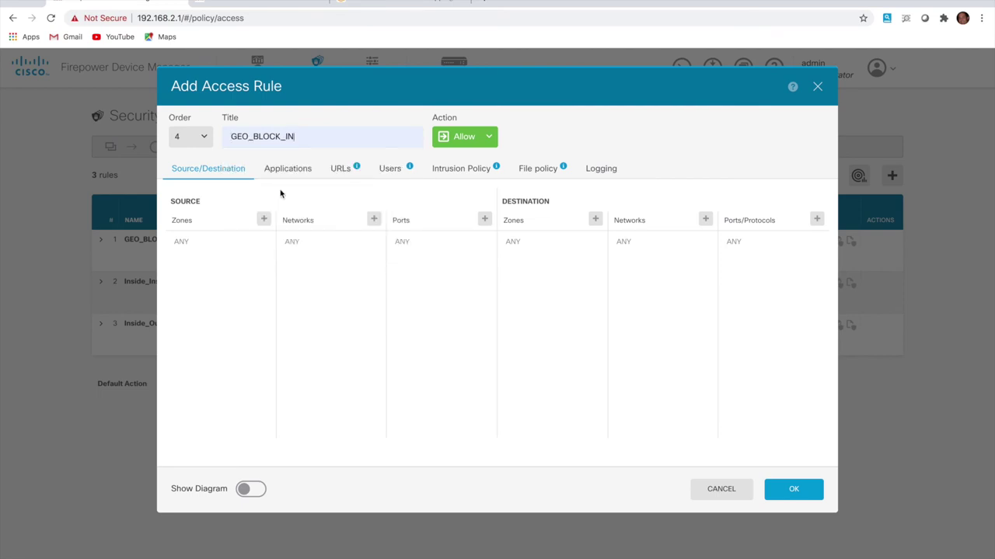
pyautogui.click(471, 141)
pyautogui.click(473, 176)
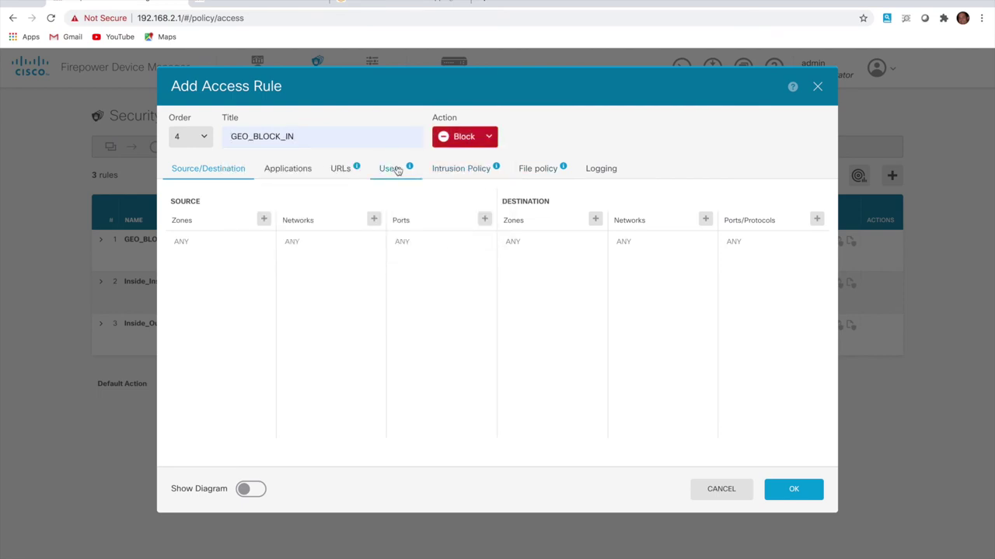
# Set the source to outside_zone with the GEO_BLOCK geolocation network
pyautogui.click(264, 220)
pyautogui.click(220, 296)
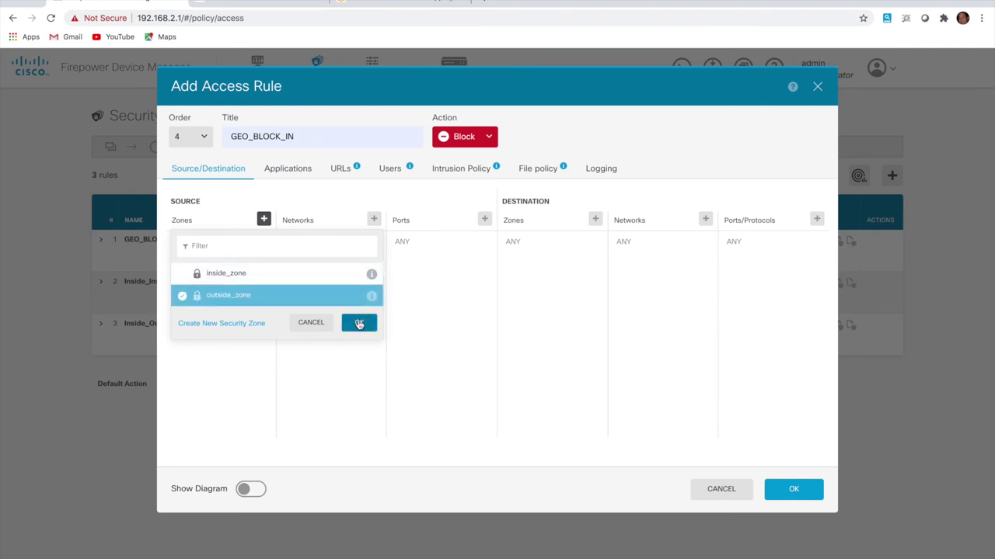
pyautogui.click(357, 324)
pyautogui.click(373, 221)
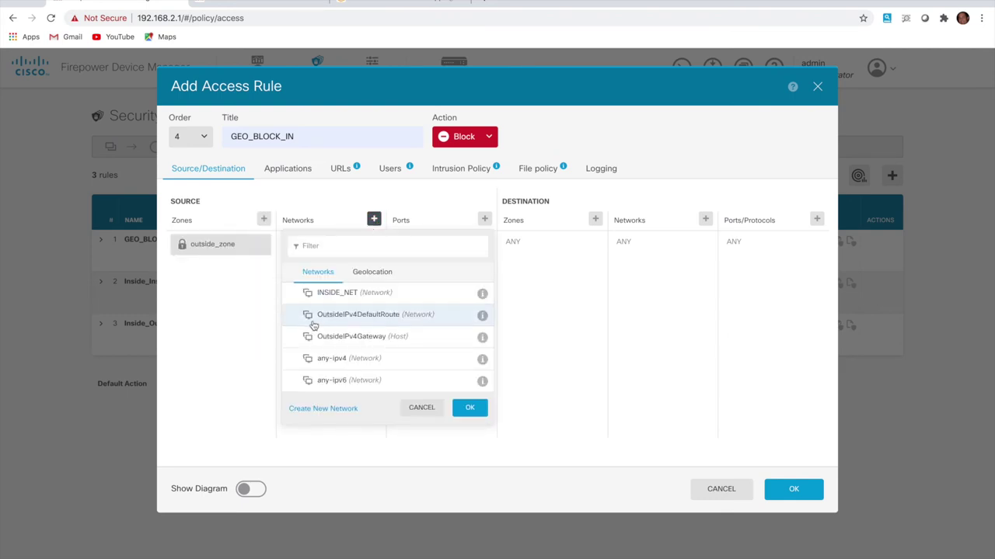
pyautogui.click(380, 271)
pyautogui.scroll(-2, 322, 401)
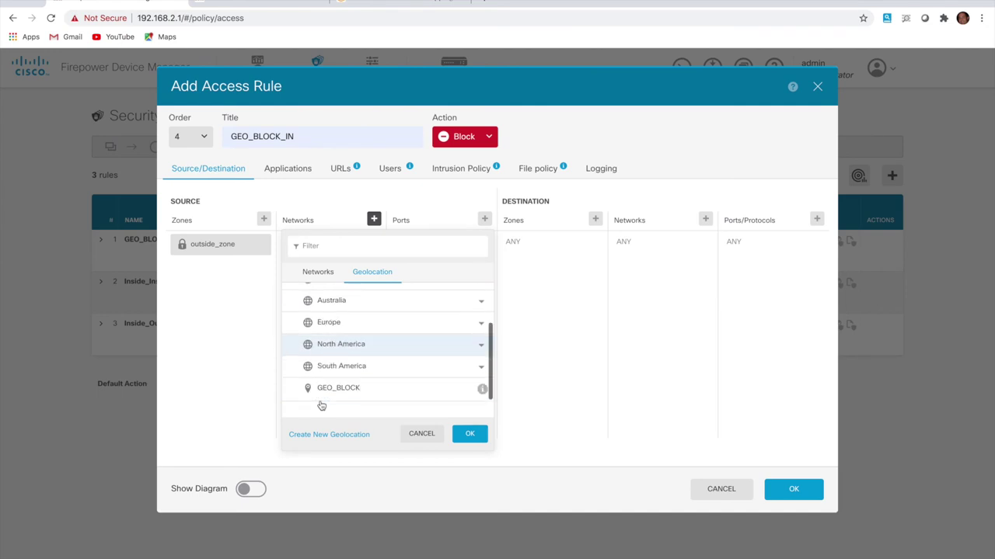
pyautogui.click(338, 395)
pyautogui.click(471, 435)
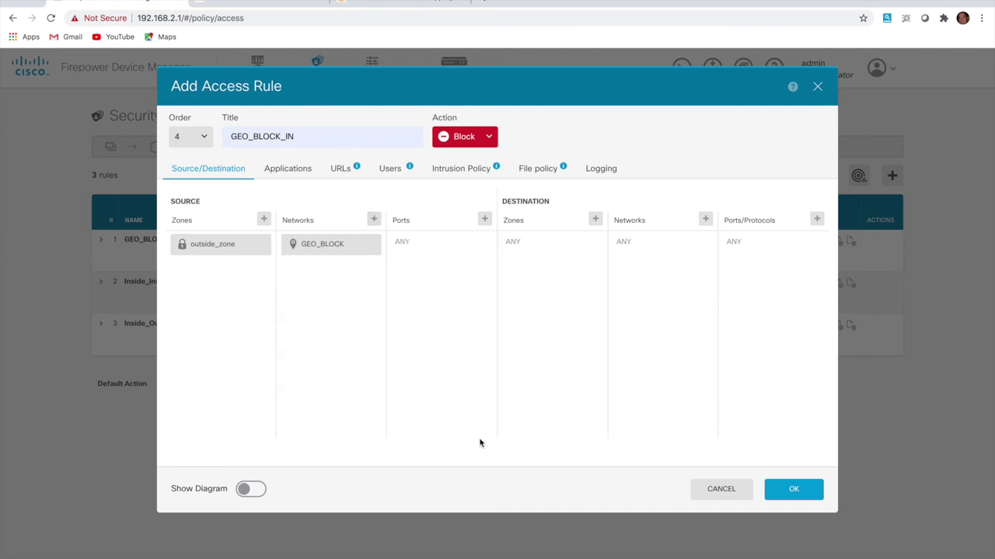
# Set destination inside_zone/INSIDE_NET, log at beginning and end, and save the rule
pyautogui.click(595, 221)
pyautogui.click(557, 275)
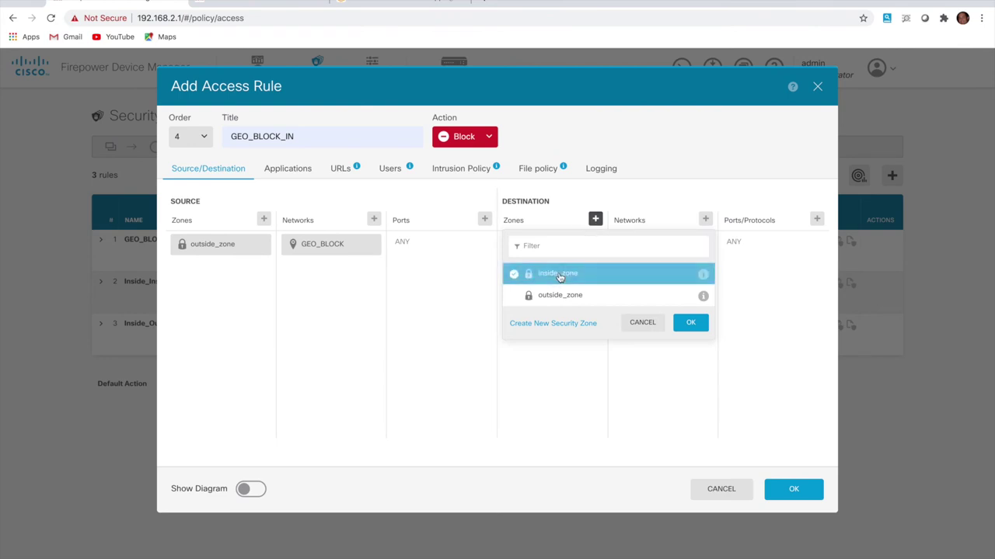
pyautogui.click(690, 323)
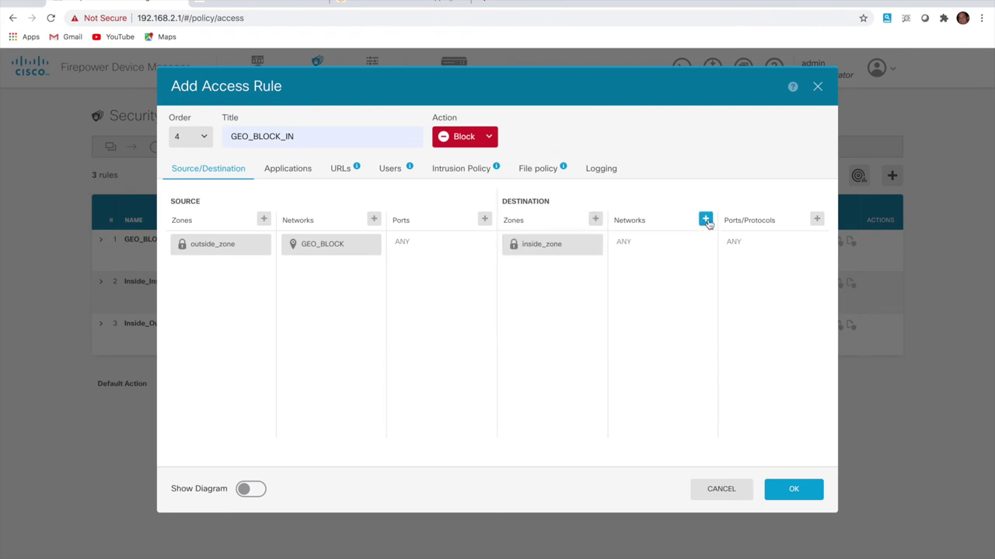
pyautogui.click(705, 221)
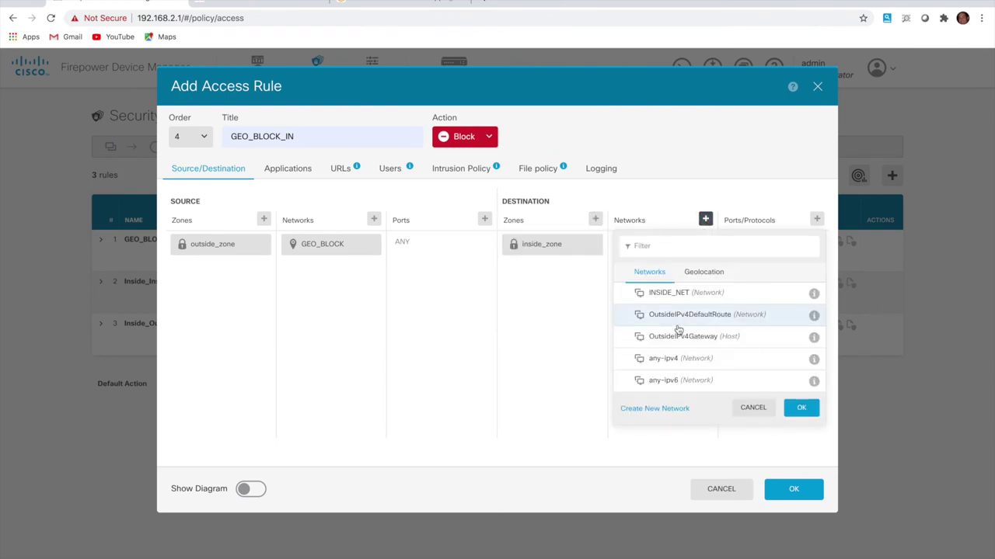
pyautogui.click(681, 300)
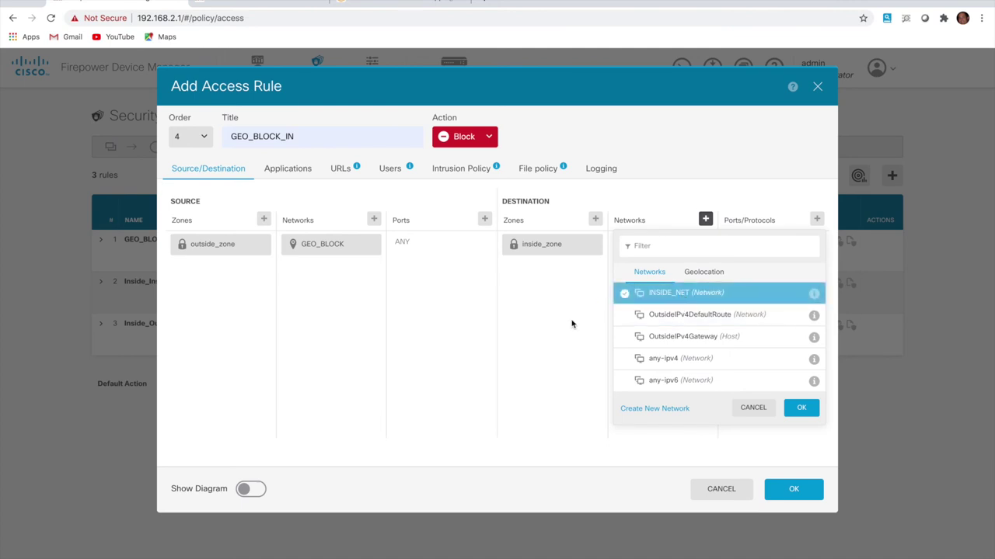
pyautogui.click(799, 407)
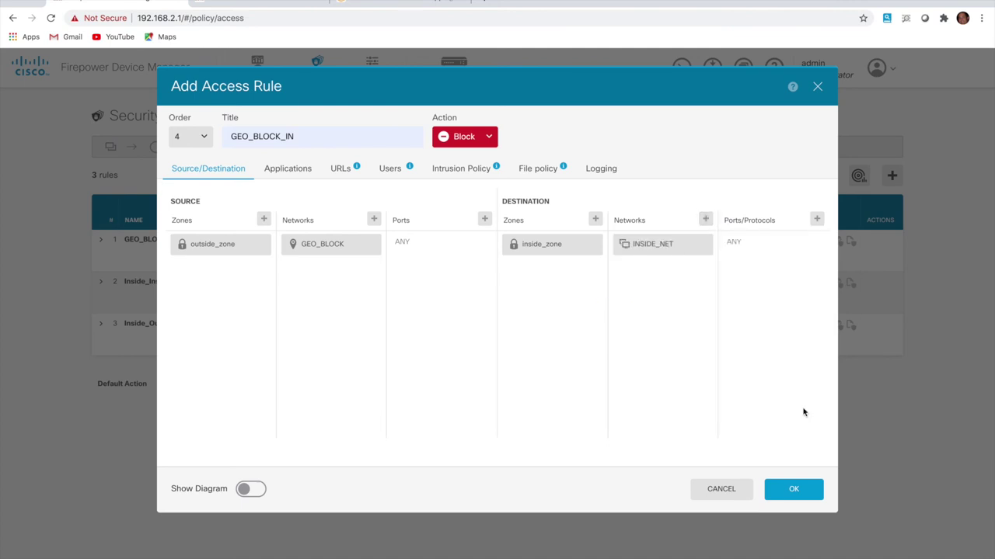
pyautogui.click(598, 168)
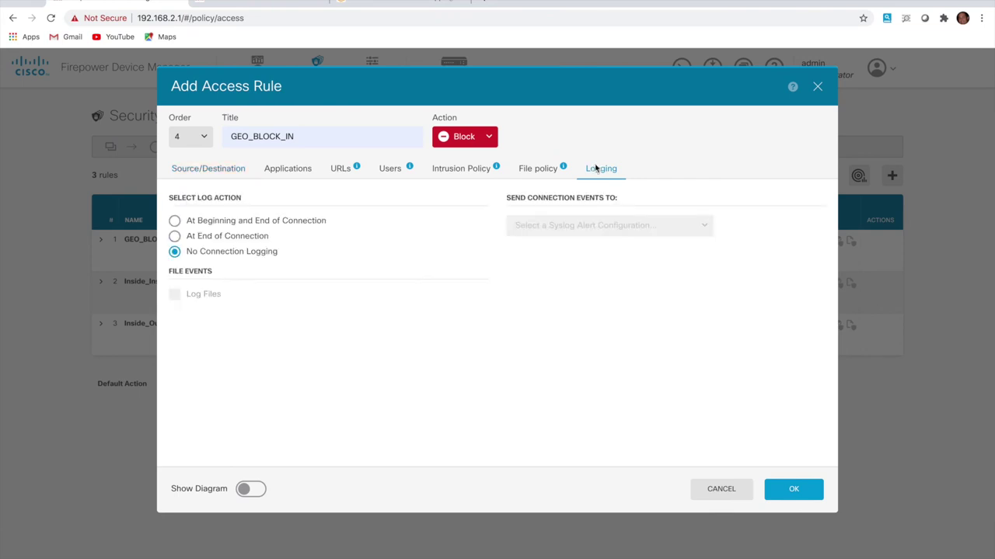
pyautogui.click(175, 222)
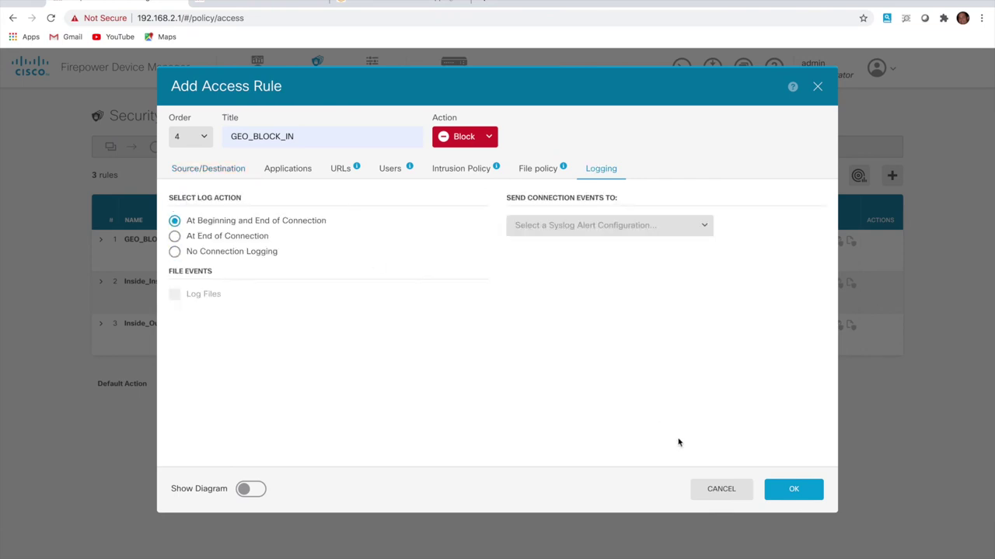
pyautogui.click(798, 493)
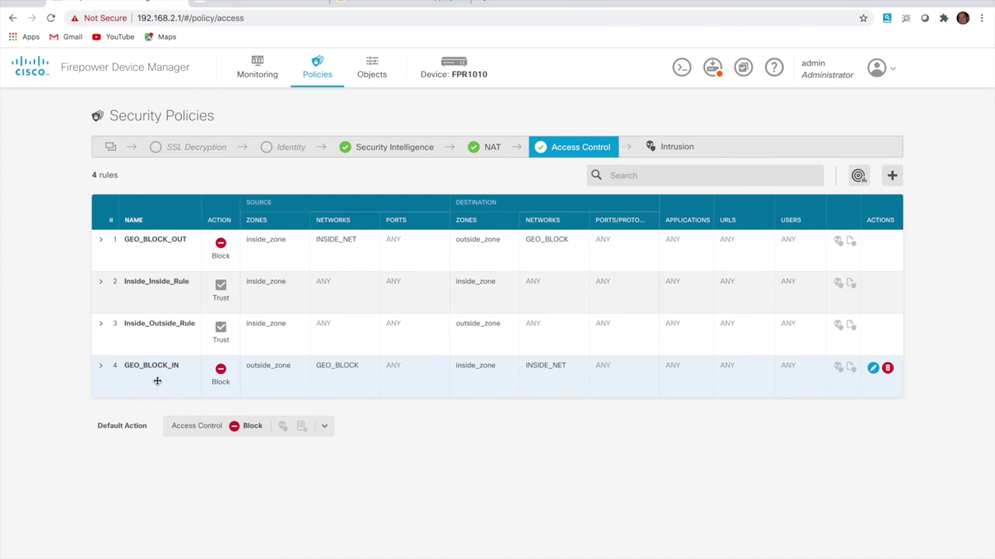
# Drag GEO_BLOCK_IN to position 1 above GEO_BLOCK_OUT, then cancel an empty new rule
pyautogui.moveTo(157, 381); pyautogui.dragTo(153, 250)
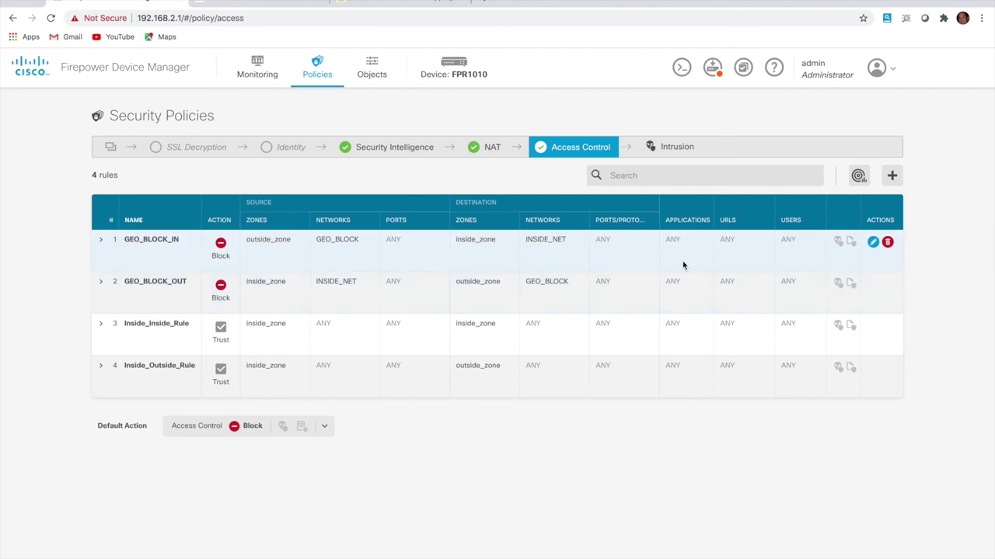
pyautogui.click(895, 185)
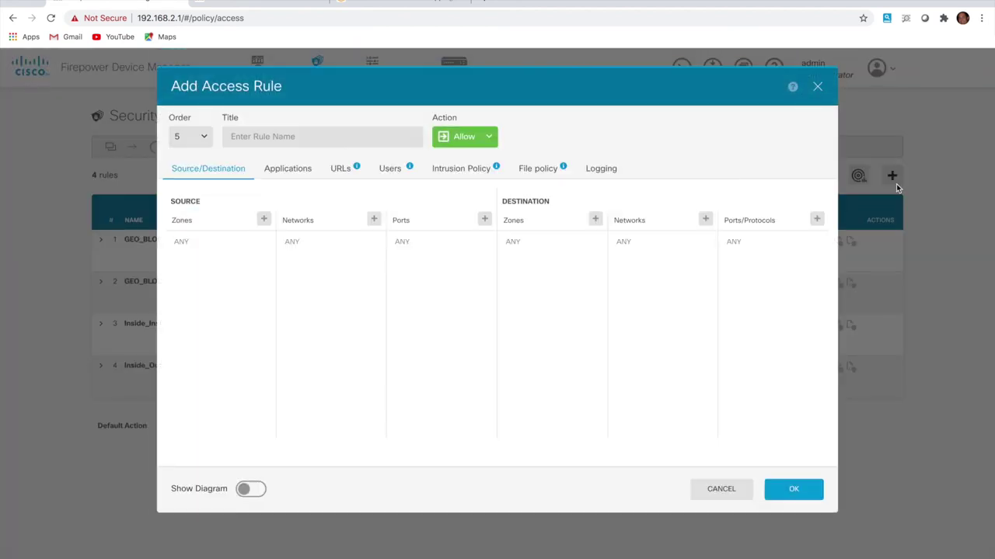
pyautogui.click(724, 491)
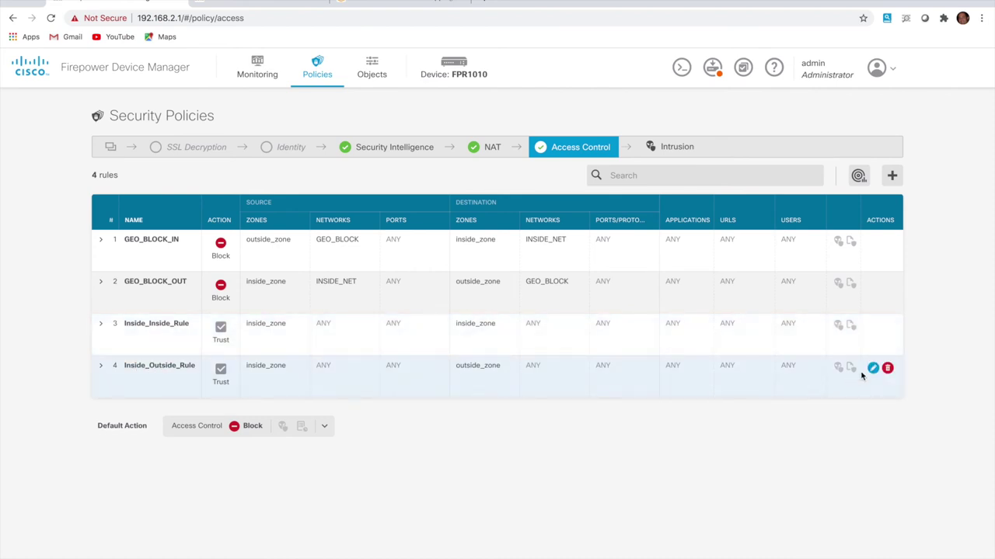
# Edit Inside_Outside_Rule to action Allow with the Block Malware All file policy
pyautogui.click(873, 369)
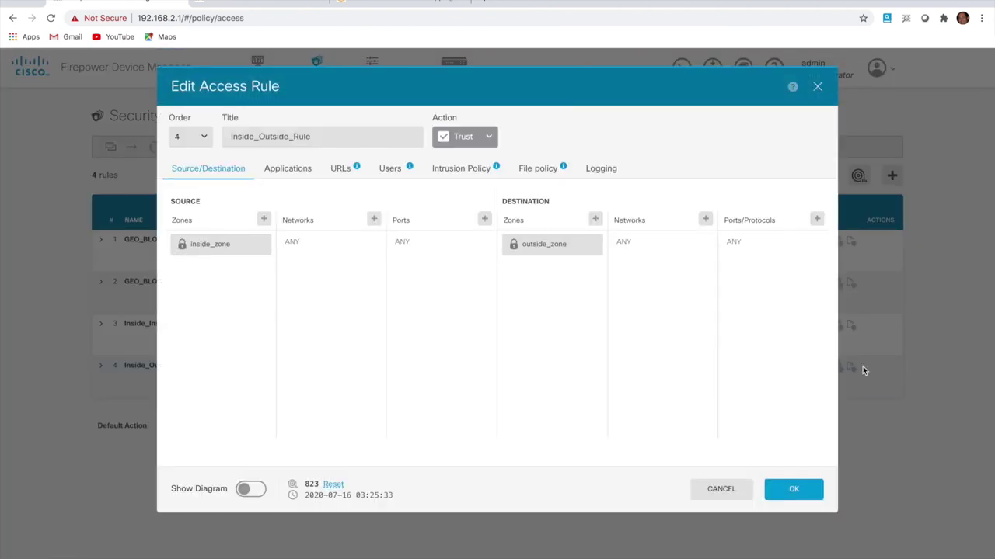
pyautogui.click(464, 169)
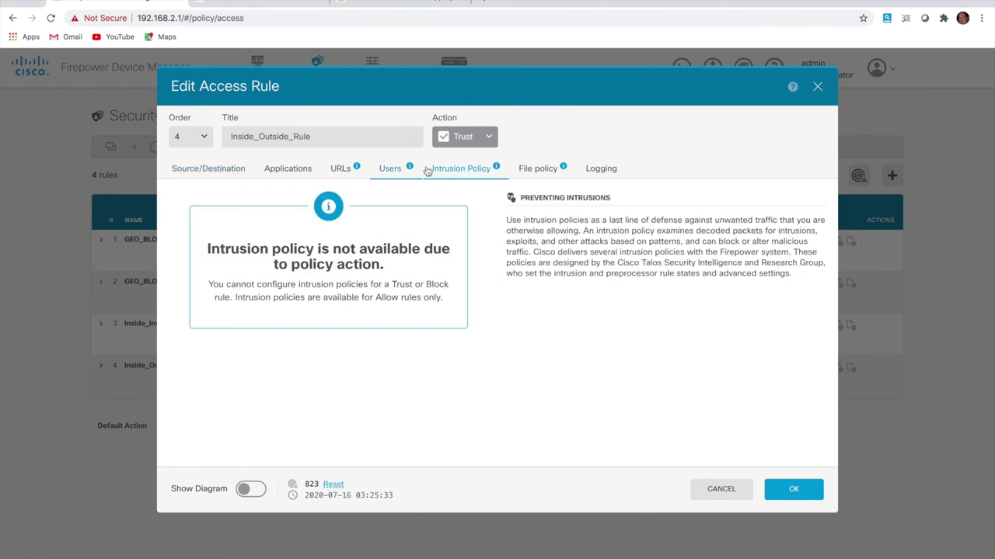
pyautogui.click(533, 174)
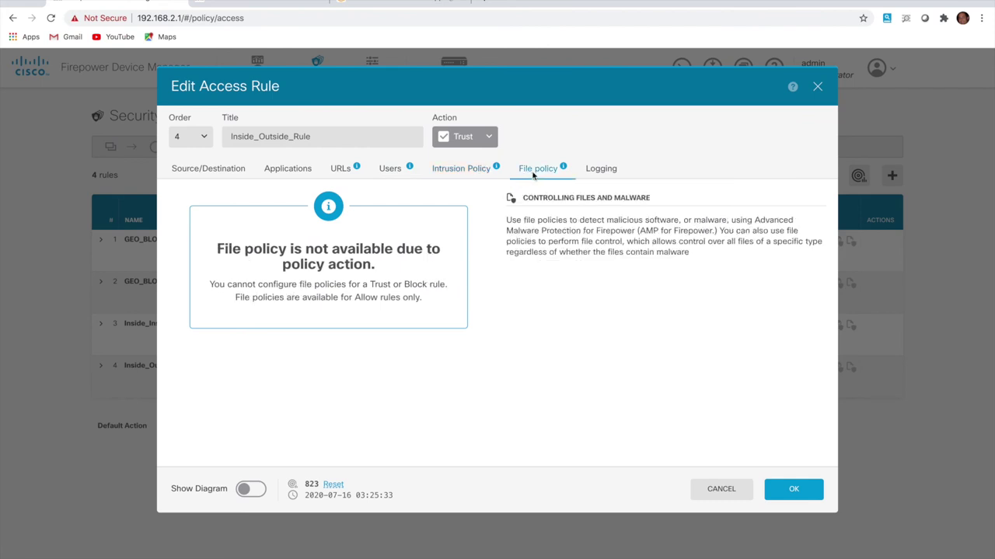
pyautogui.click(489, 140)
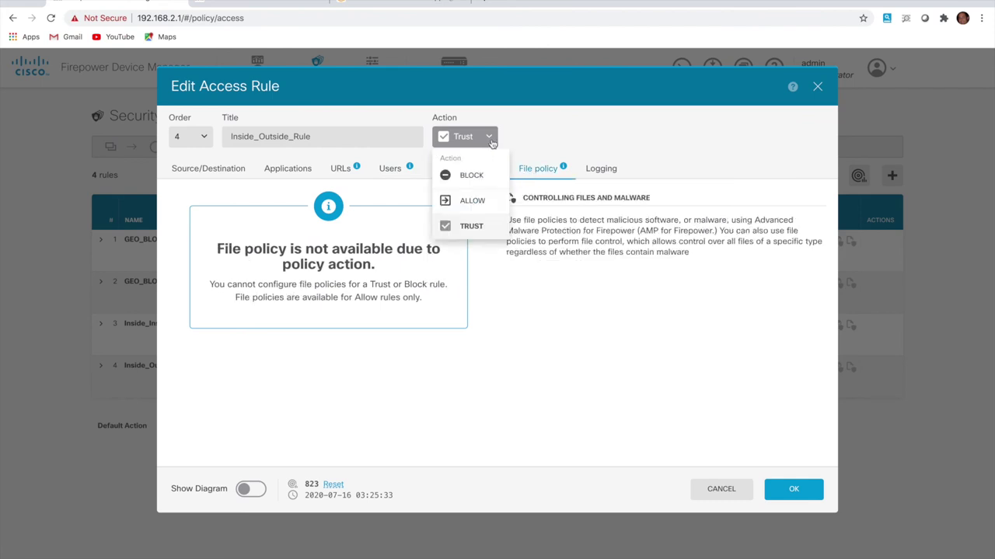
pyautogui.click(477, 202)
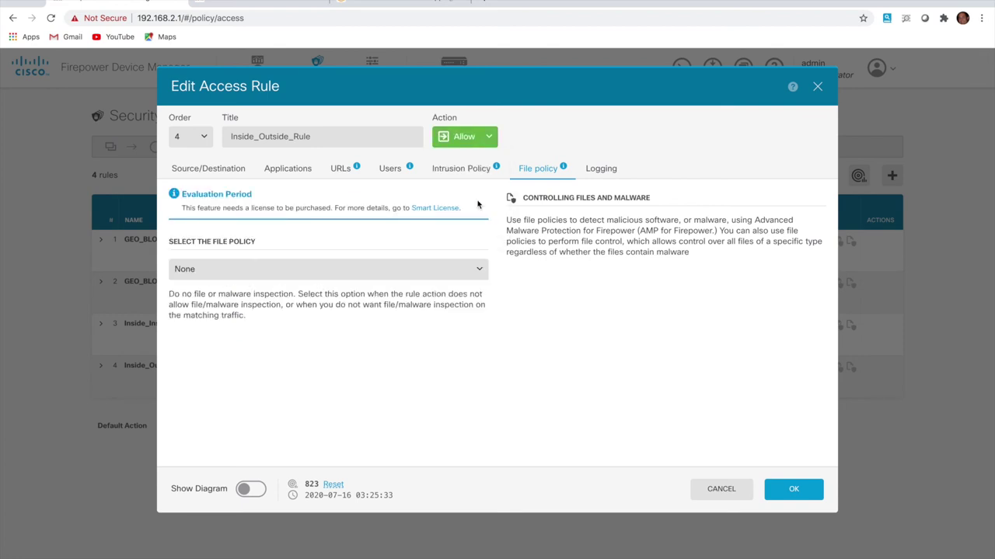
pyautogui.click(410, 272)
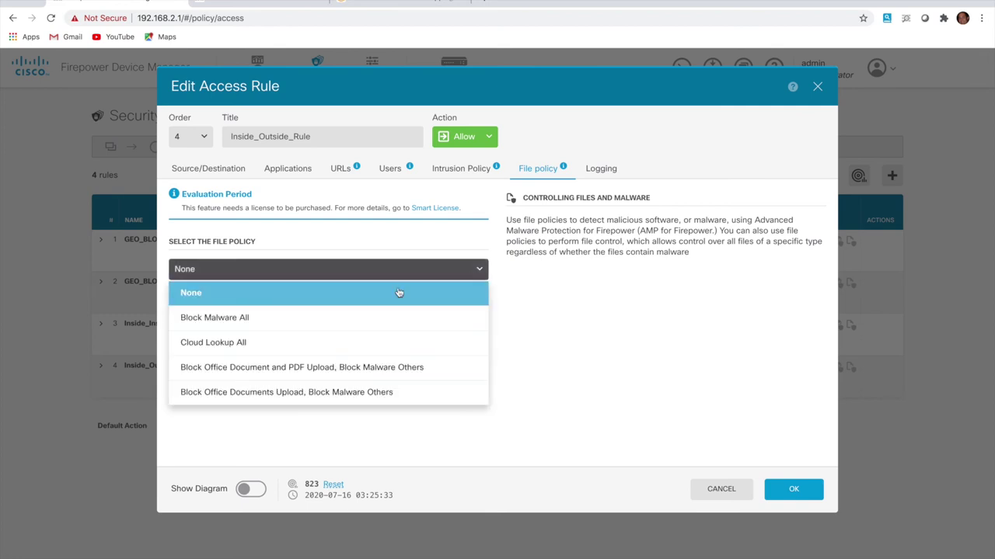
pyautogui.click(386, 318)
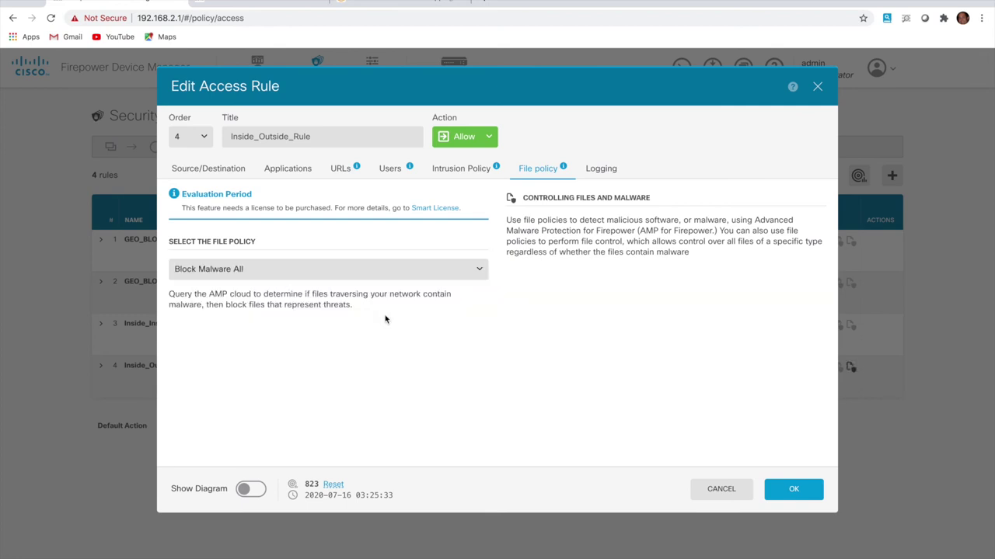
# Enable intrusion inspection at Balanced Security and Connectivity level
pyautogui.click(465, 173)
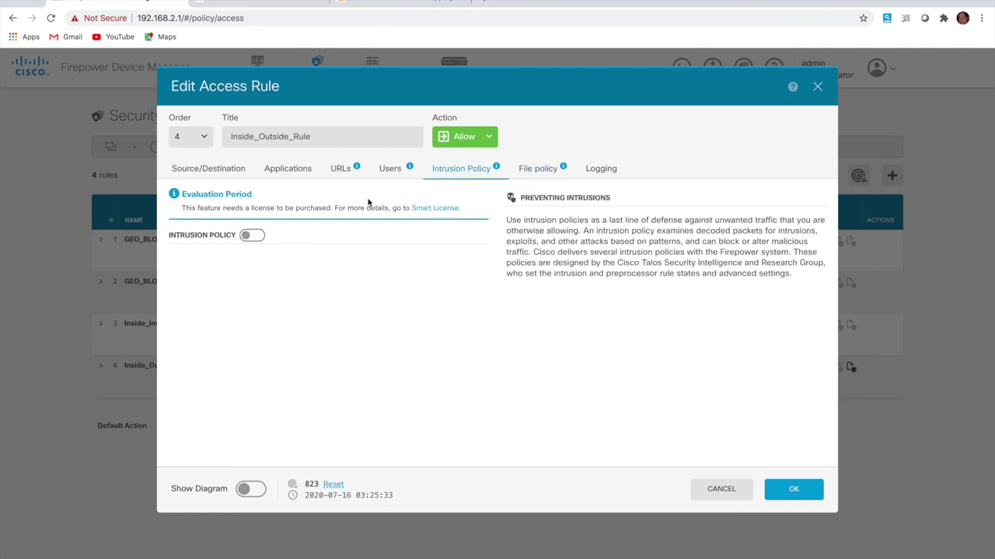
pyautogui.click(256, 236)
pyautogui.click(284, 276)
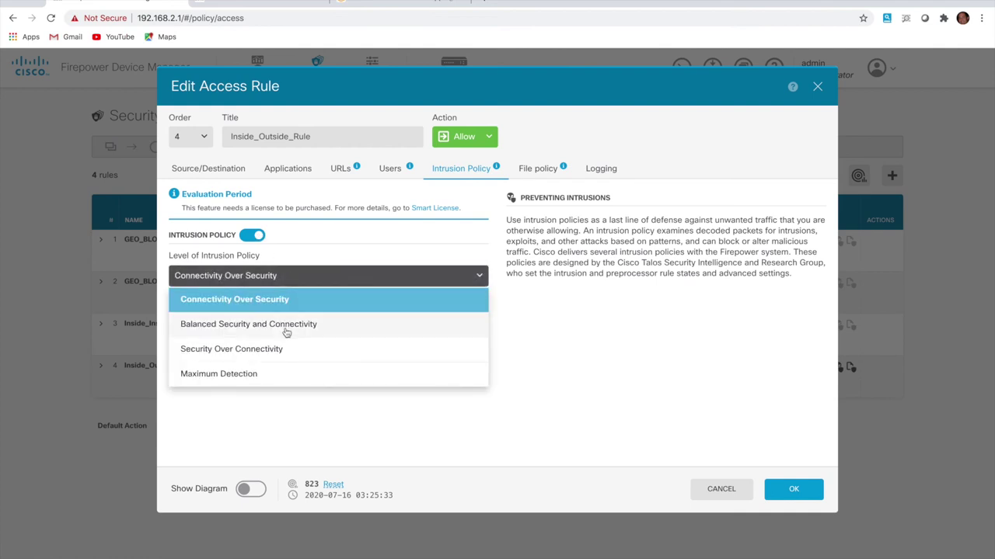
pyautogui.click(290, 331)
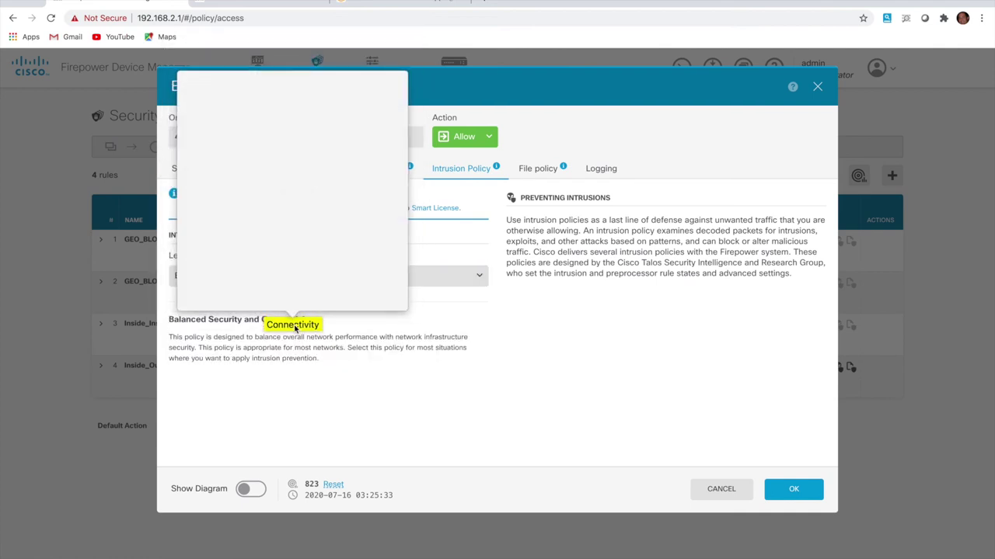
pyautogui.click(238, 327)
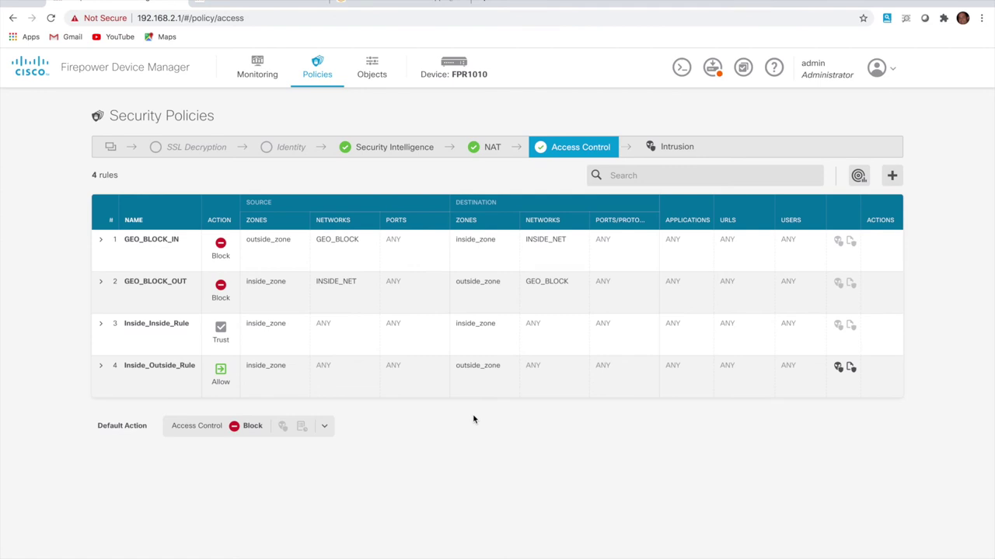
# Open the Intrusion policy stage and view the Balanced Security and Connectivity rule list
pyautogui.moveTo(361, 383)
pyautogui.click(675, 152)
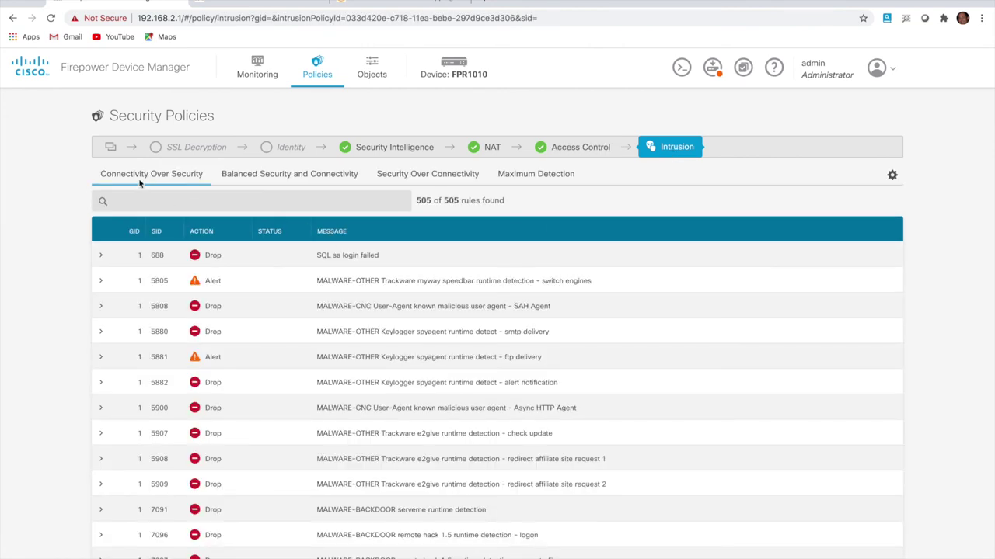
pyautogui.click(253, 178)
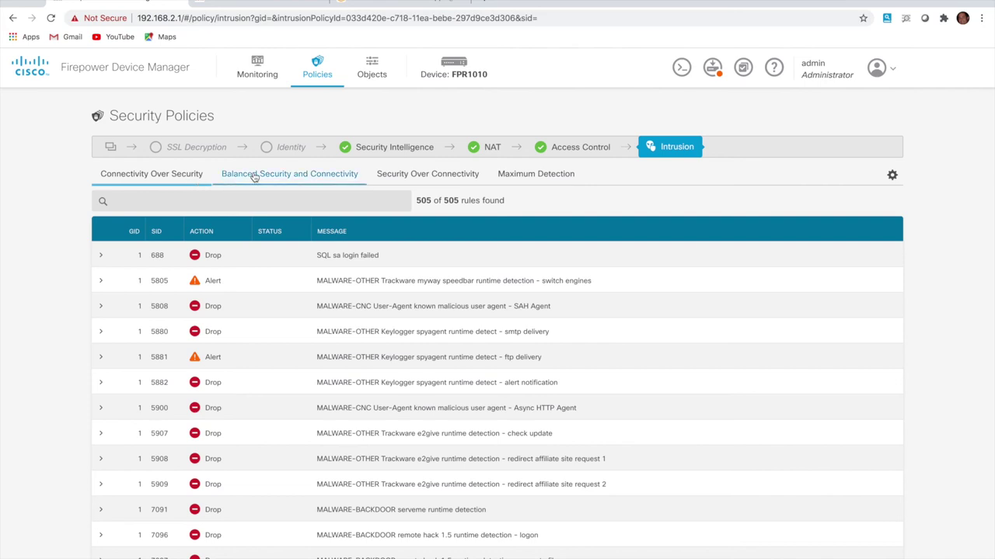
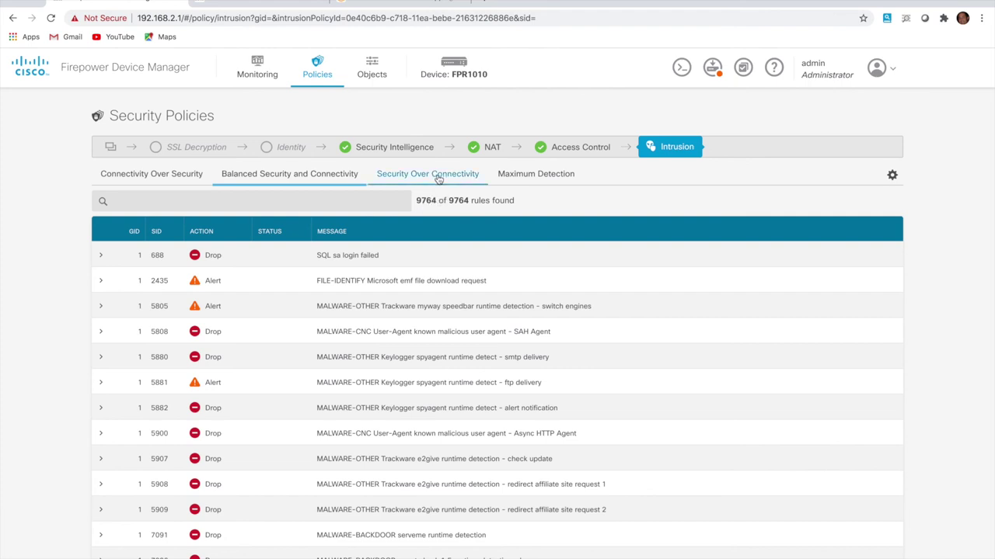
# View the Security Over Connectivity intrusion rule set, then return to the Access Control rules
pyautogui.click(439, 176)
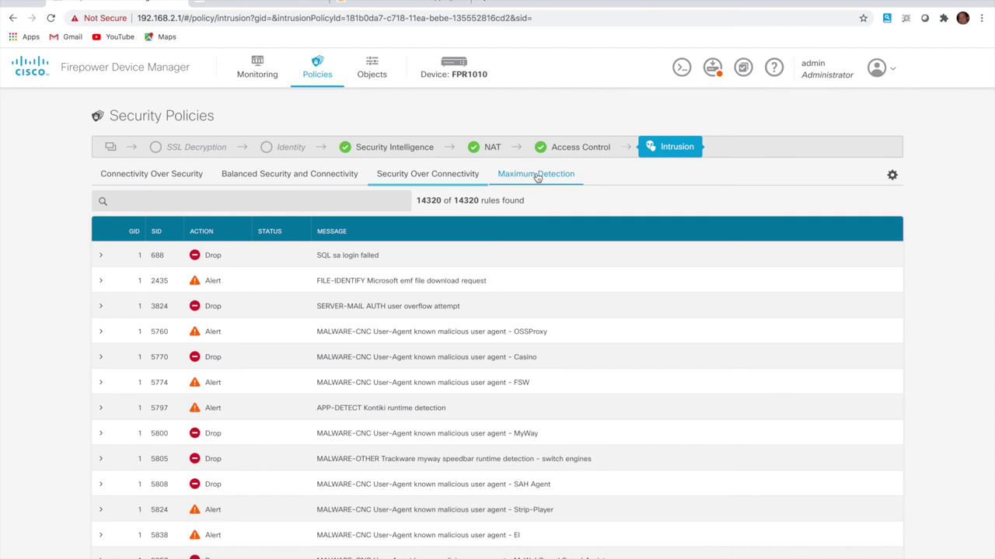
pyautogui.click(578, 152)
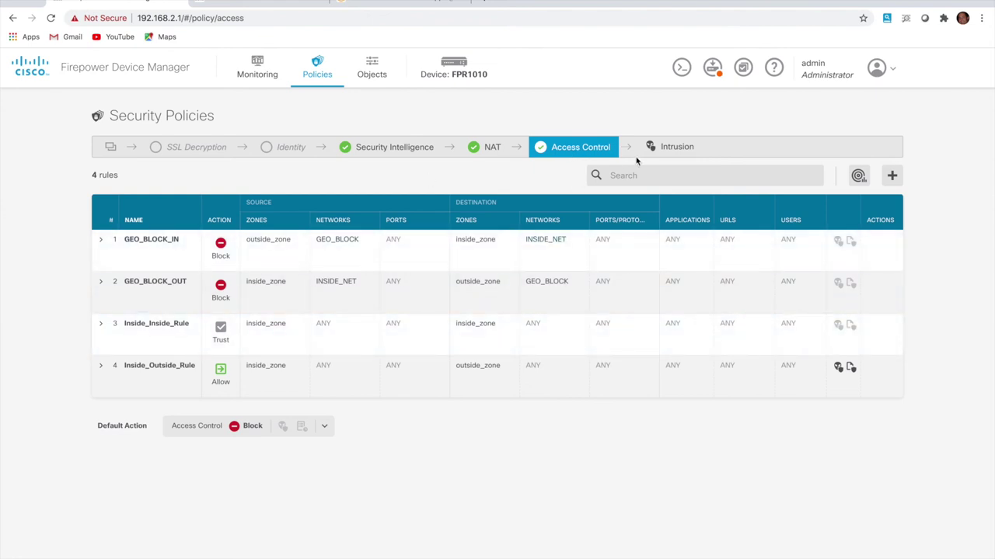
# Add a new access rule titled URL_BLOCK_OUT with its action set to Block
pyautogui.click(892, 175)
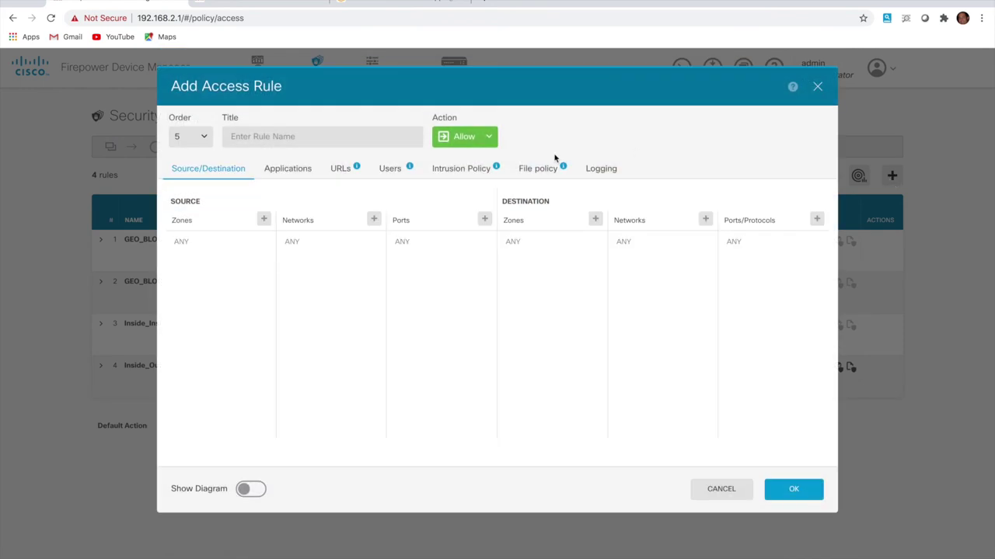
pyautogui.click(346, 136)
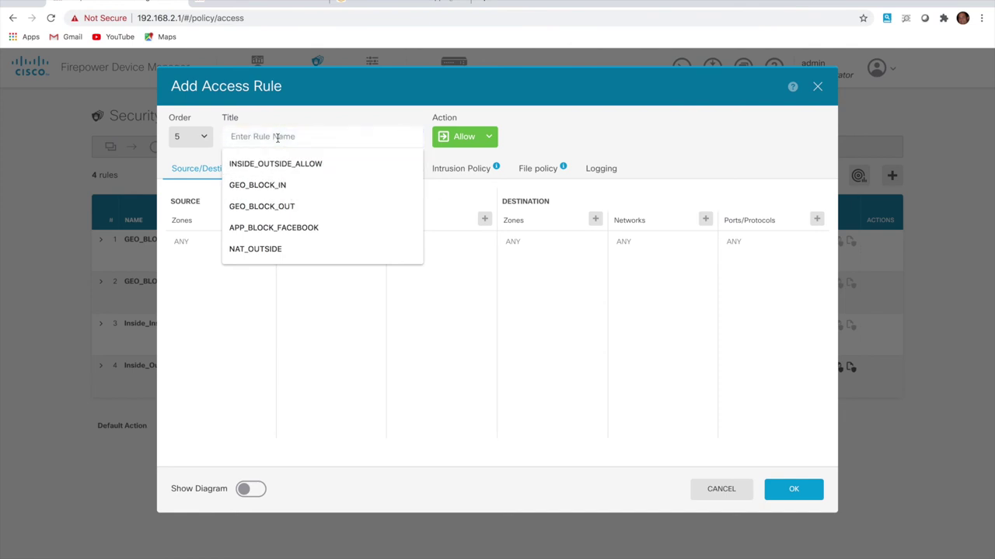
pyautogui.write('a')
pyautogui.press('BackSpace')
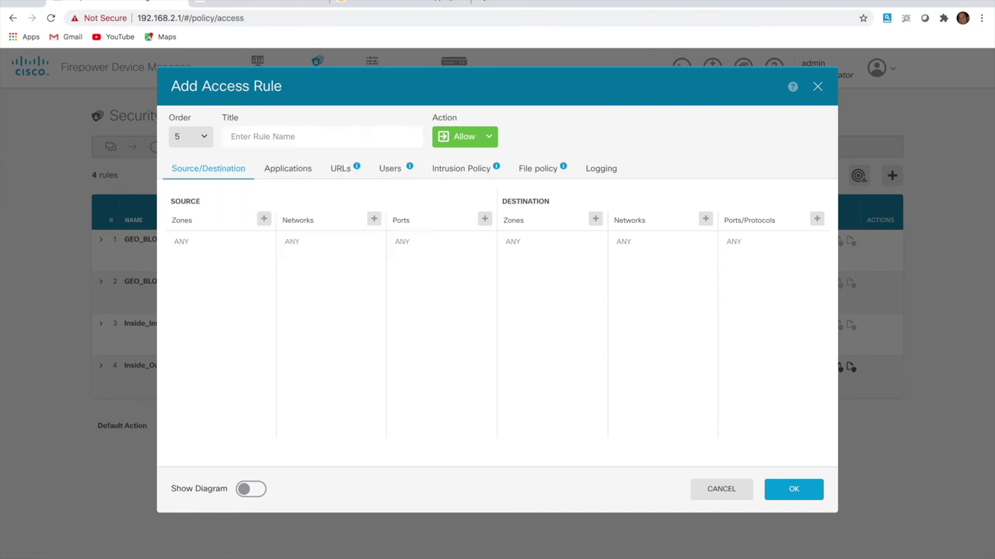
pyautogui.write('URL_BLOCK_OUT')
pyautogui.click(470, 145)
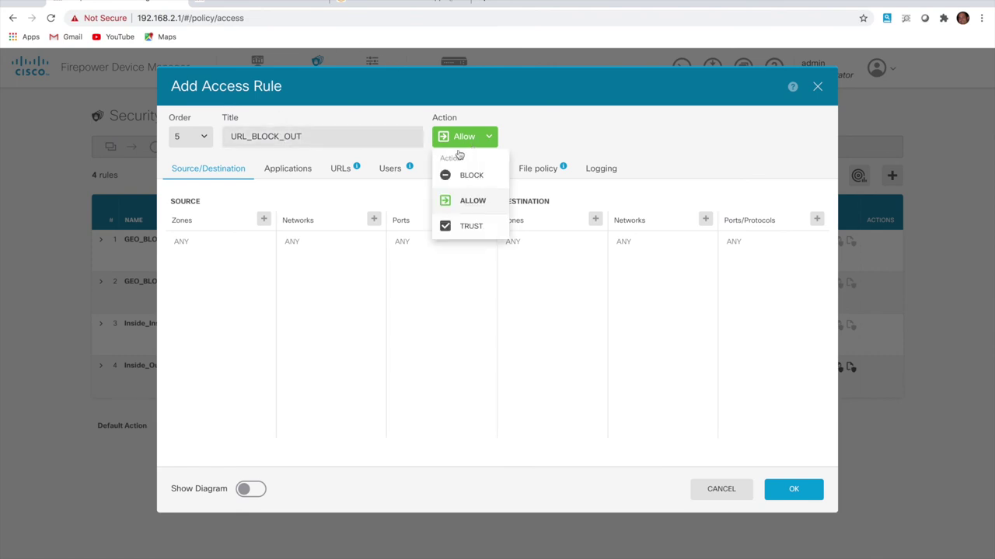
pyautogui.click(464, 176)
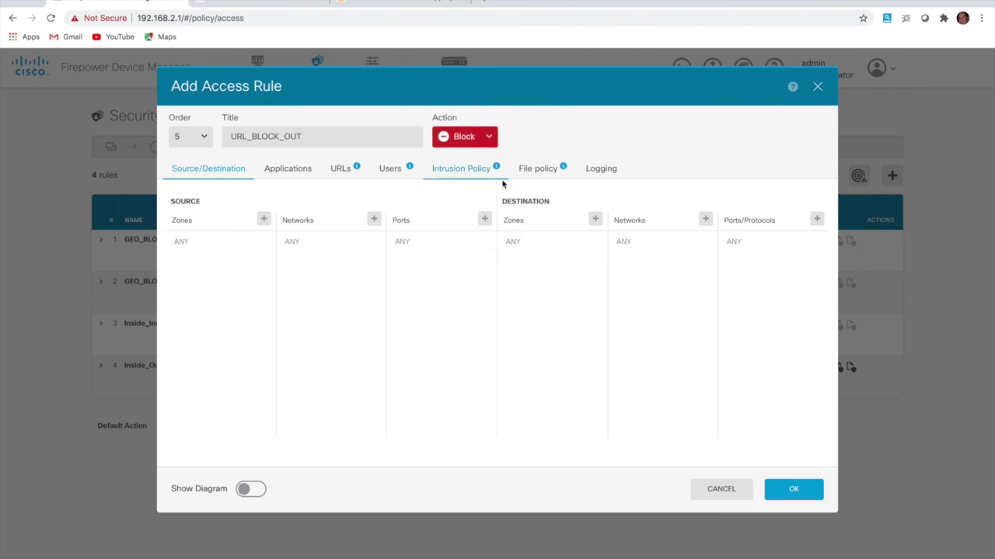
# Set source zone inside_zone, source network INSIDE_NET and destination zone outside_zone
pyautogui.click(263, 220)
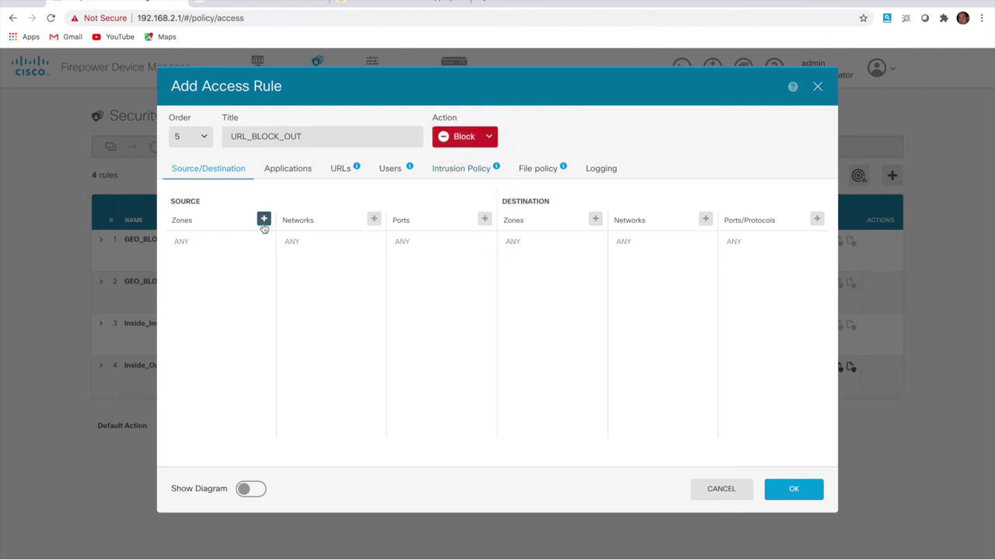
pyautogui.click(243, 278)
pyautogui.click(356, 321)
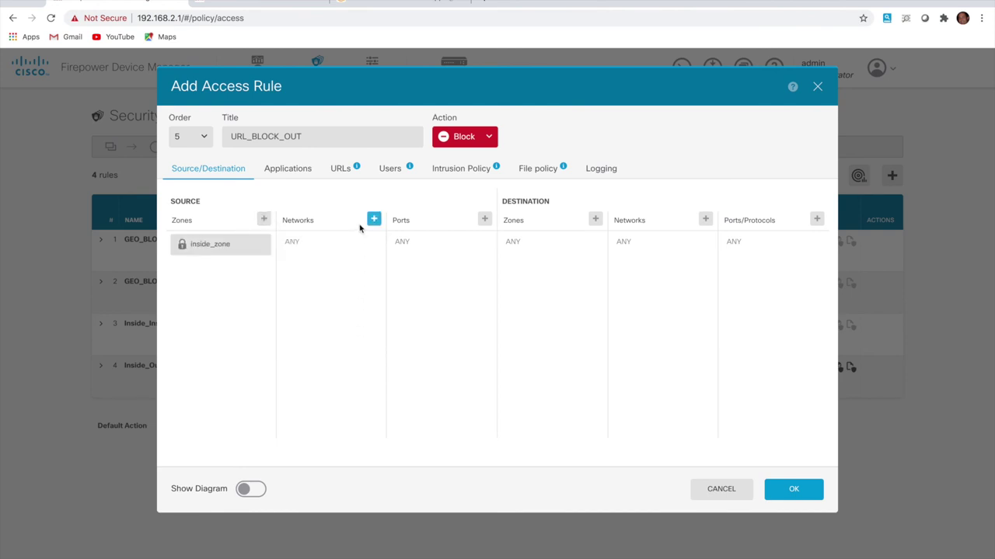
pyautogui.click(372, 221)
pyautogui.click(350, 295)
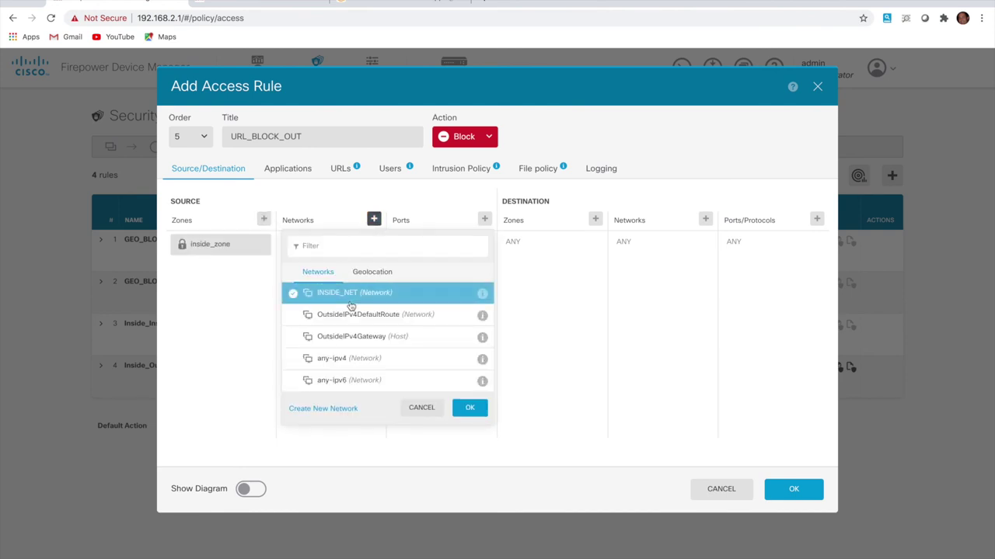
pyautogui.click(469, 407)
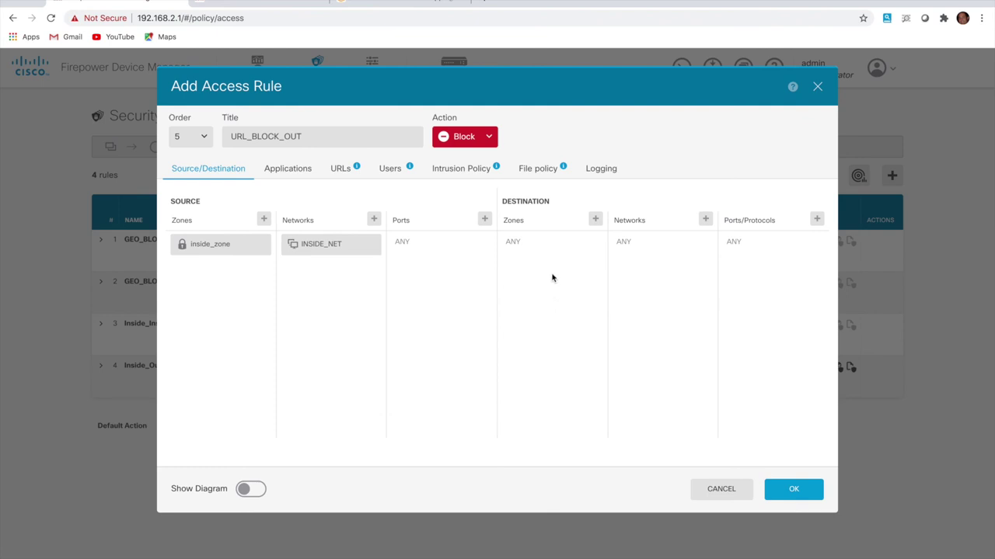
pyautogui.click(595, 221)
pyautogui.click(568, 296)
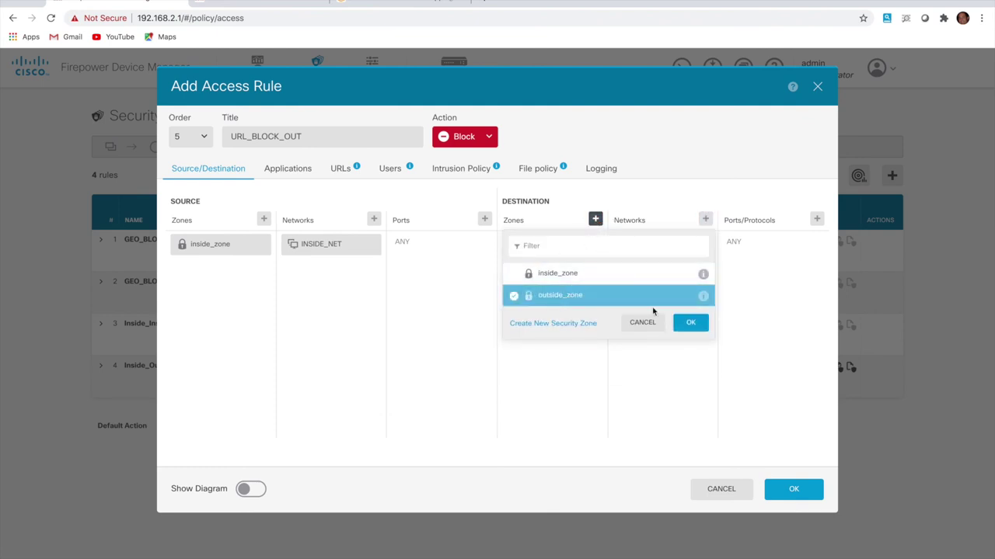
pyautogui.click(693, 324)
pyautogui.click(391, 173)
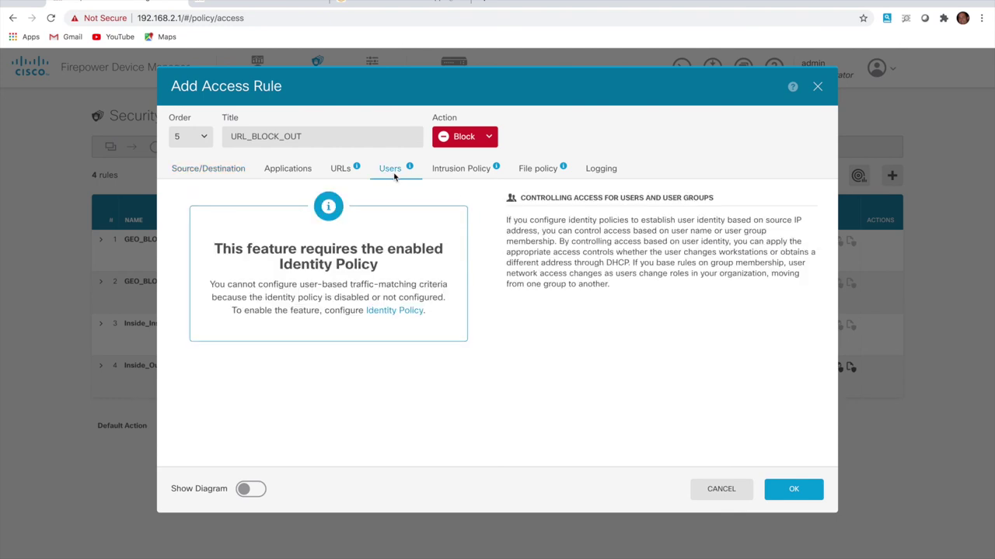
# Add the Adult and Pornography and Nudity URL categories to the rule
pyautogui.click(339, 173)
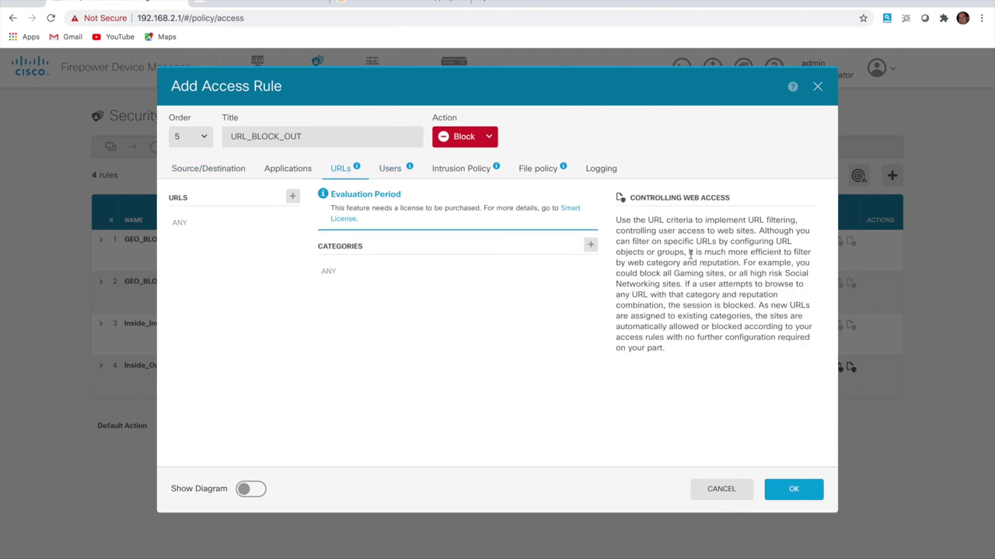
pyautogui.click(589, 244)
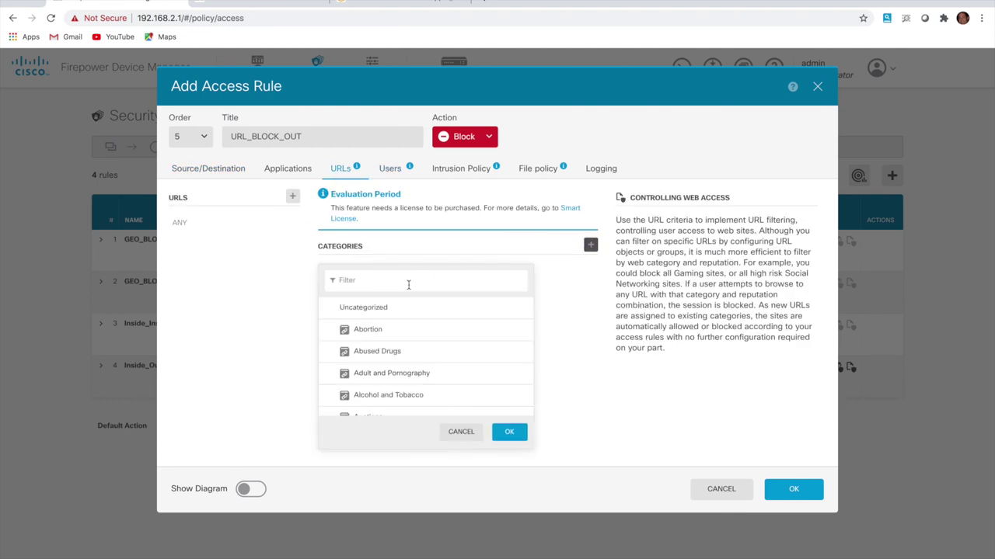
pyautogui.click(414, 381)
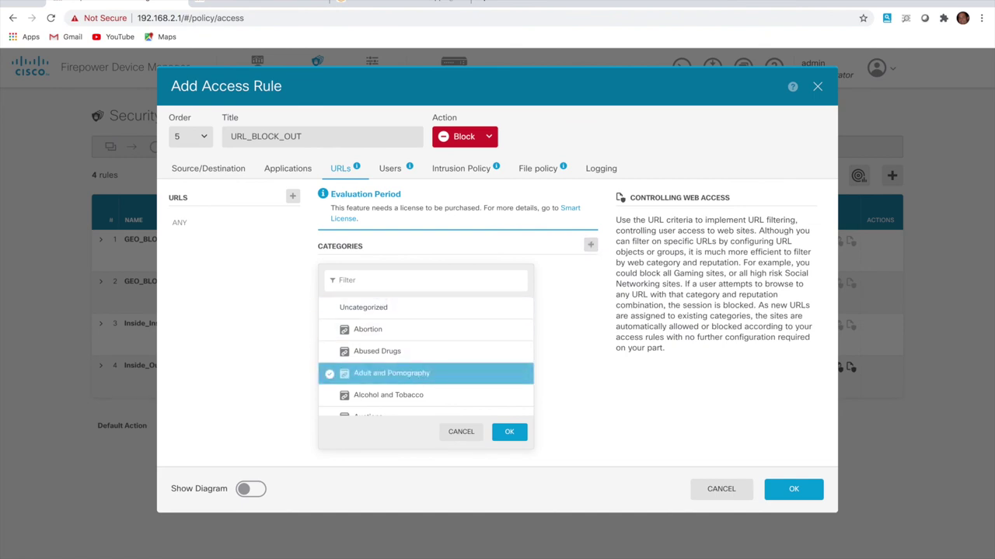
pyautogui.write('nud')
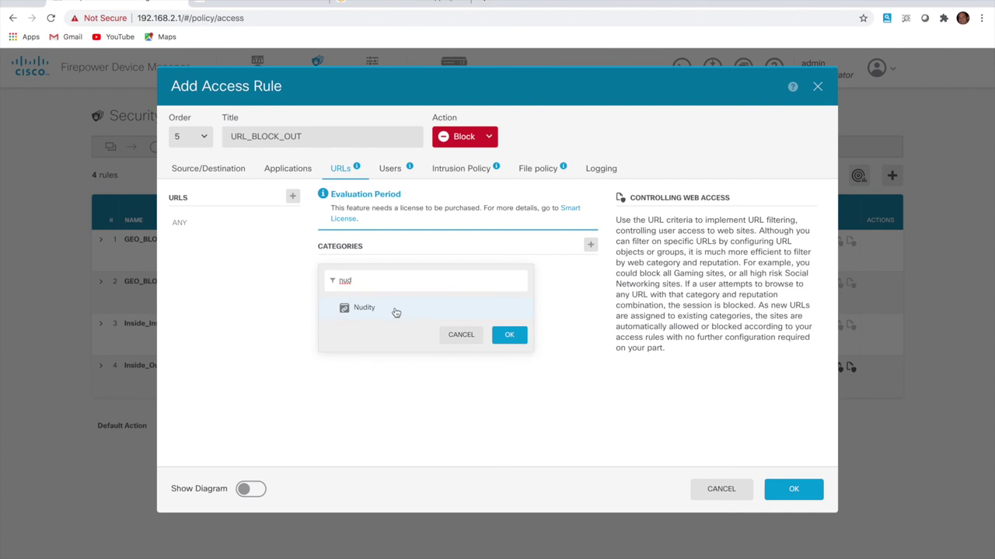
pyautogui.click(388, 307)
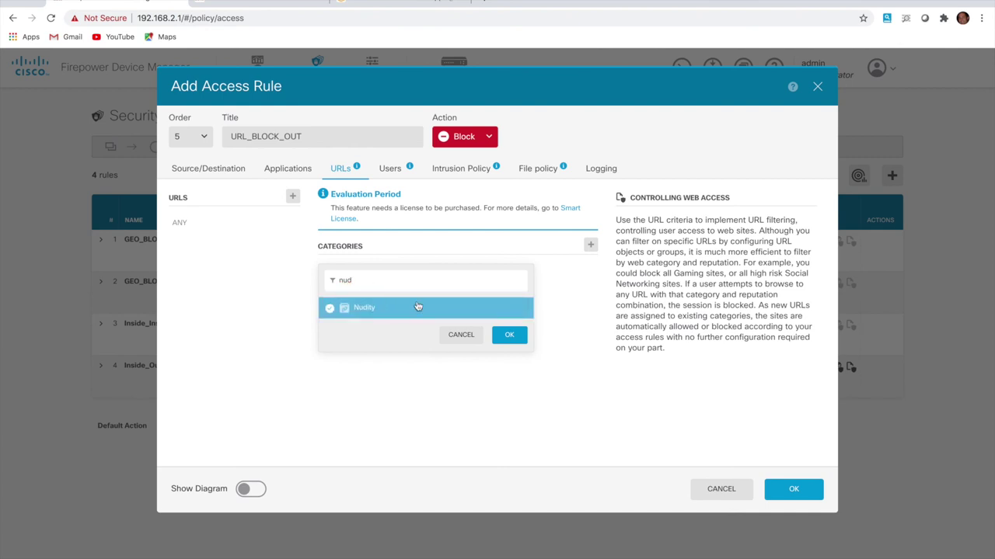
pyautogui.click(512, 337)
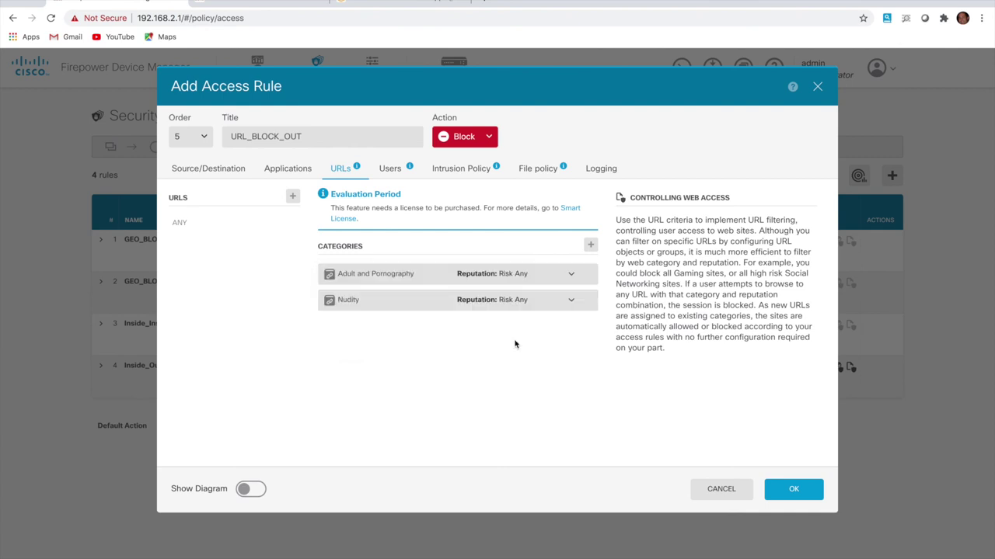
# Add the Shopping URL category too and save the rule
pyautogui.click(590, 245)
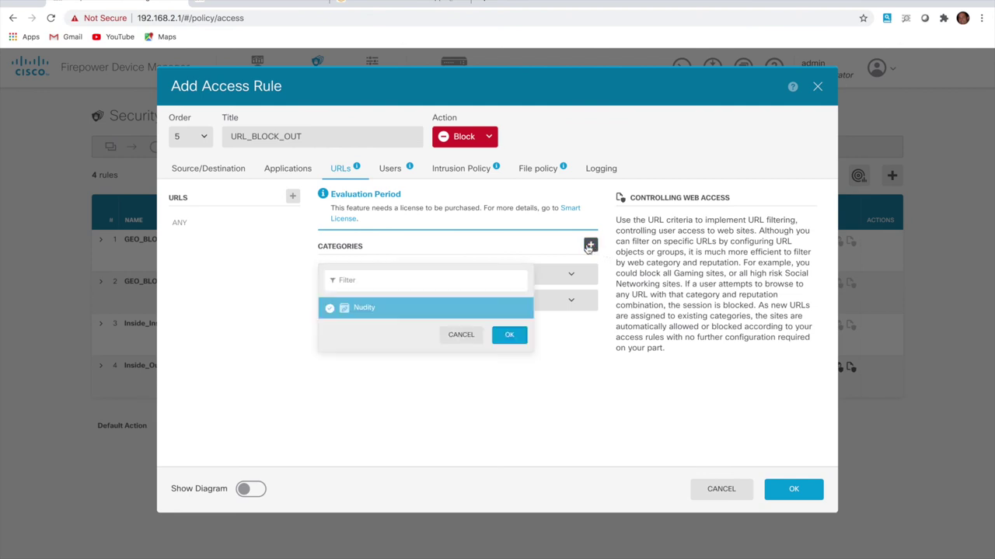
pyautogui.click(408, 280)
pyautogui.write('shop')
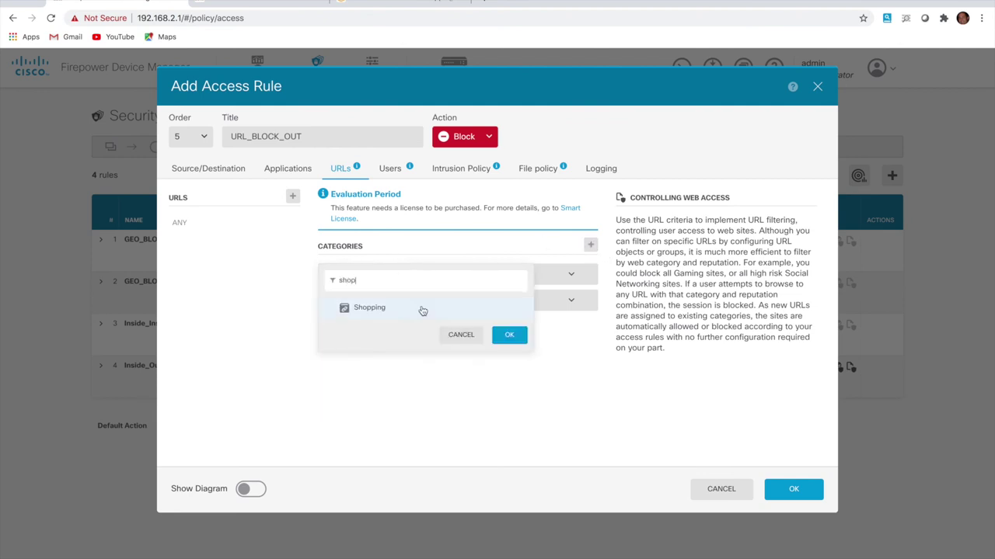
pyautogui.click(416, 311)
pyautogui.click(509, 335)
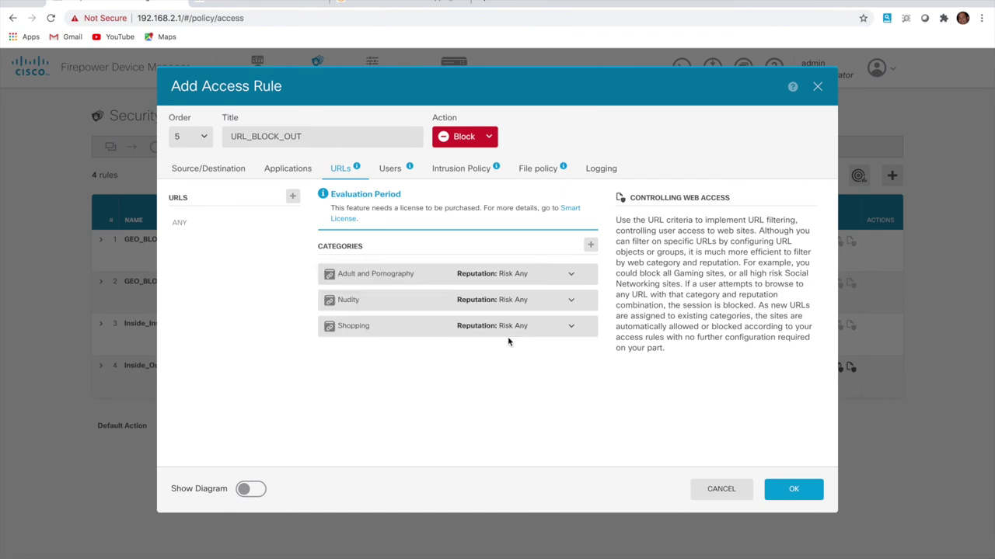
pyautogui.click(796, 488)
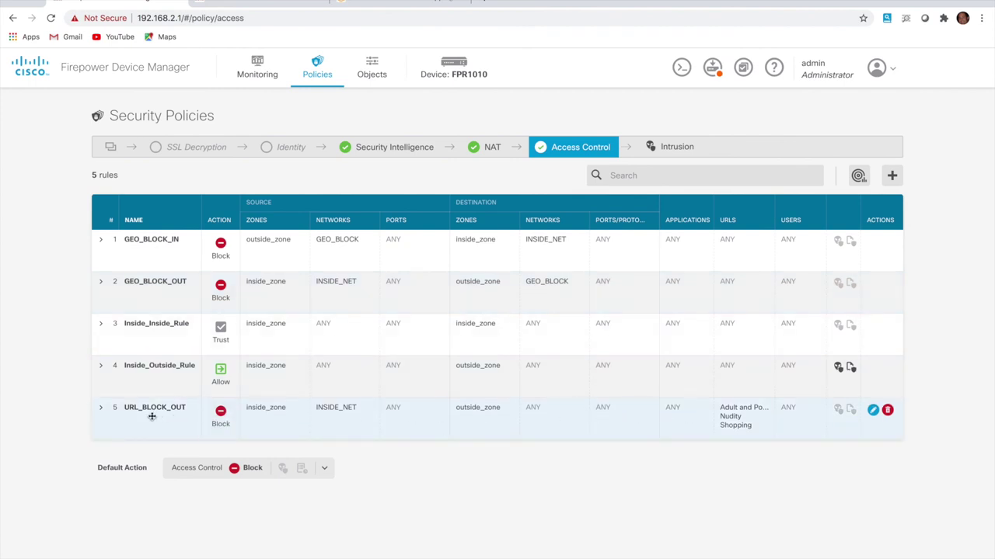
# Move URL_BLOCK_OUT up to position 3 and log connections at beginning and end
pyautogui.moveTo(147, 425); pyautogui.dragTo(156, 335)
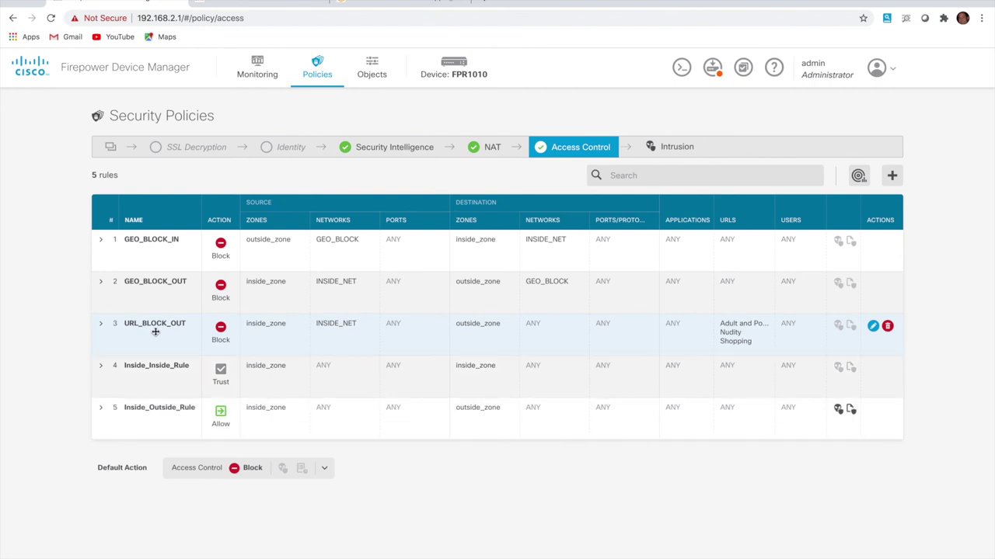
pyautogui.click(873, 326)
pyautogui.click(606, 171)
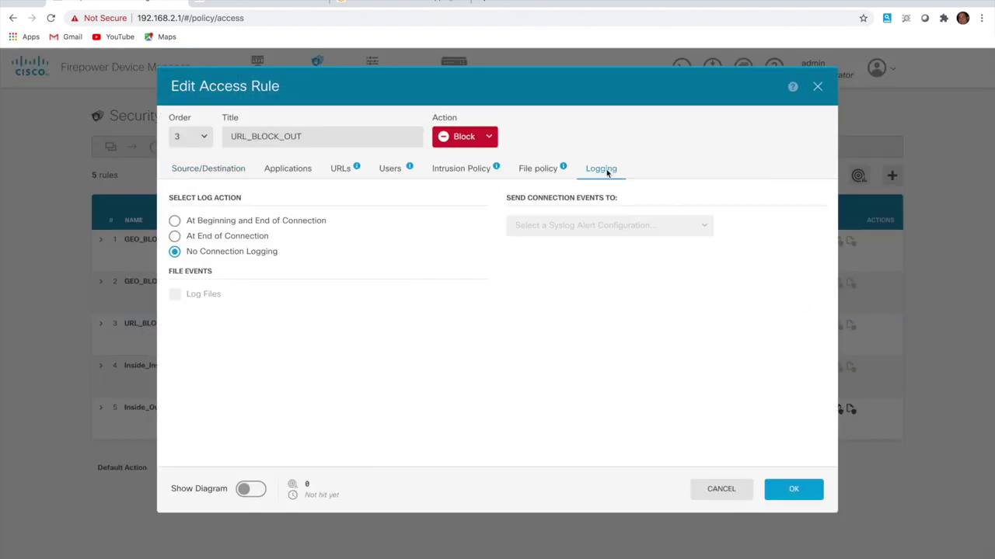
pyautogui.click(176, 222)
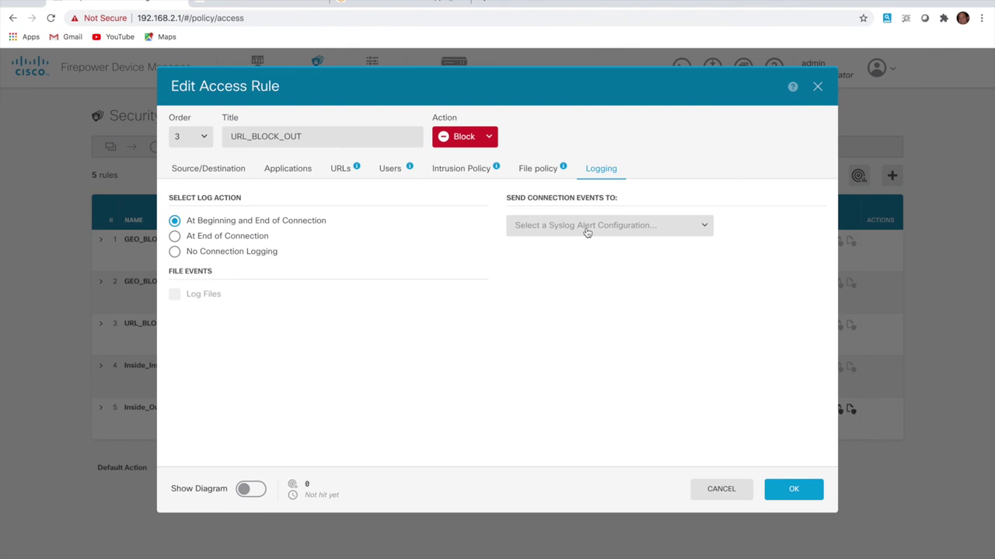
pyautogui.click(791, 494)
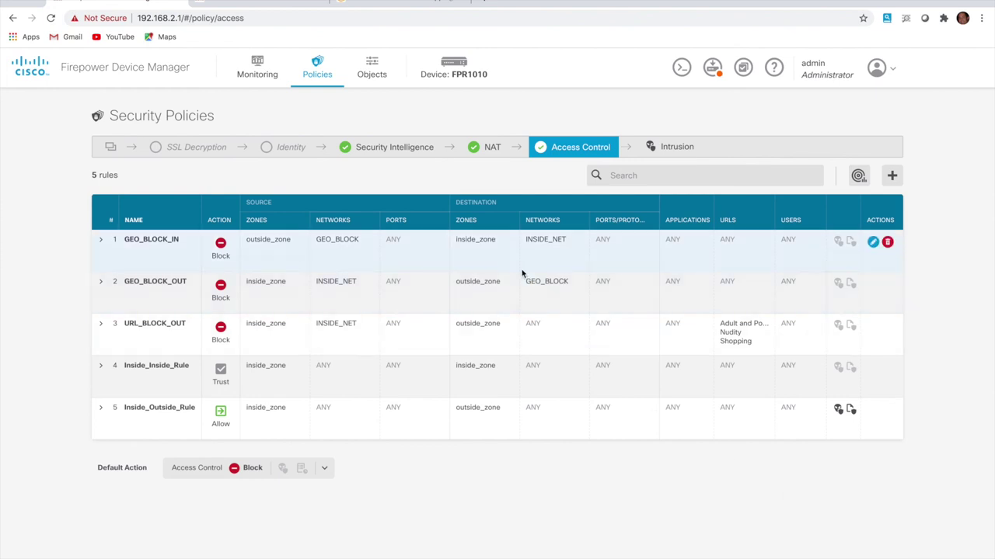
# Add a new Block access rule titled APP_BLOCK_FACEBOOK
pyautogui.click(892, 177)
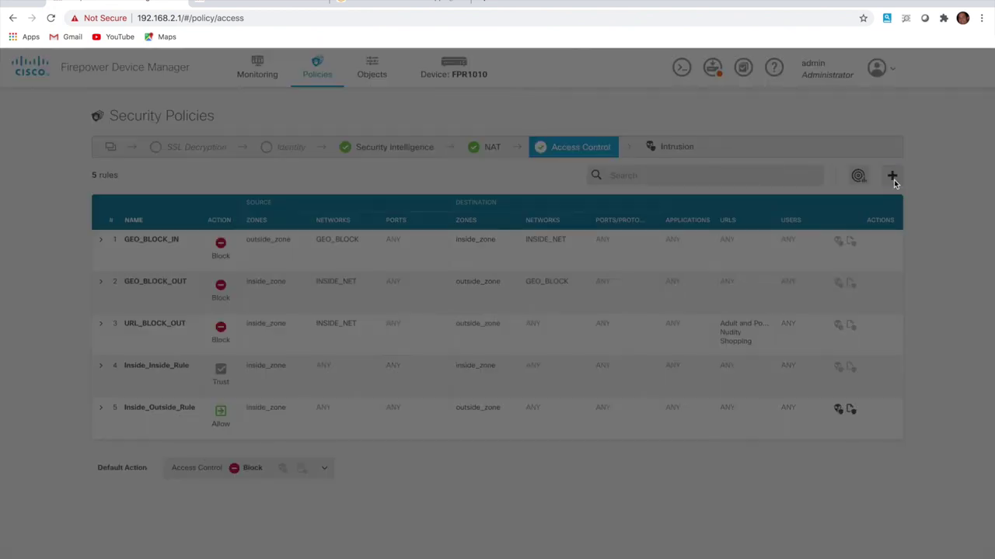
pyautogui.click(337, 142)
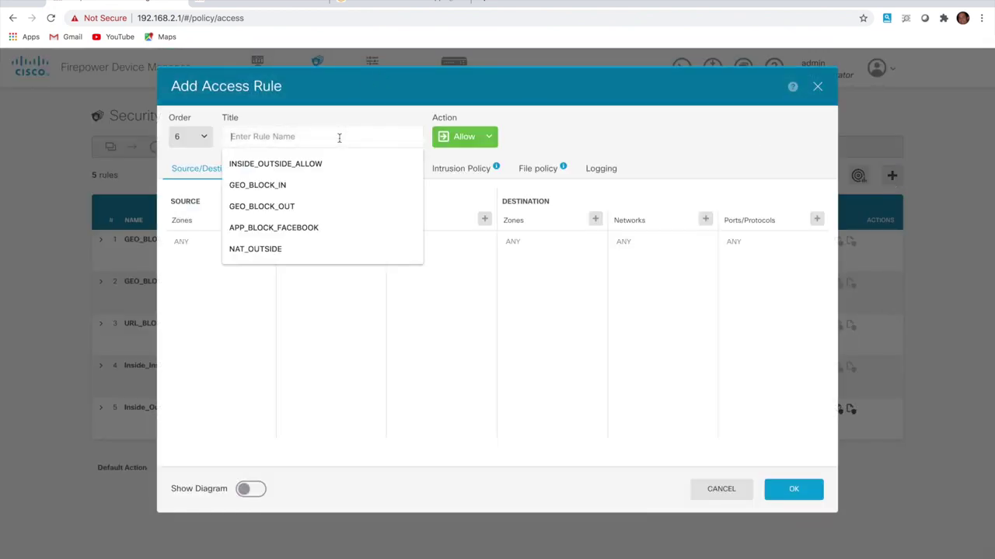
pyautogui.click(277, 228)
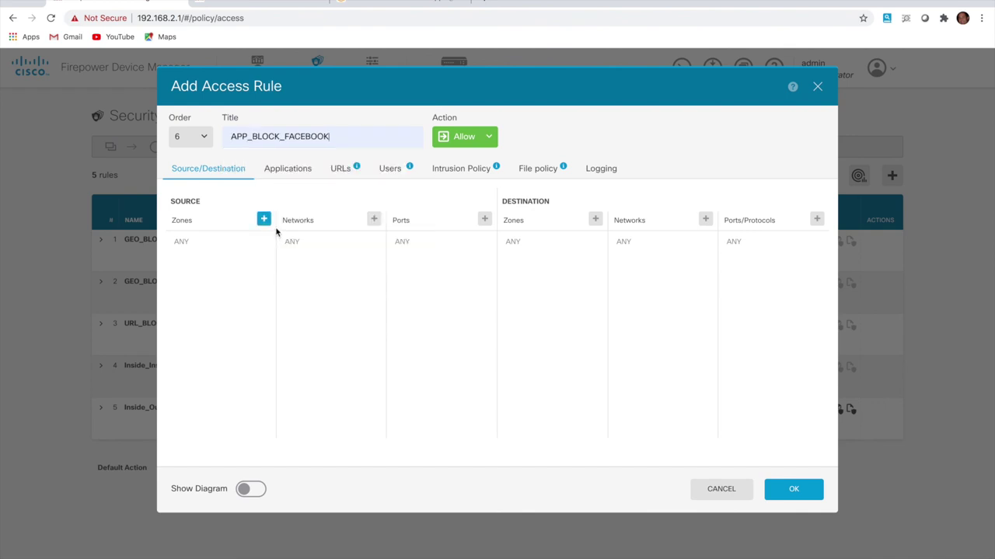
pyautogui.click(469, 144)
pyautogui.click(470, 179)
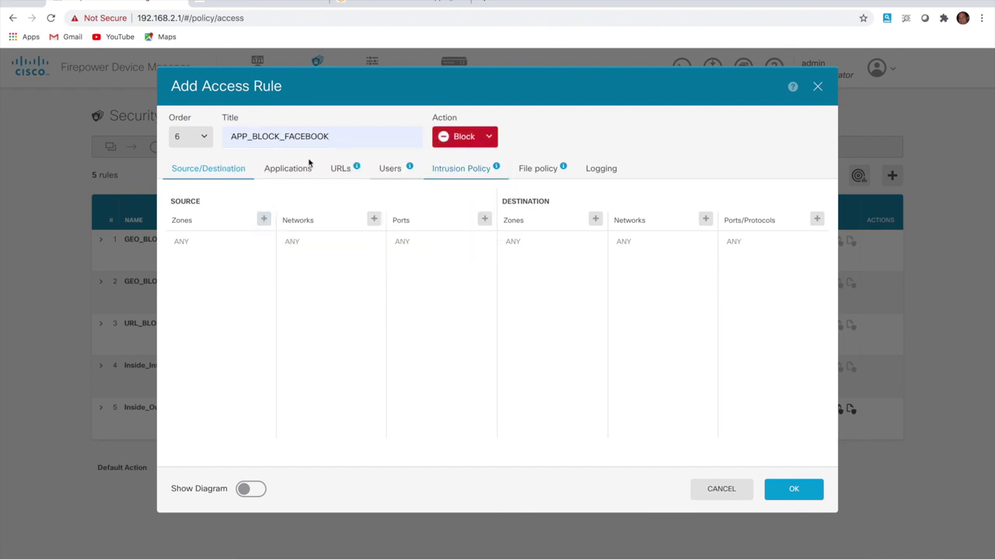
pyautogui.click(265, 220)
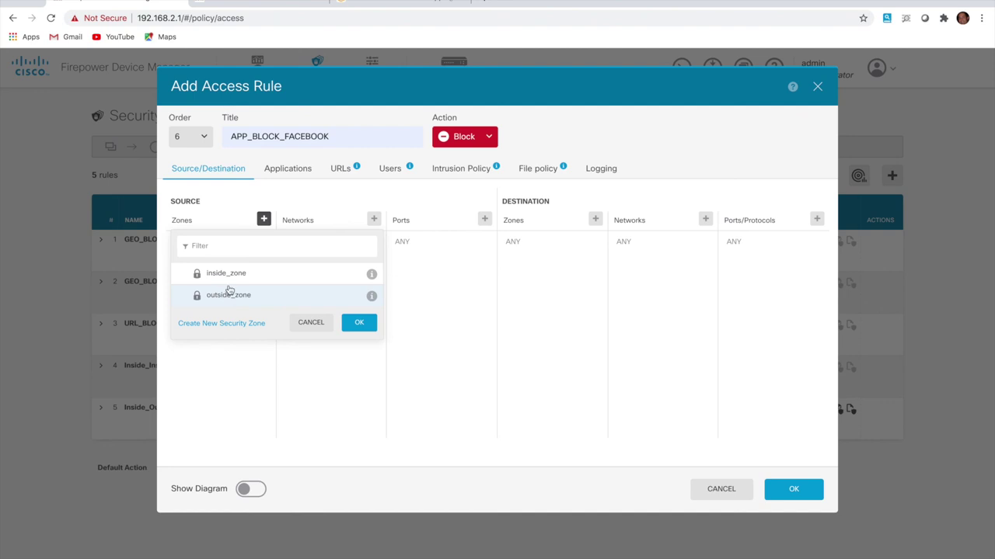
pyautogui.click(489, 3)
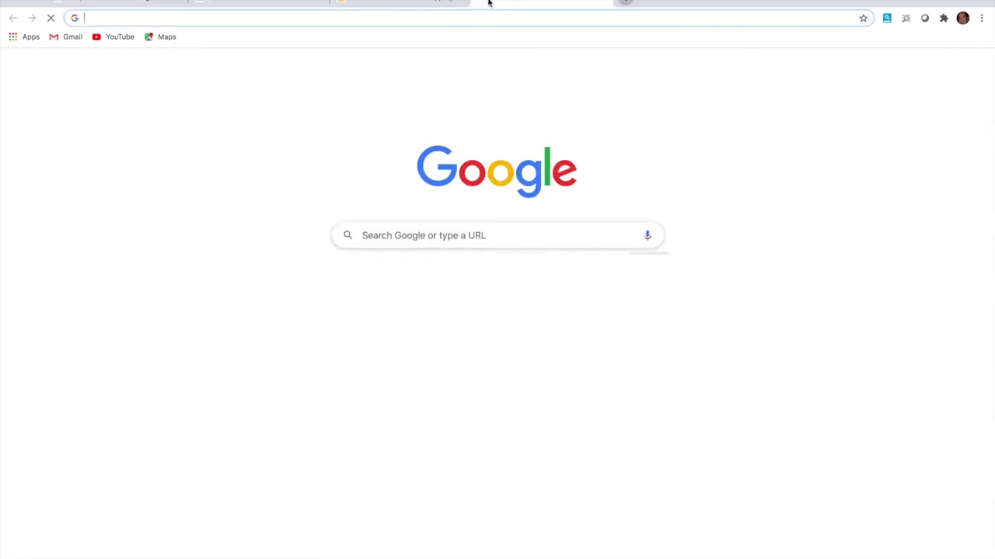
pyautogui.write('www.')
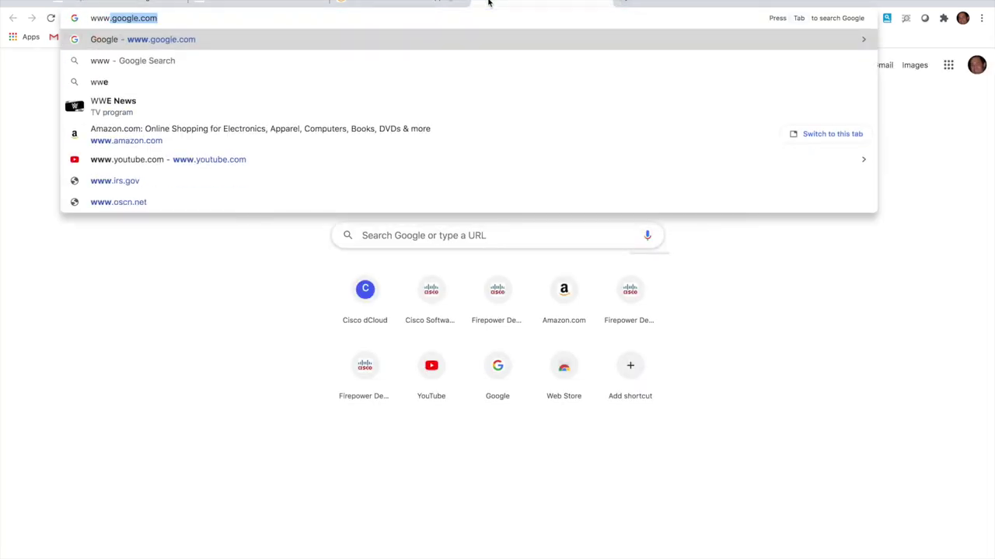
pyautogui.write('face')
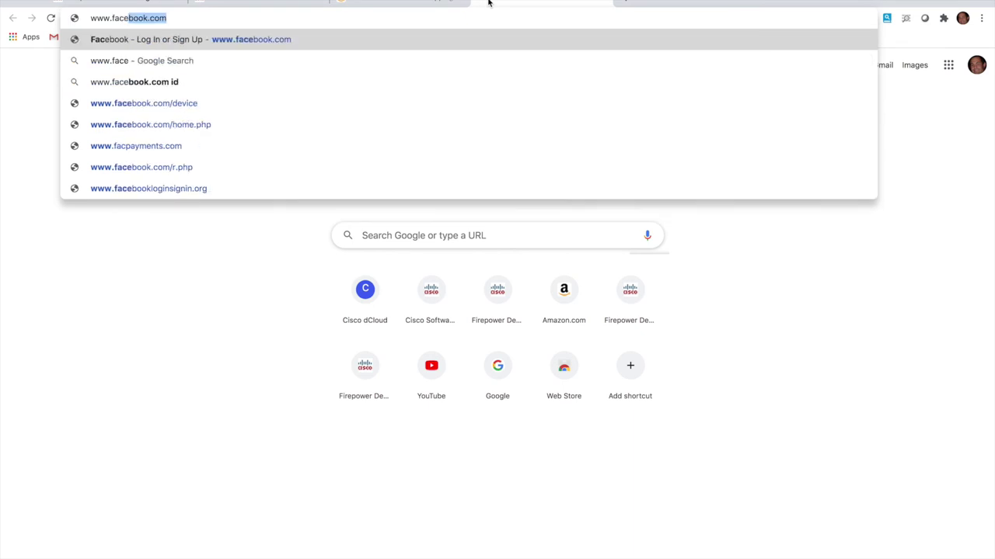
pyautogui.press('Return')
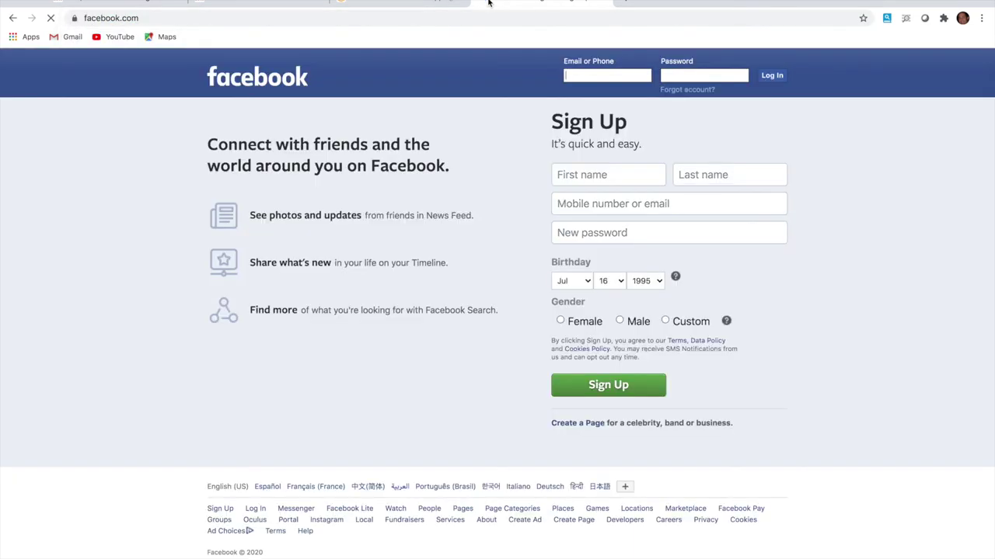
pyautogui.click(142, 3)
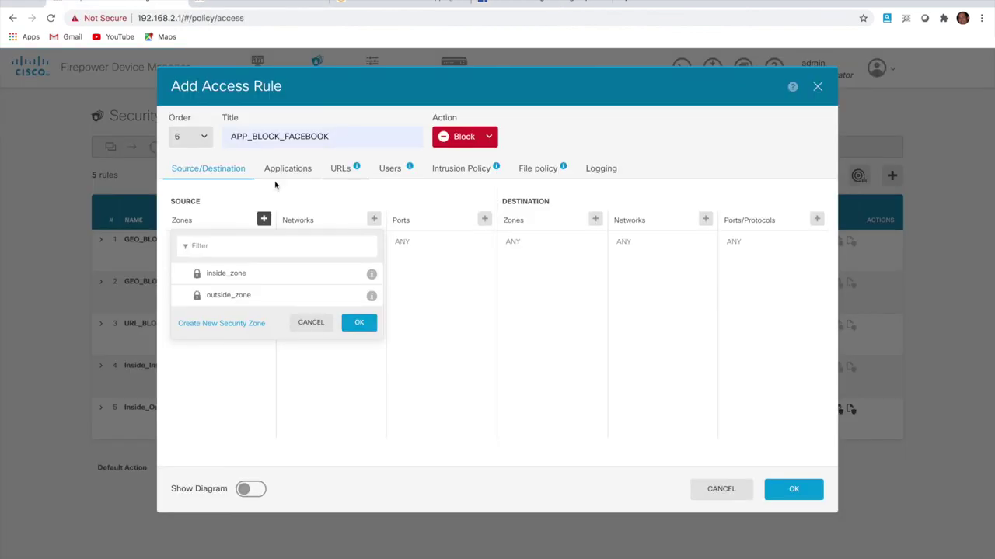
# Give APP_BLOCK_FACEBOOK source inside_zone/INSIDE_NET, destination outside_zone, beginning-and-end logging, and save it
pyautogui.click(238, 279)
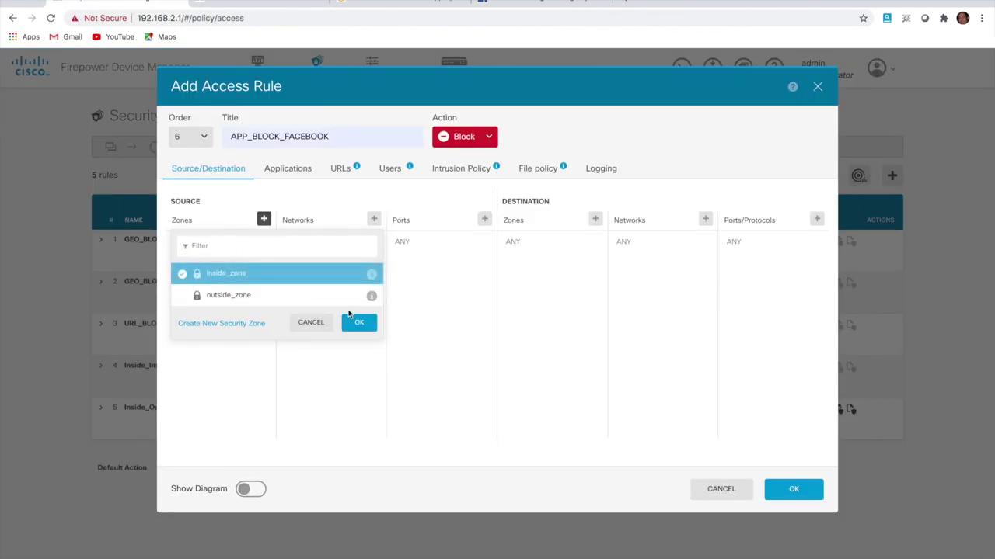
pyautogui.click(359, 323)
pyautogui.click(373, 219)
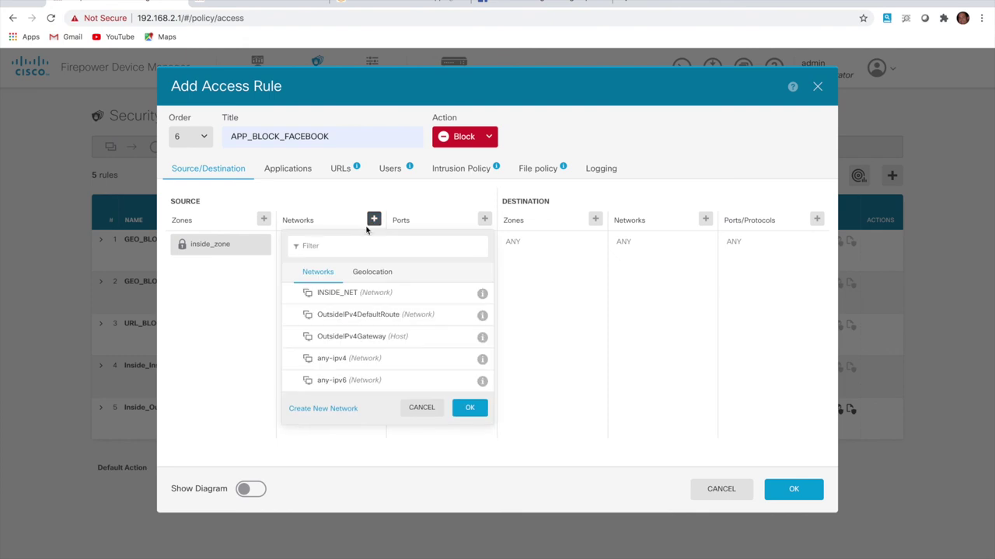
pyautogui.click(341, 303)
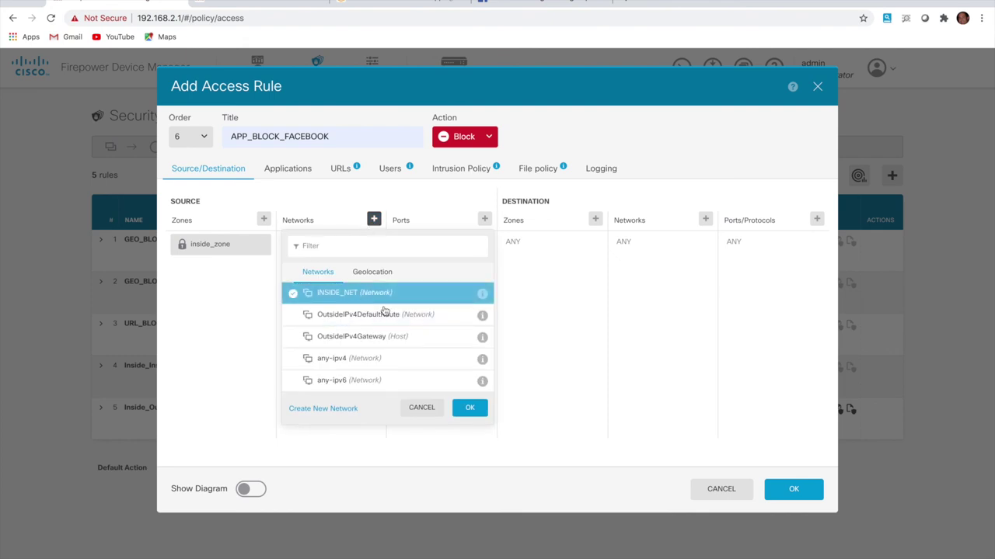
pyautogui.click(470, 408)
pyautogui.click(596, 220)
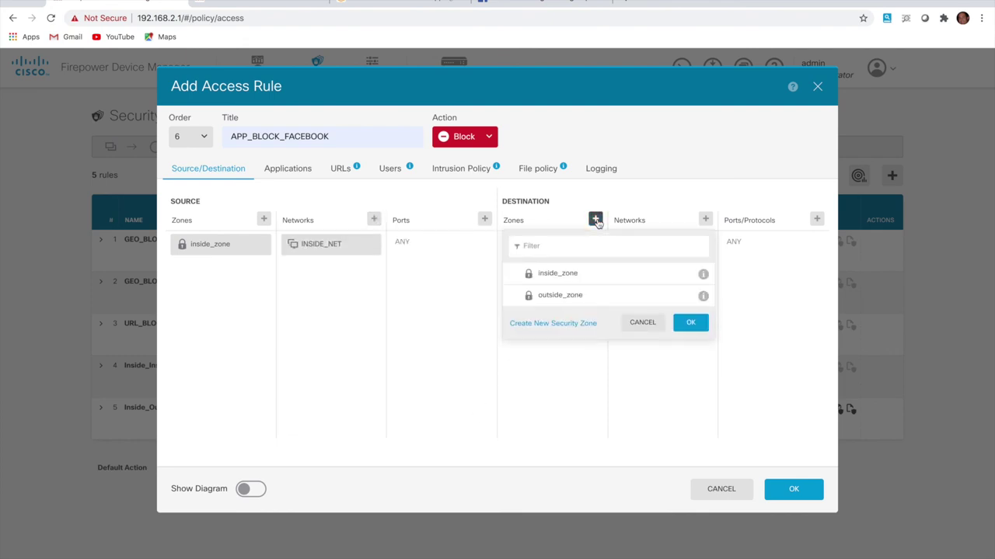
pyautogui.click(570, 297)
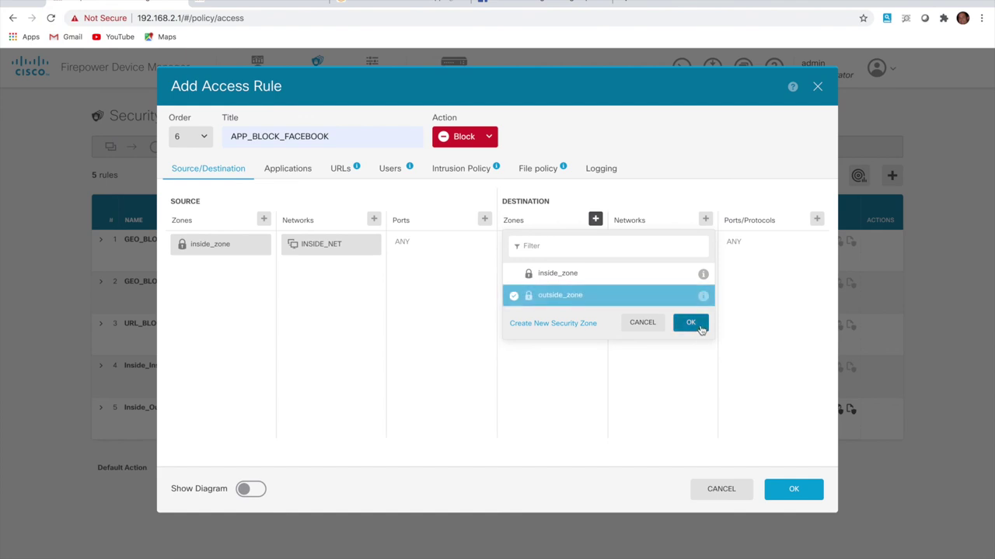
pyautogui.click(690, 323)
pyautogui.click(603, 169)
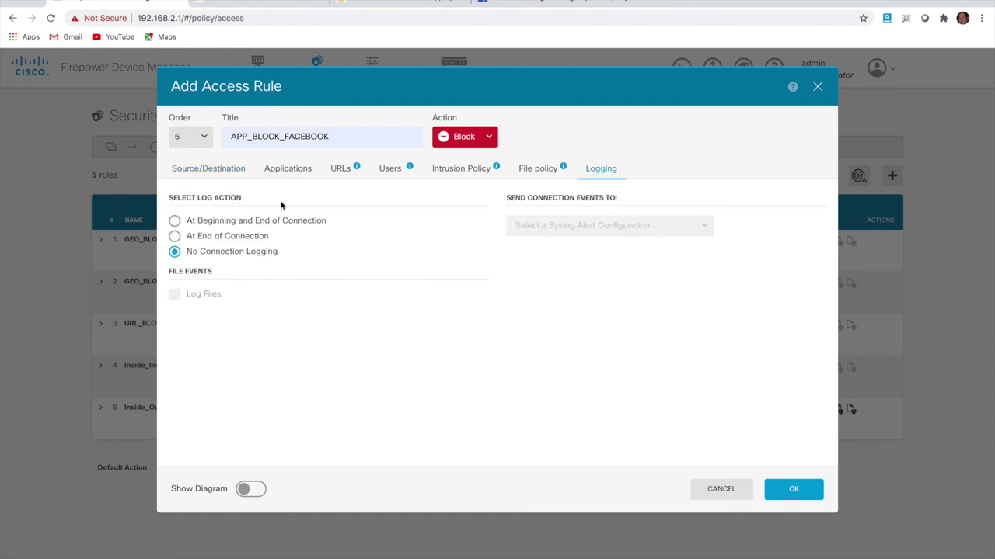
pyautogui.click(219, 226)
pyautogui.click(795, 491)
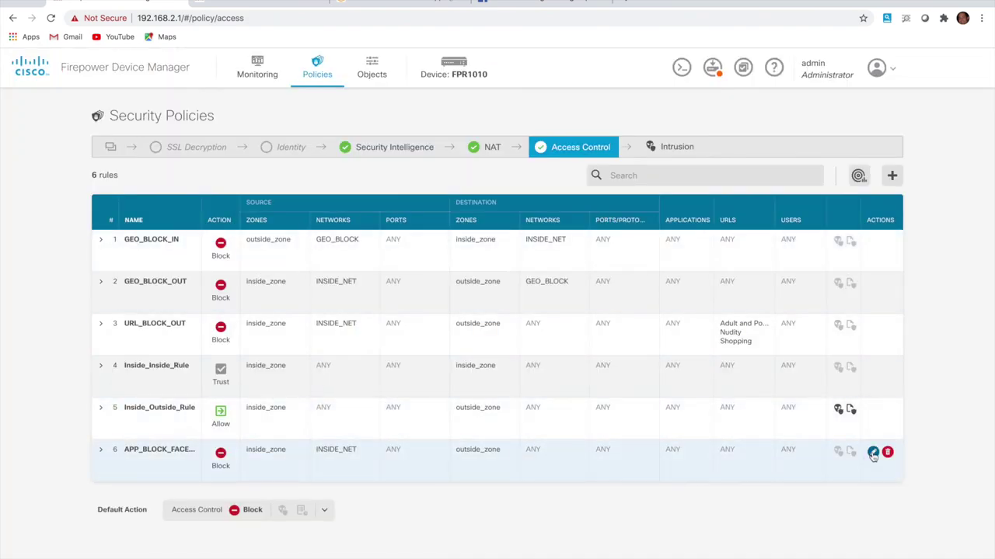
# Add the Facebook application to the APP_BLOCK_FACEBOOK rule's criteria and save it
pyautogui.click(872, 453)
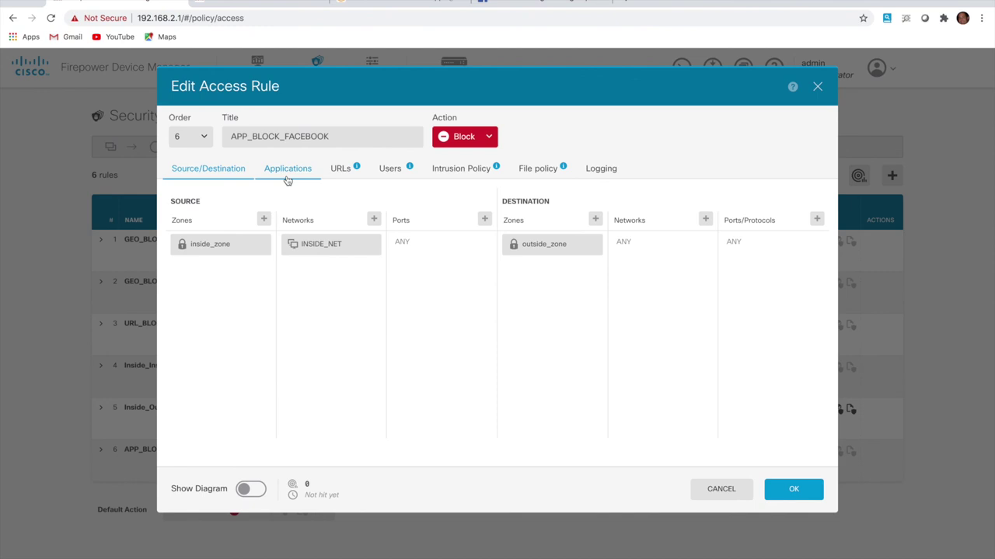
pyautogui.click(285, 177)
pyautogui.click(481, 195)
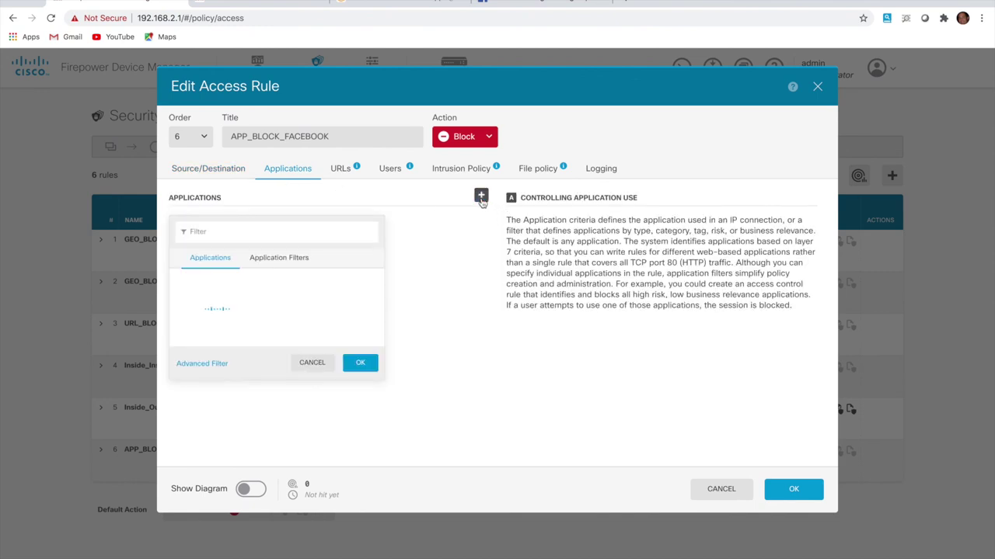
pyautogui.click(300, 231)
pyautogui.write('facebook')
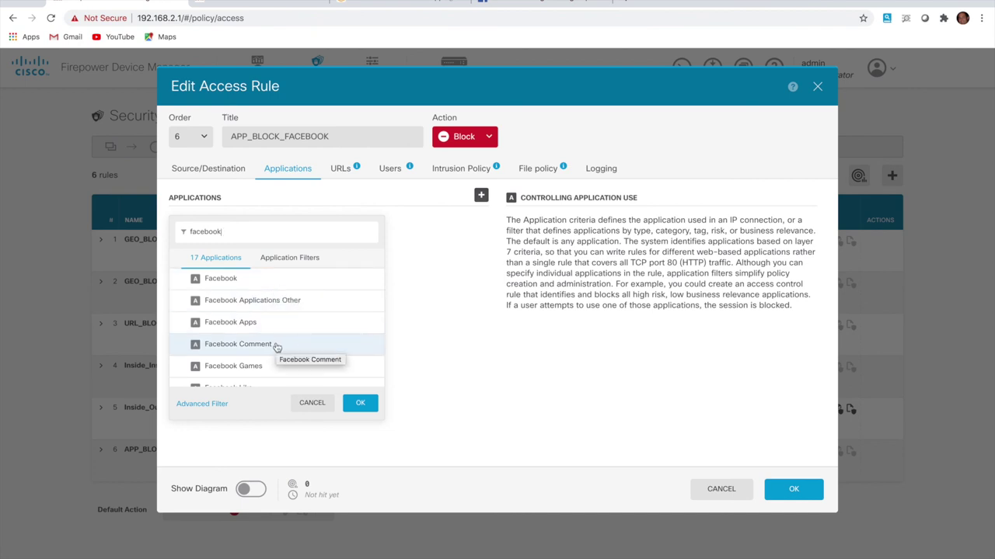
pyautogui.scroll(-3, 288, 347)
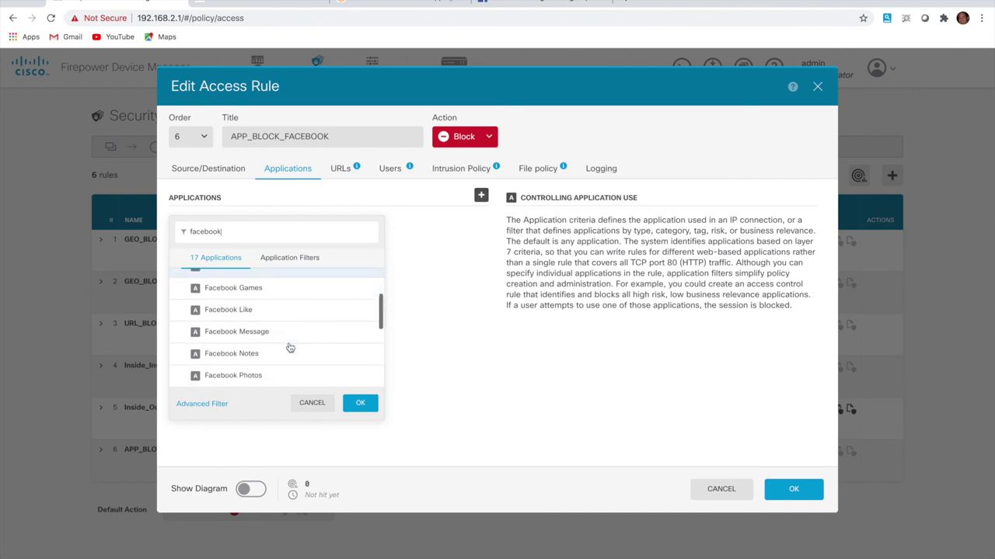
pyautogui.scroll(3, 288, 346)
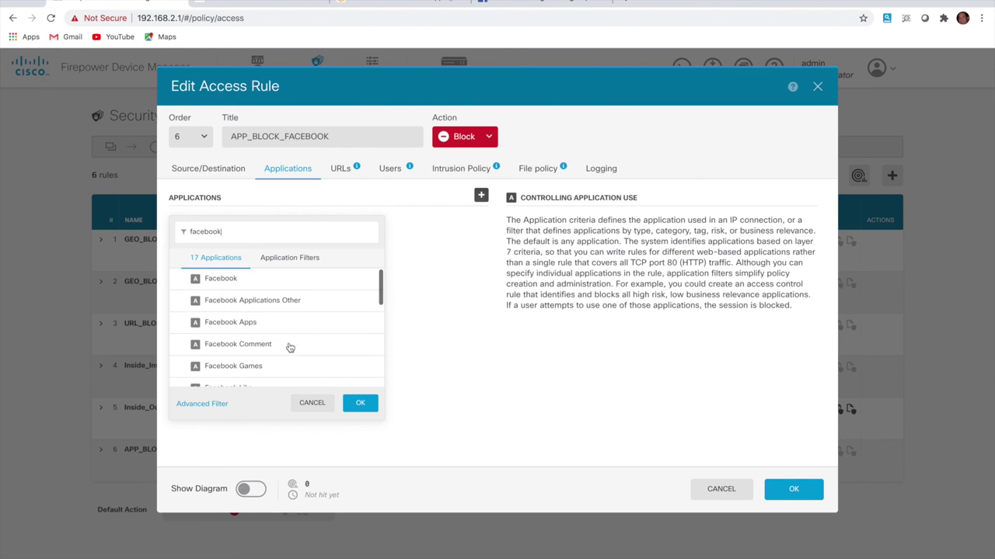
pyautogui.click(265, 285)
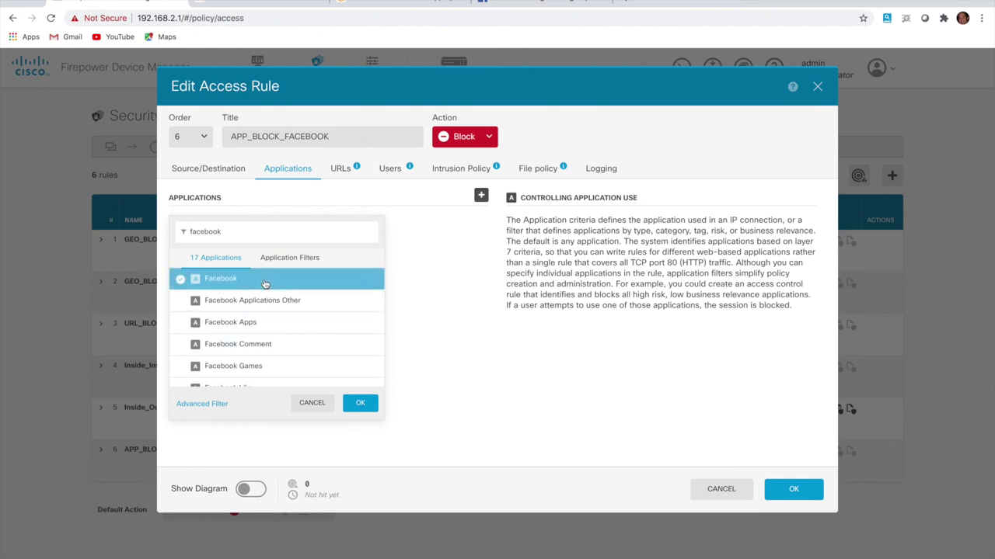
pyautogui.click(361, 404)
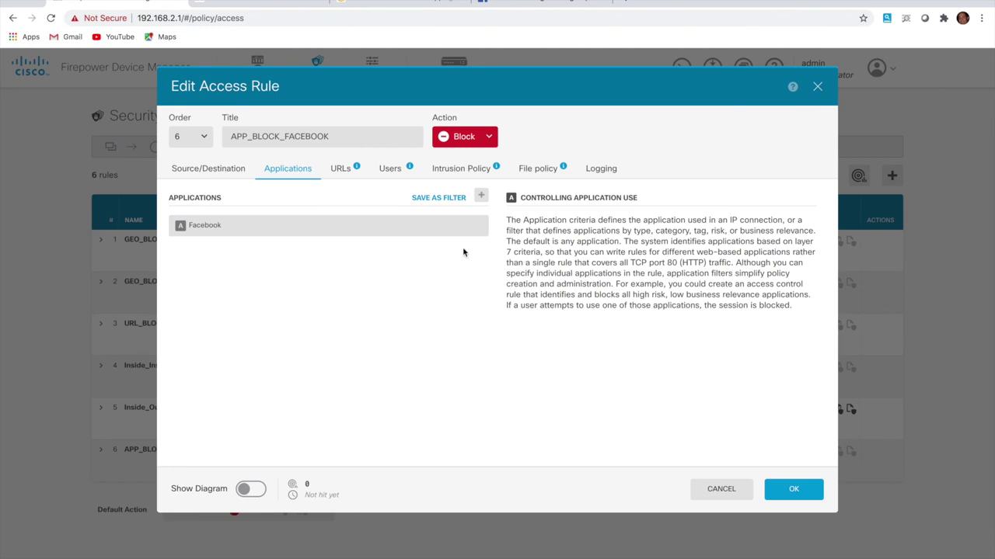
pyautogui.click(593, 174)
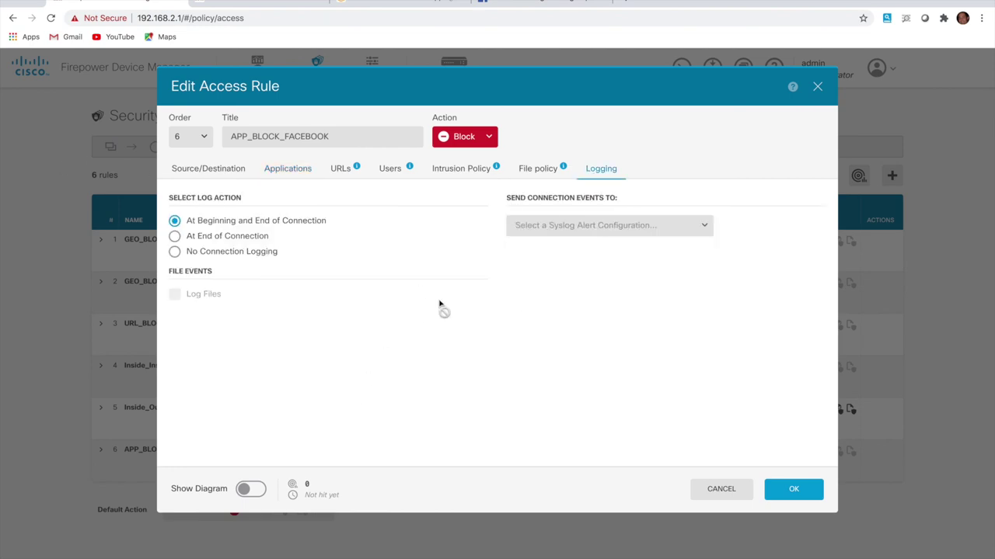
pyautogui.click(787, 491)
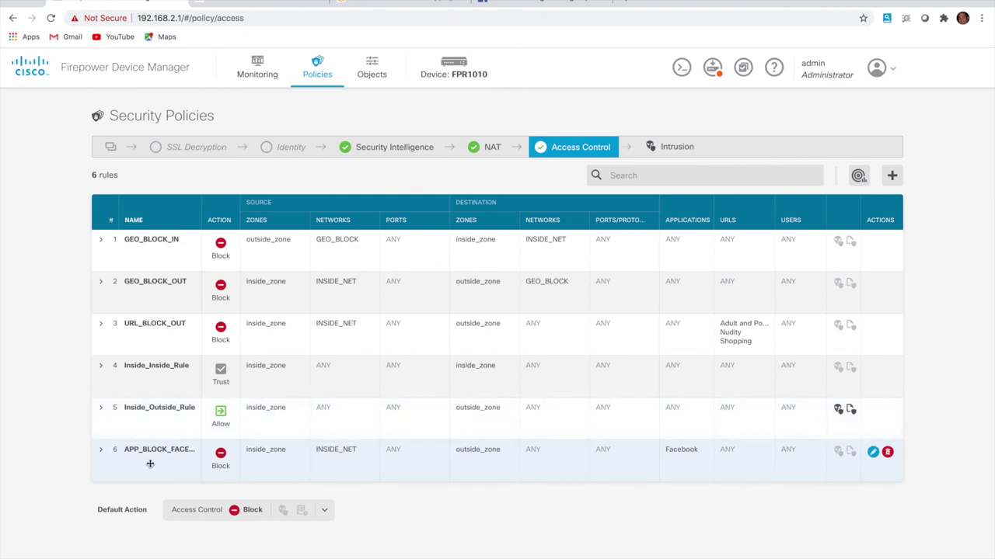
# Drag APP_BLOCK_FACEBOOK from rule 6 to rule 4 and display per-rule hit counts
pyautogui.moveTo(153, 472); pyautogui.dragTo(157, 382)
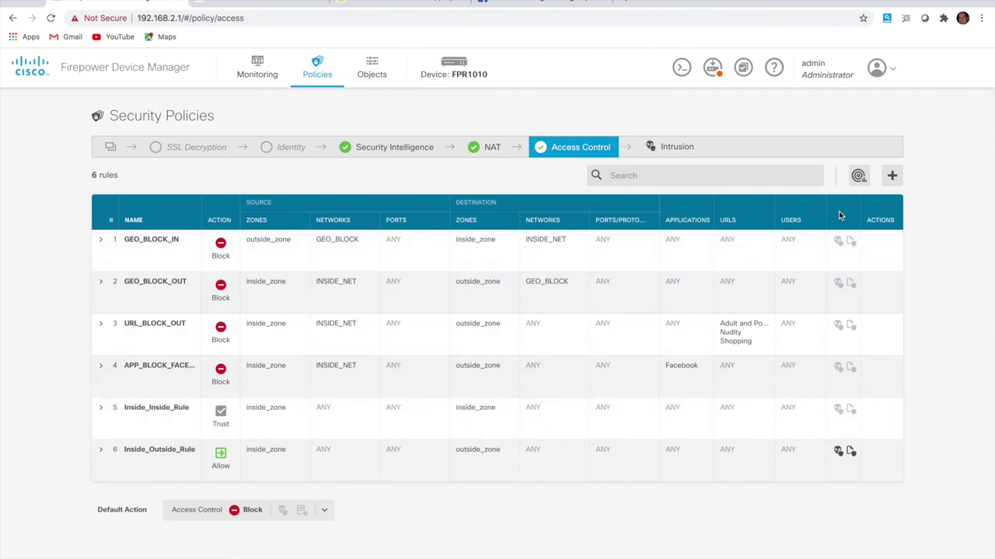
pyautogui.click(858, 177)
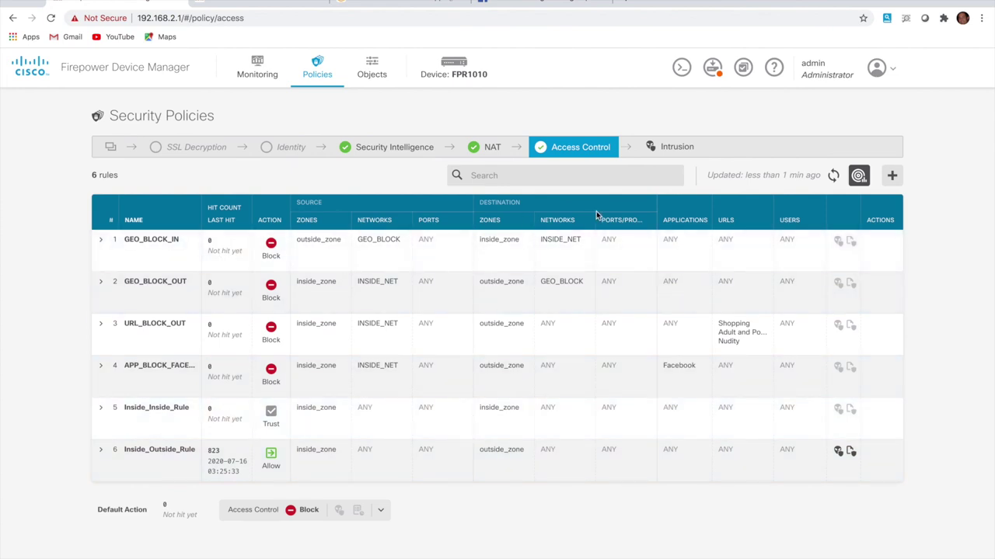
# Deploy the pending changes to the FPR1010 and turn the hit count view back on
pyautogui.click(712, 70)
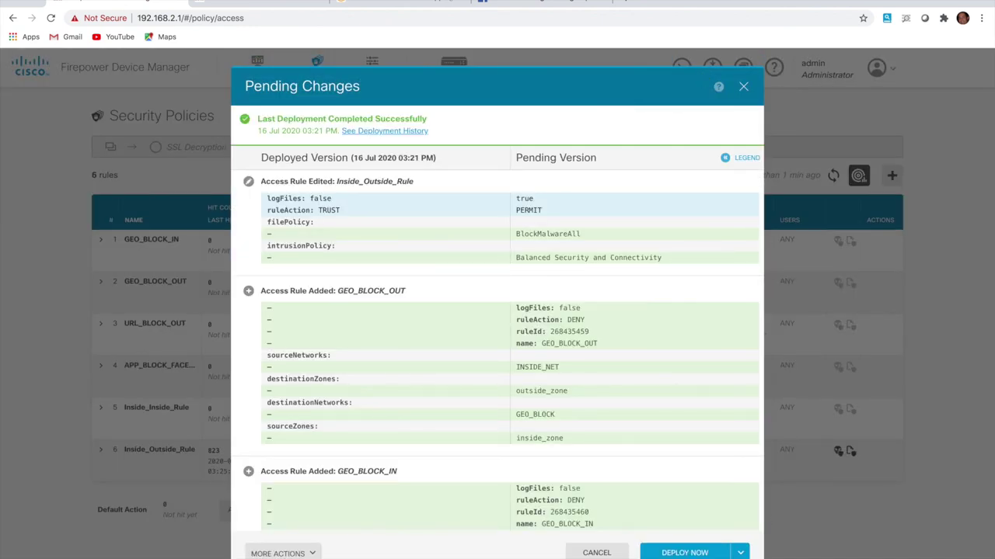
pyautogui.click(684, 553)
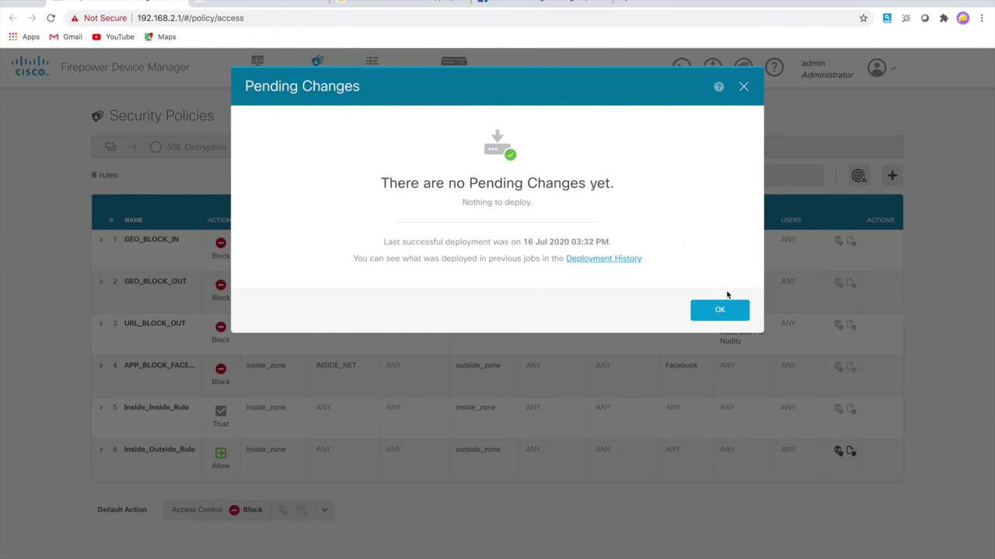
pyautogui.click(721, 313)
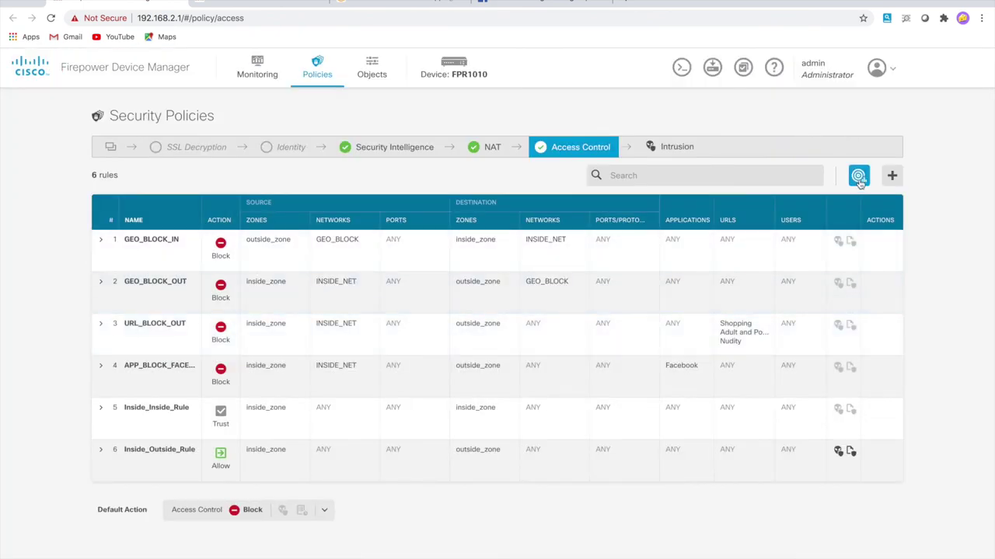
pyautogui.click(858, 178)
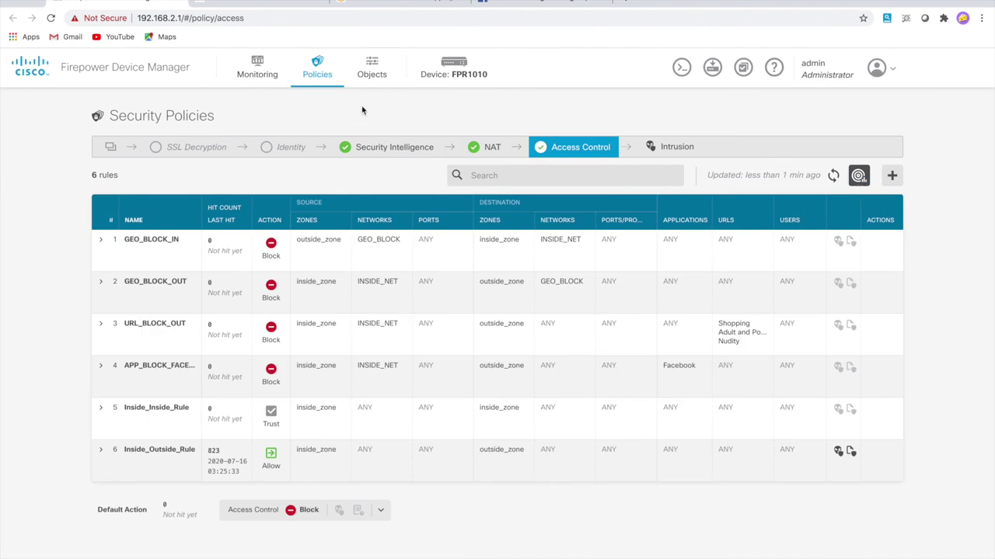
# Reload the amazon.com and facebook.com tabs to test the blocks, then go back to the access rules
pyautogui.click(381, 6)
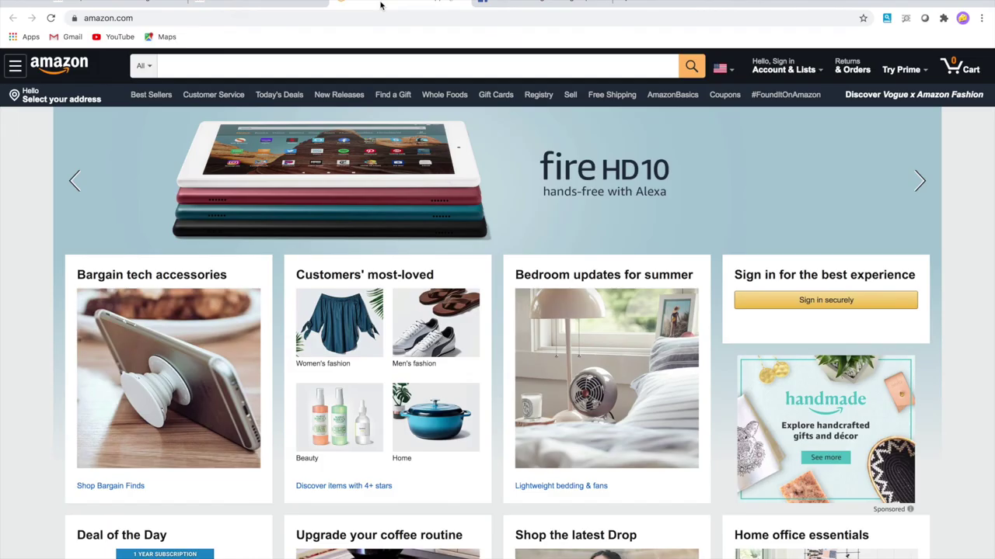
pyautogui.click(51, 18)
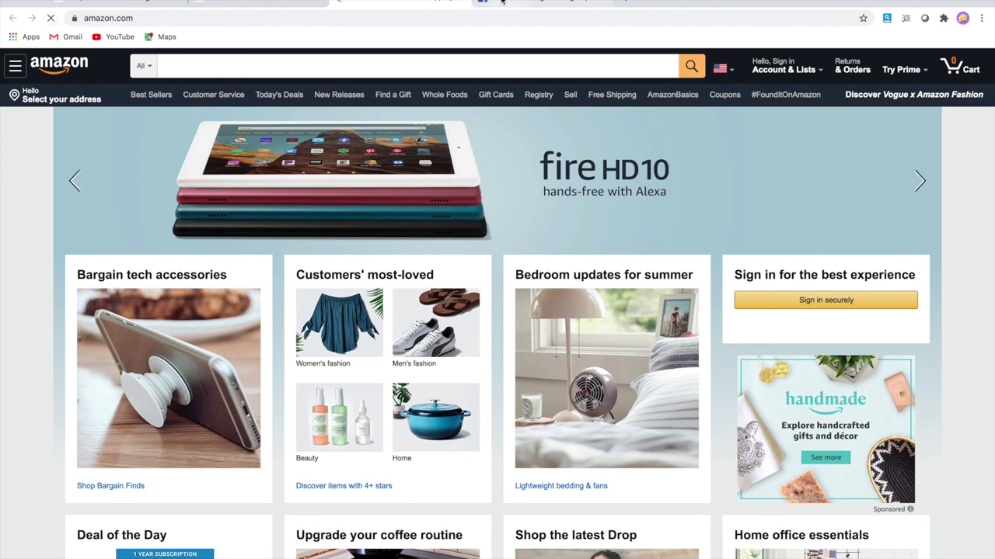
pyautogui.hotkey('ctrl', 'Tab')
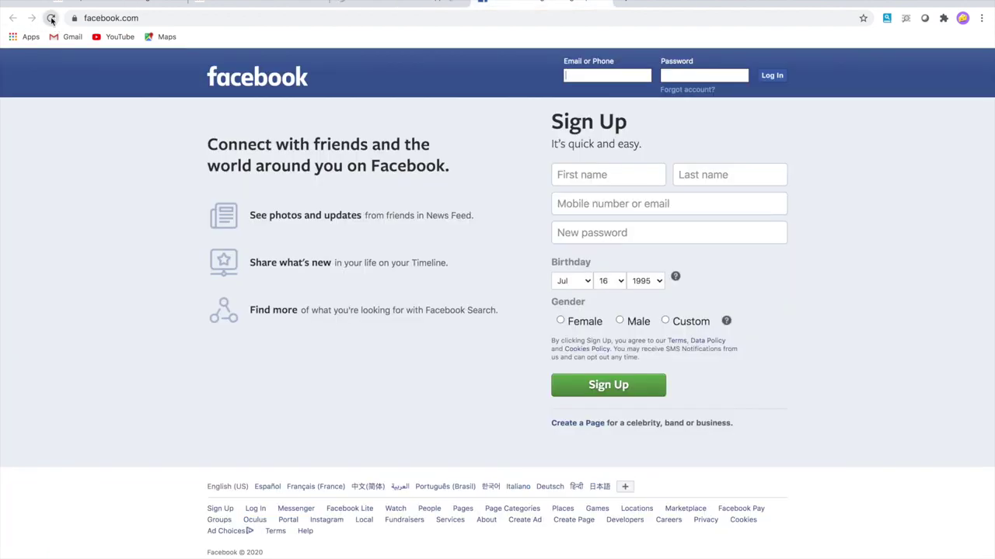
pyautogui.click(51, 19)
pyautogui.click(401, 1)
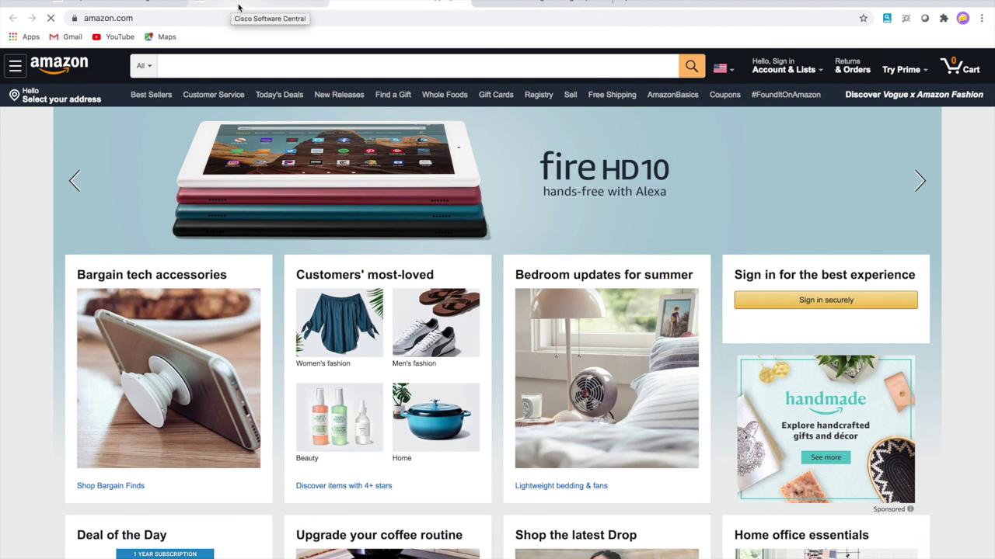
pyautogui.click(139, 4)
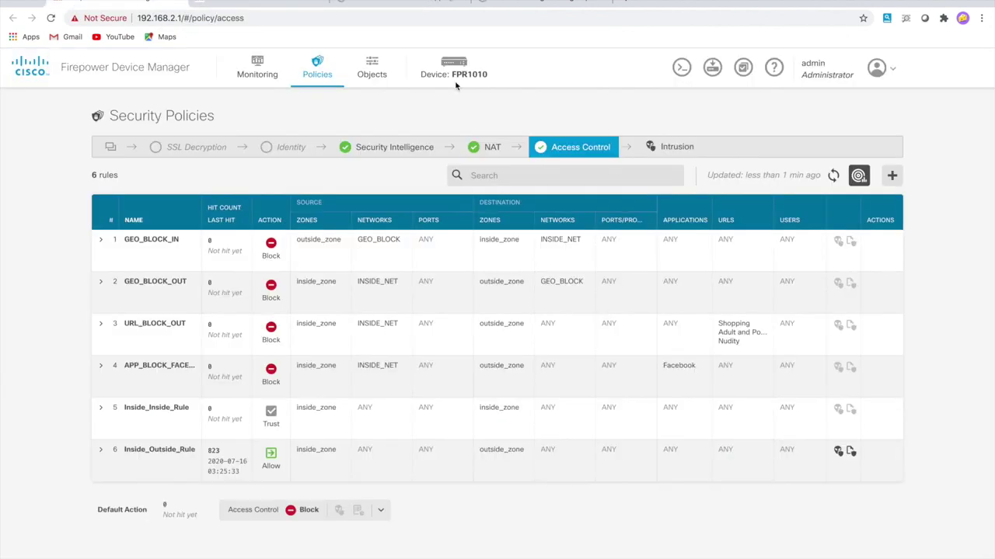
# Refresh the access rule hit counts, then check the amazon.com tab's result
pyautogui.click(833, 176)
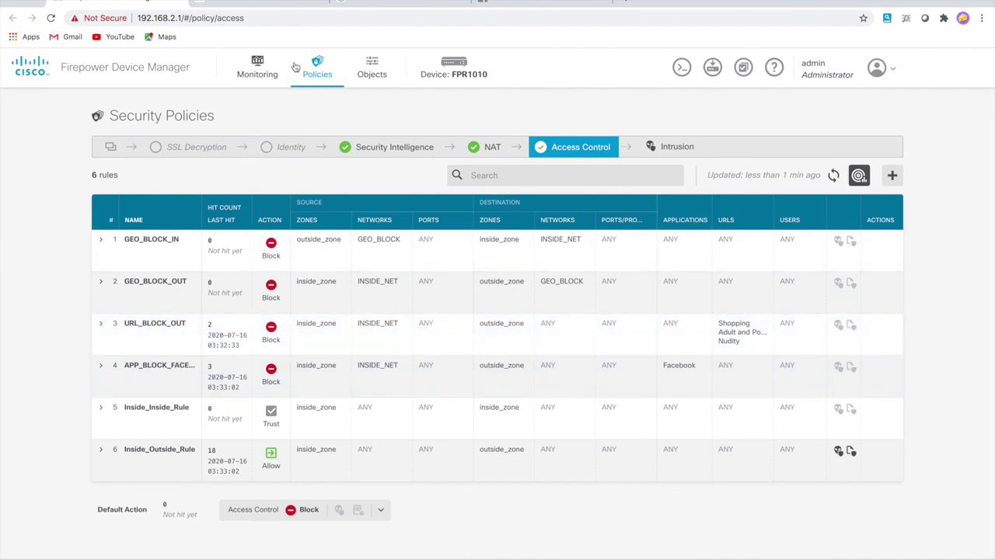
pyautogui.click(365, 6)
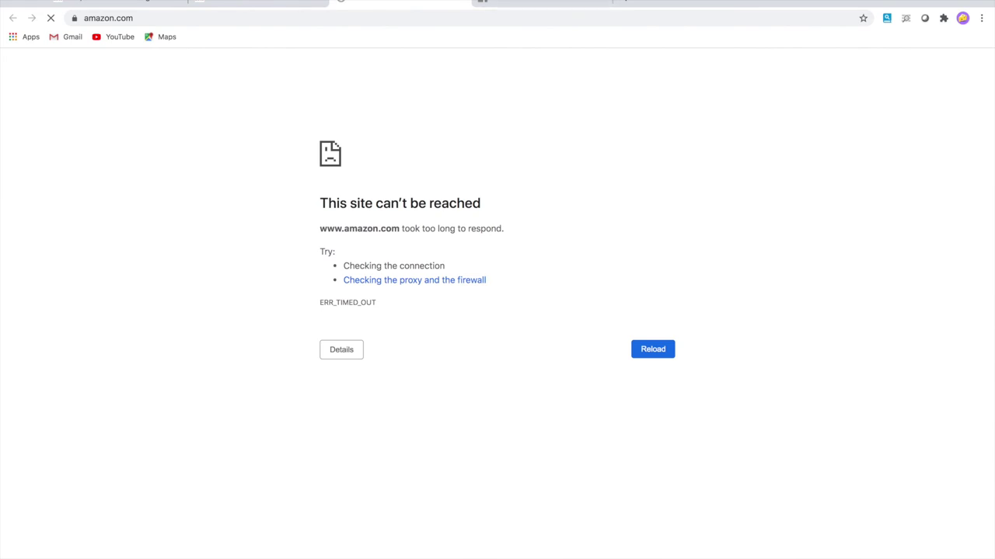
# Confirm facebook.com shows ERR_TIMED_OUT, then return to the Firepower Device Manager access rules
pyautogui.click(548, 3)
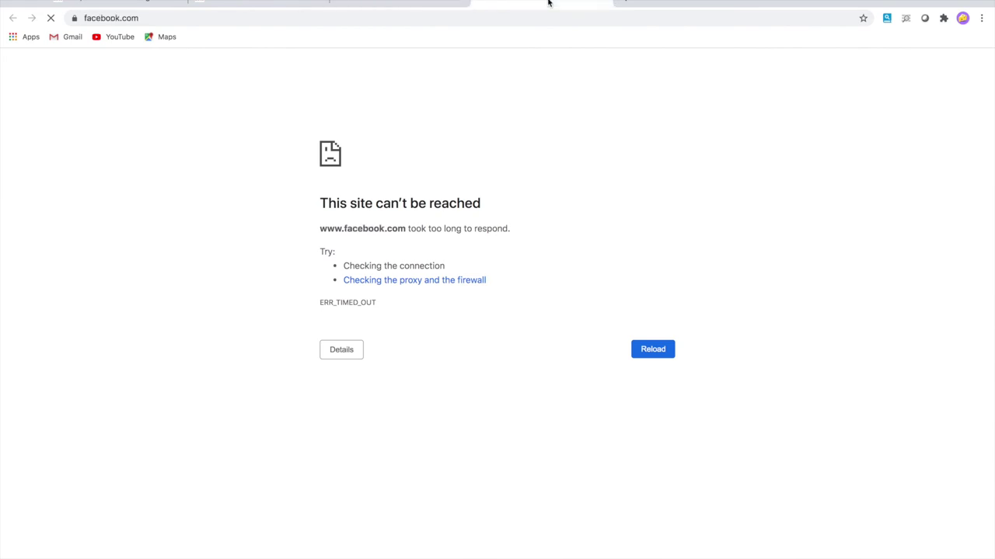
pyautogui.click(113, 3)
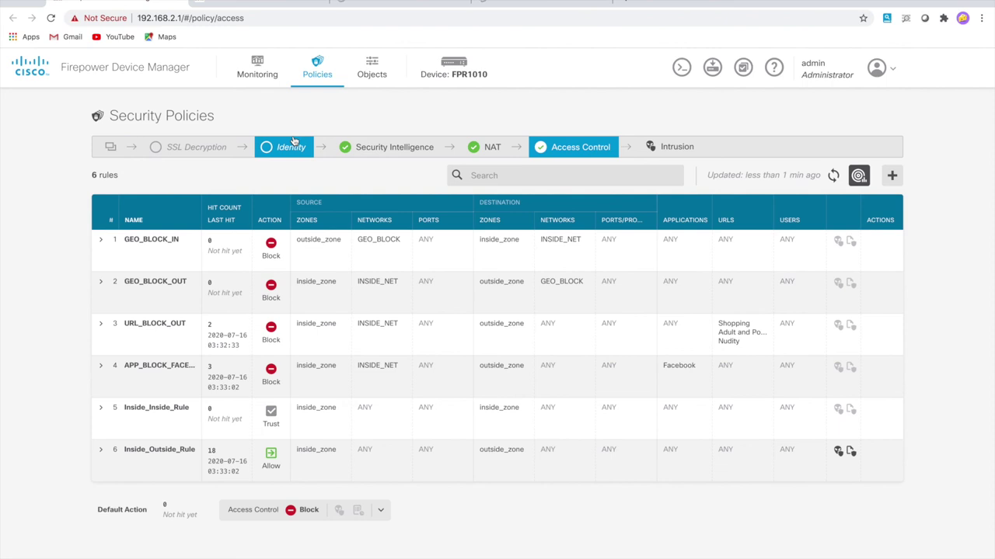
# Show the Monitoring Network Overview dashboard, where URL_BLOCK_OUT and APP_BLOCK_FACEBOOK each have 8 hits
pyautogui.click(260, 70)
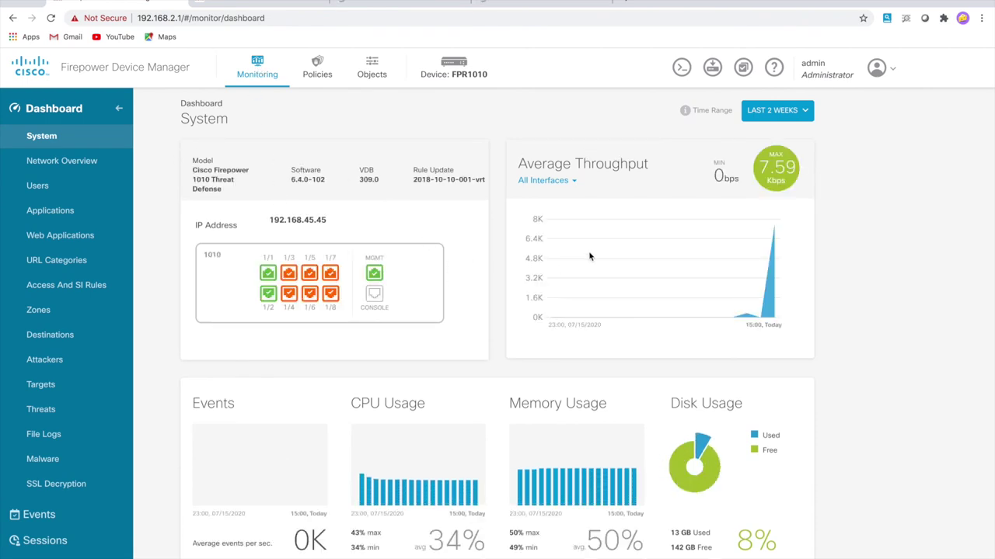
pyautogui.scroll(-1, 588, 259)
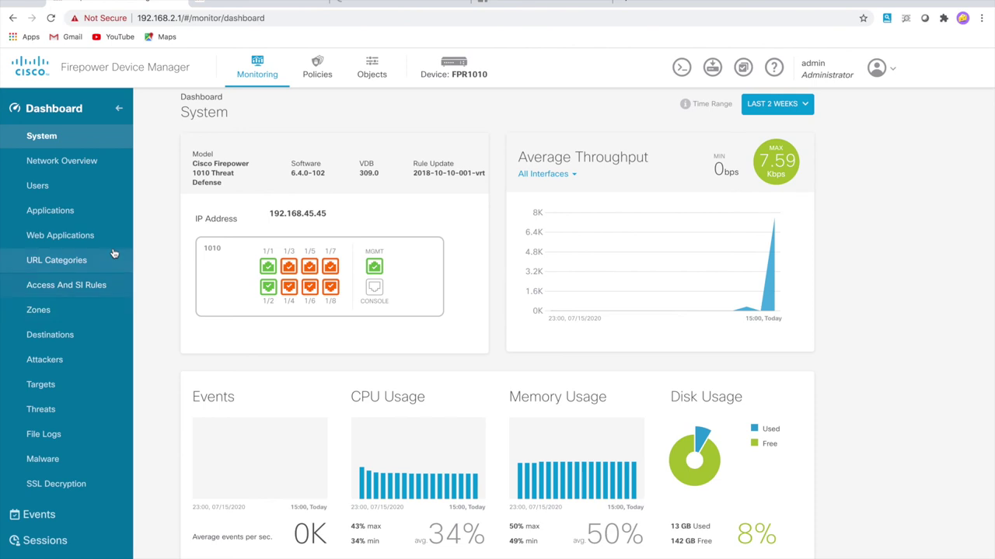
pyautogui.click(62, 163)
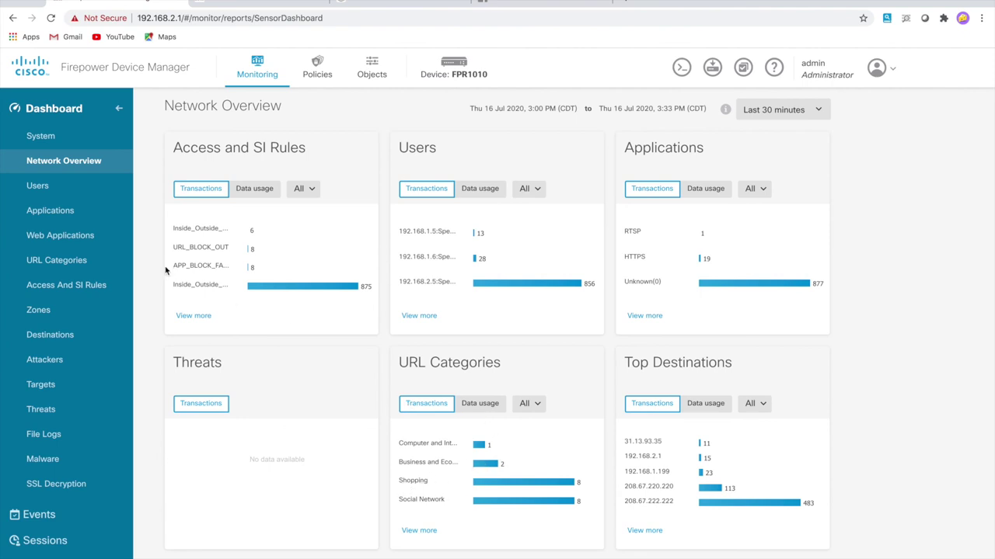
# Review the URL Categories traffic showing Social Network and Shopping denied, then view connection events
pyautogui.click(65, 261)
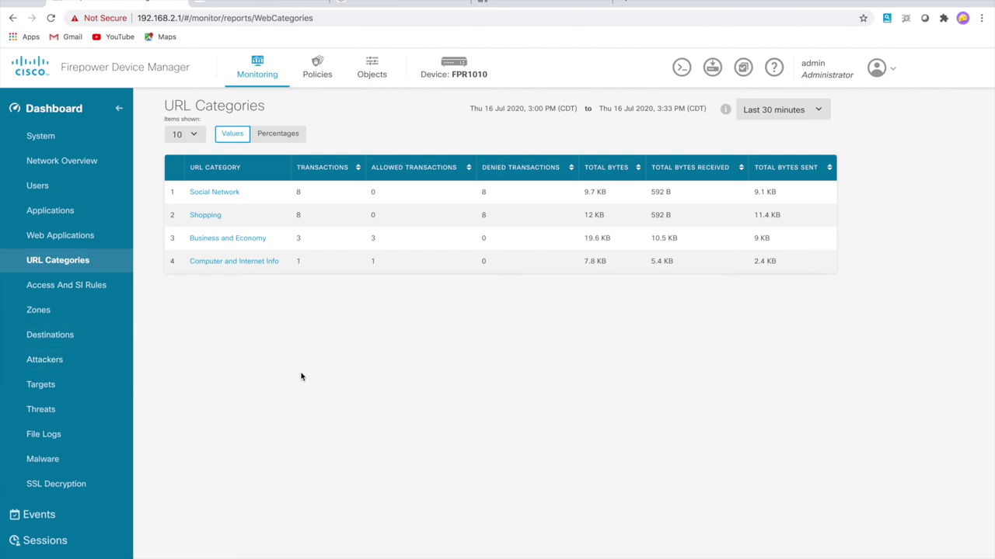
pyautogui.click(32, 519)
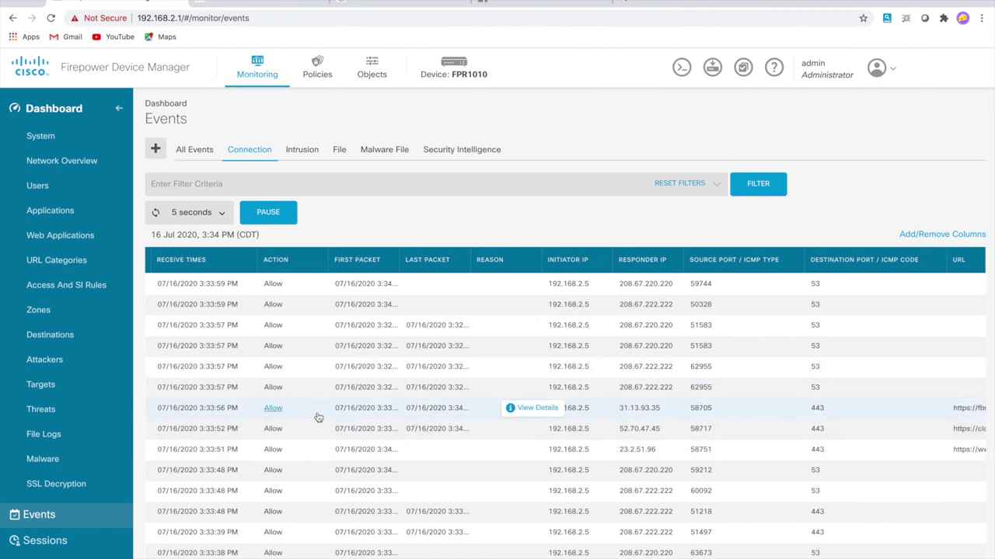
# Inspect the event URLs in the Events table, then go to the Device: FPR1010 summary page
pyautogui.hscroll(2, 318, 418)
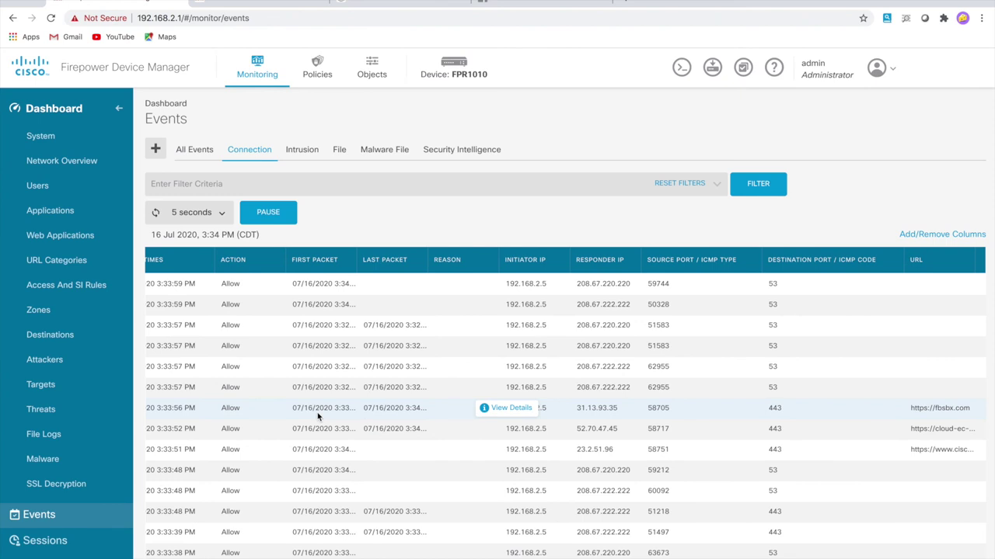
pyautogui.hscroll(-2, 317, 417)
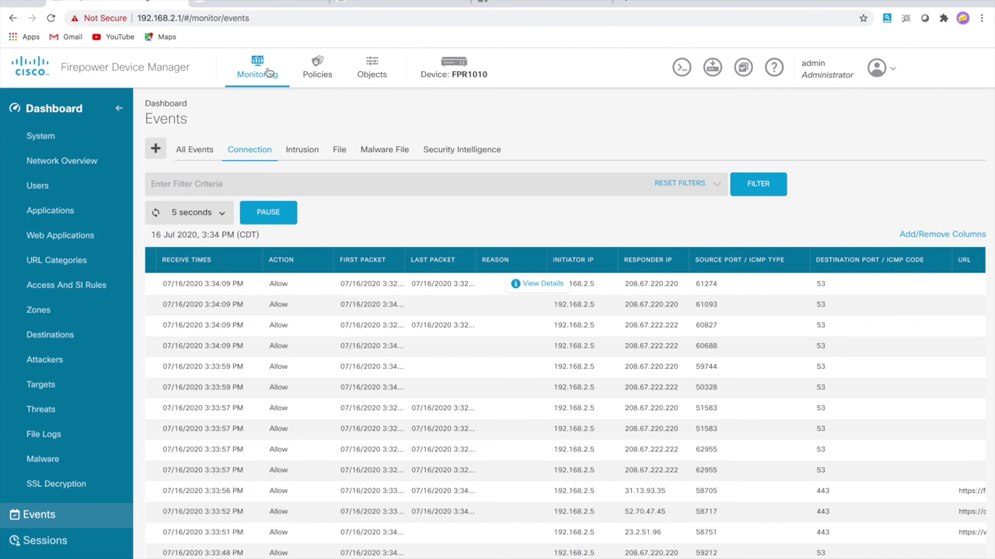
pyautogui.click(458, 69)
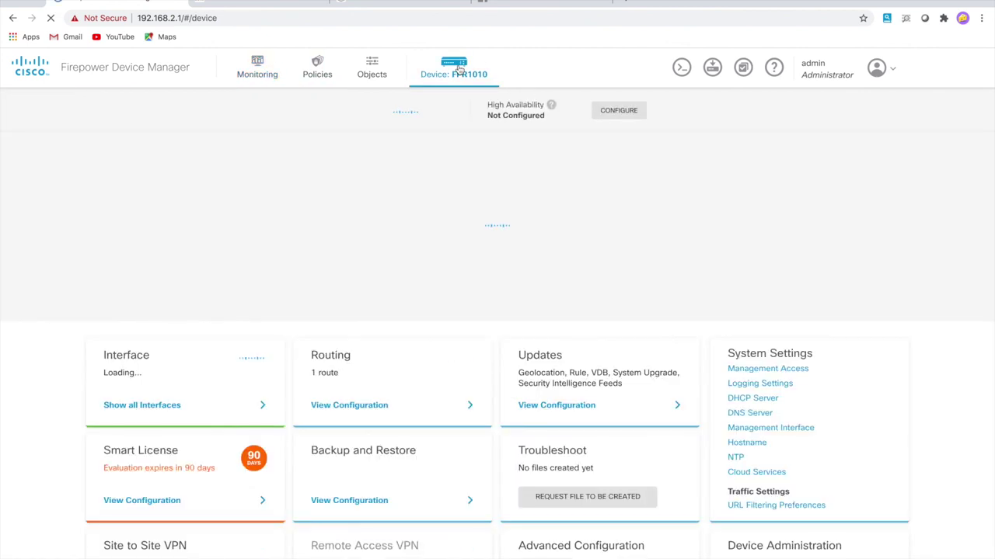